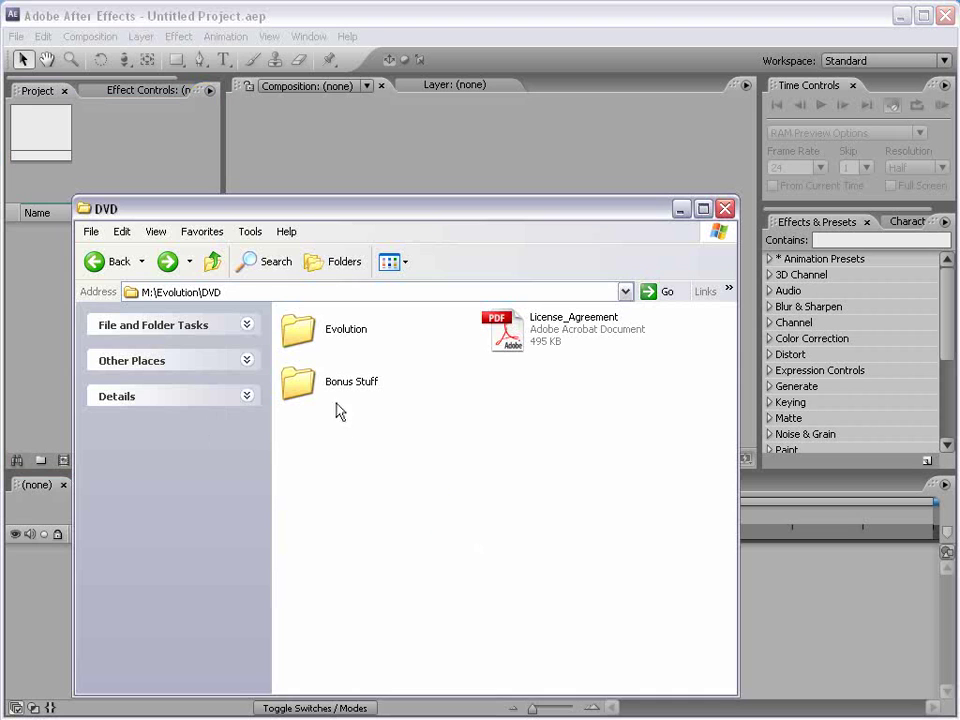
Look over the DVD folder's items and the contents of its Bonus Stuff folder, returning to the DVD folder
click(308, 343)
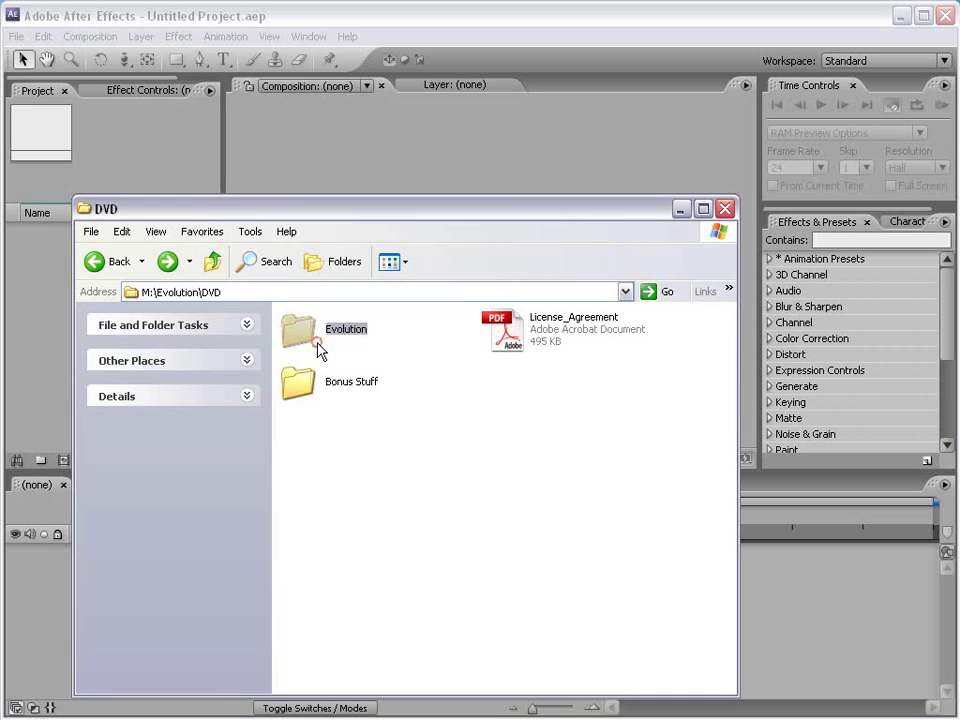
click(502, 336)
click(526, 425)
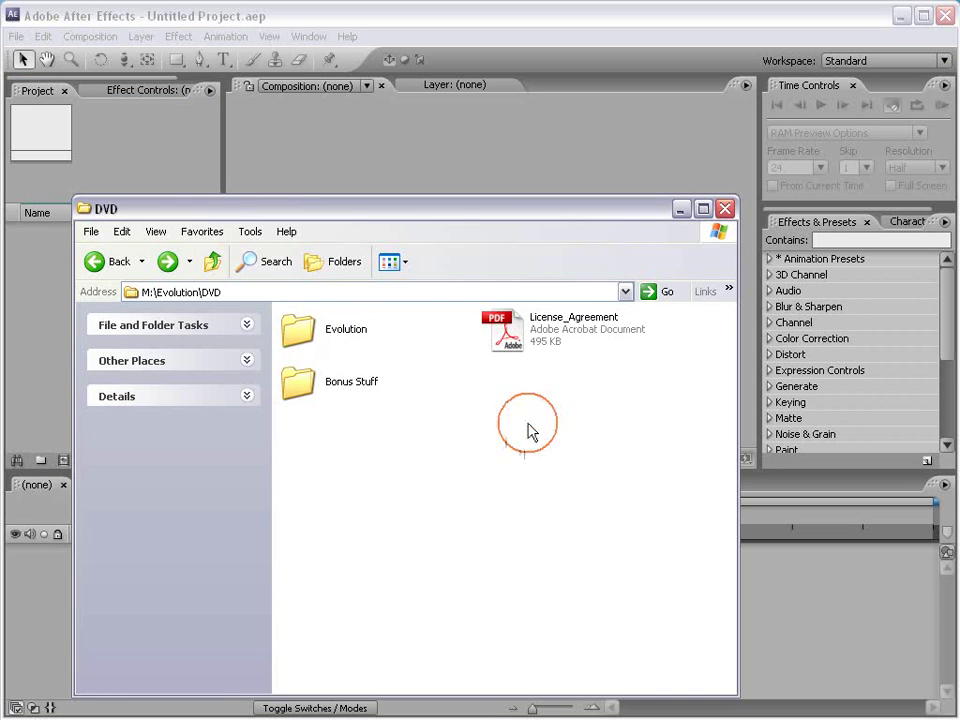
click(308, 394)
double_click(307, 388)
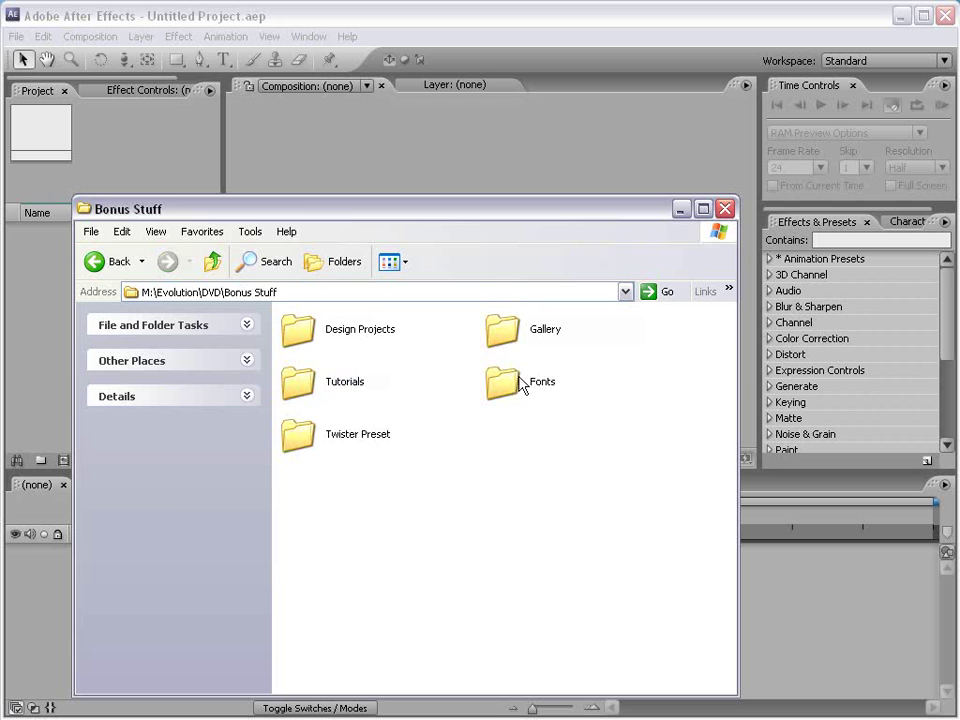
click(527, 332)
click(634, 474)
key(BackSpace)
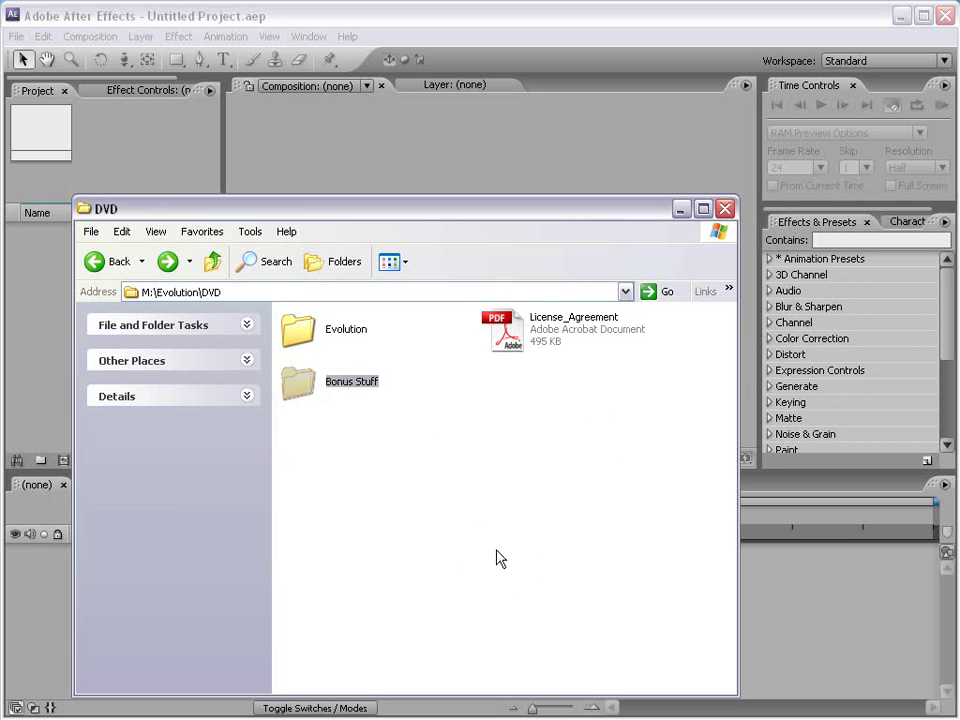
View the subfolders of the Evolution and Bonus Stuff folders, returning to the DVD folder
click(340, 341)
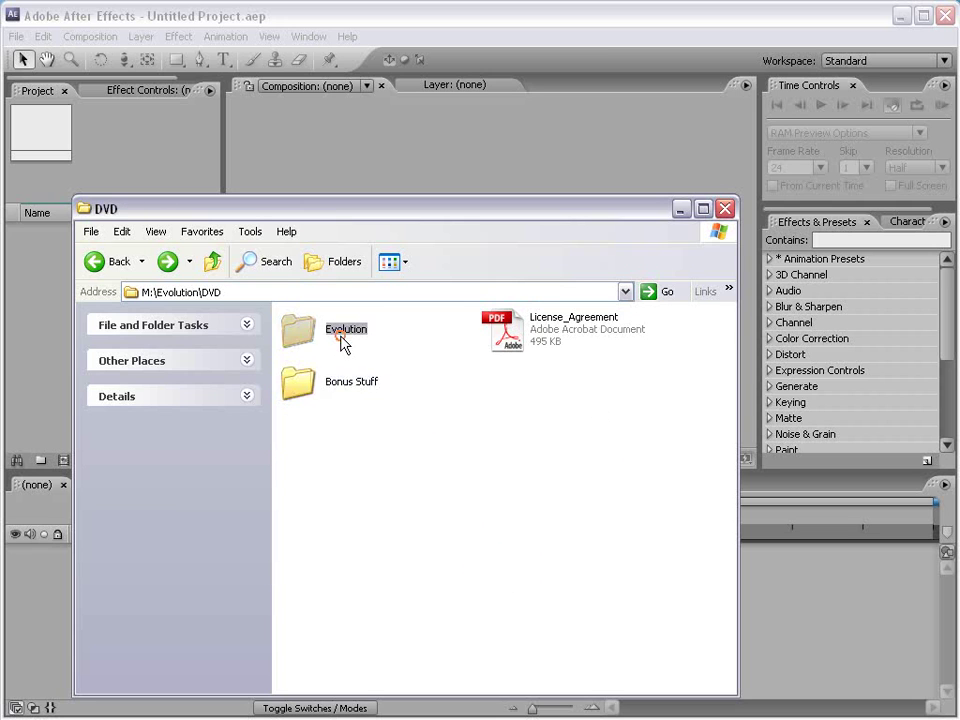
click(421, 365)
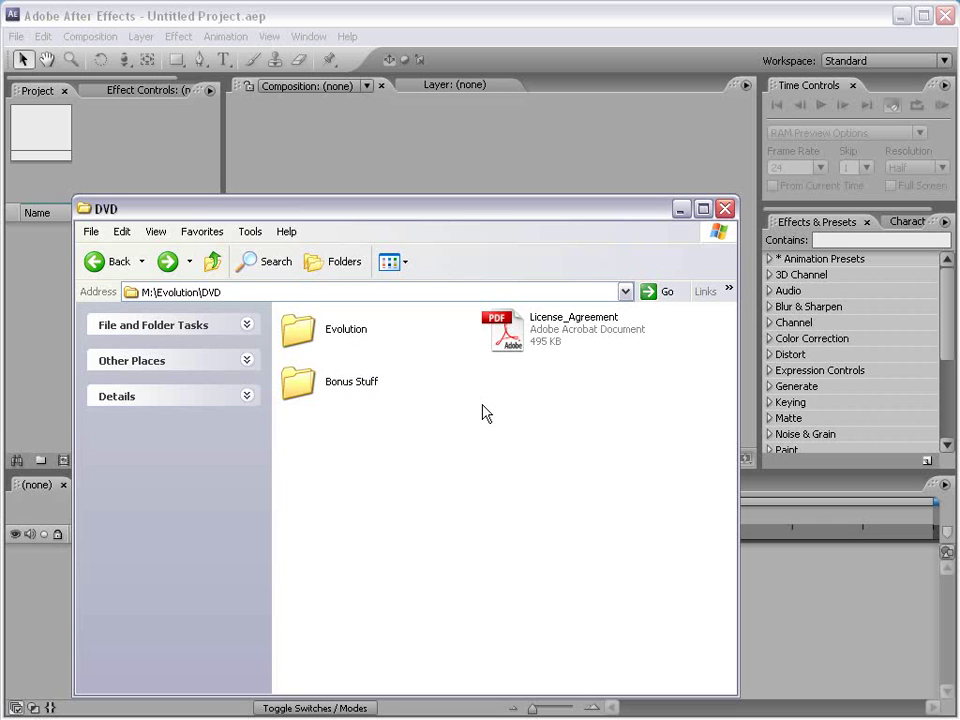
double_click(336, 350)
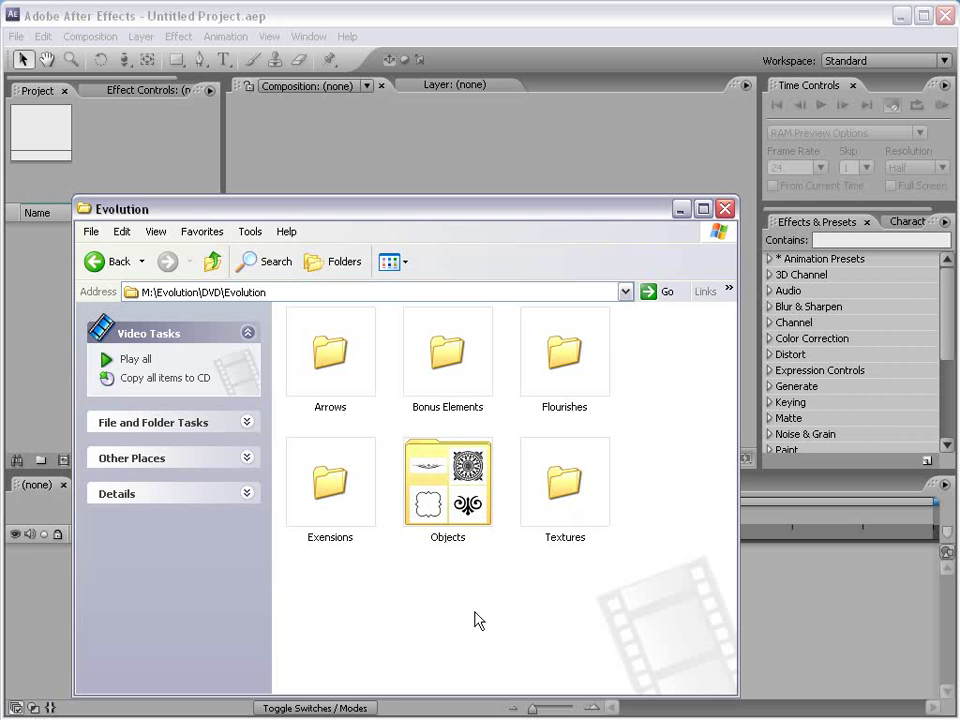
key(BackSpace)
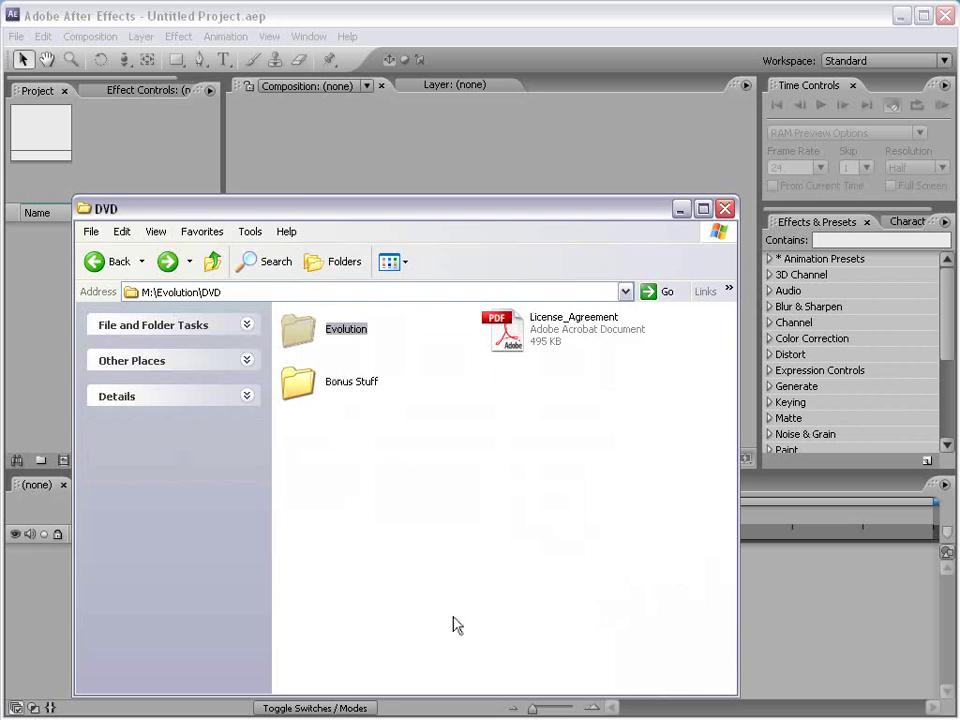
double_click(300, 390)
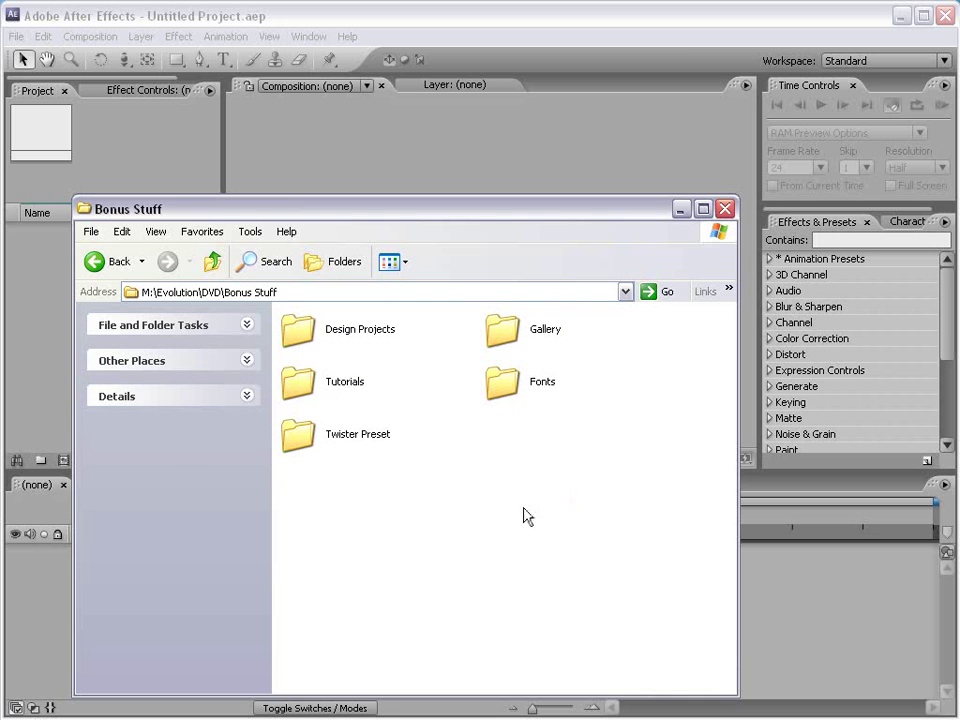
key(BackSpace)
Try to import the Arrow_01 movie from the Evolution folder's Arrows subfolder into the After Effects project
click(313, 336)
click(318, 340)
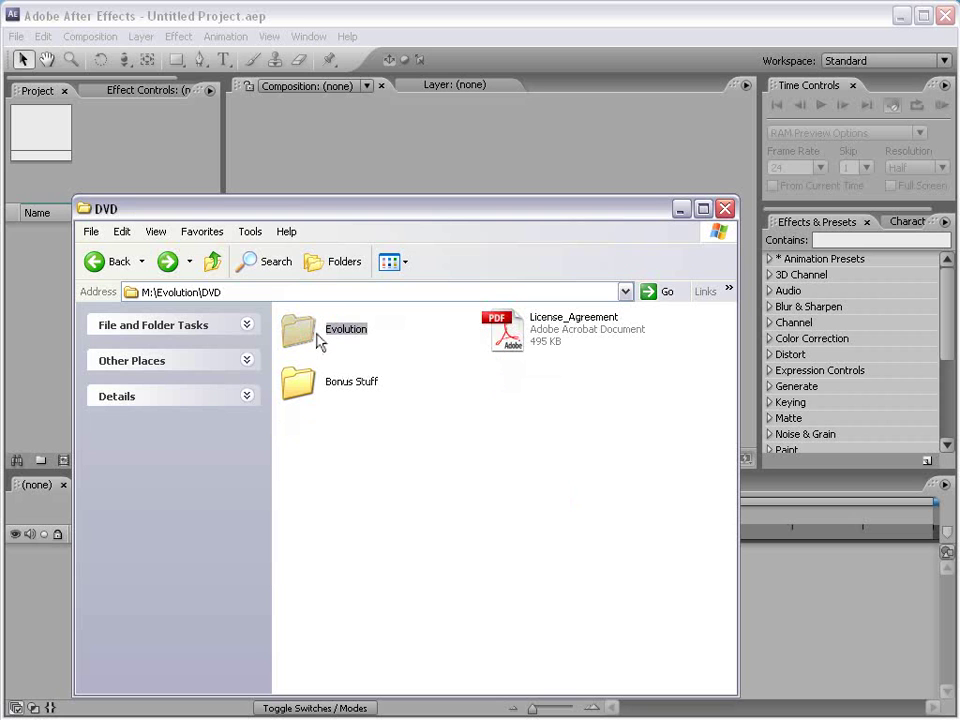
double_click(318, 340)
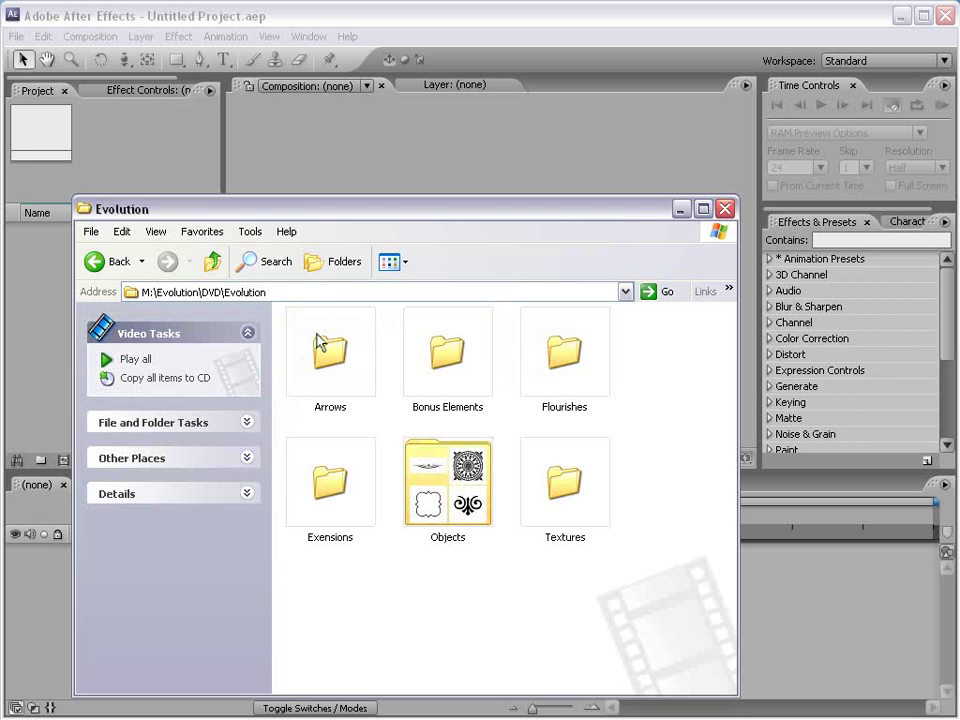
double_click(328, 377)
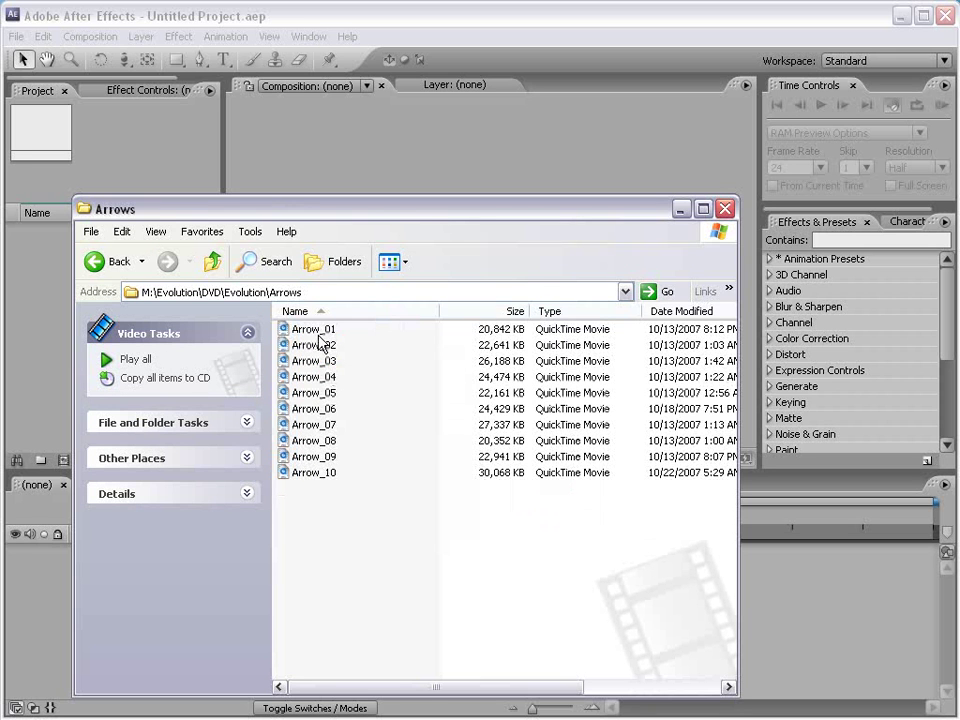
drag(312, 330, 18, 300)
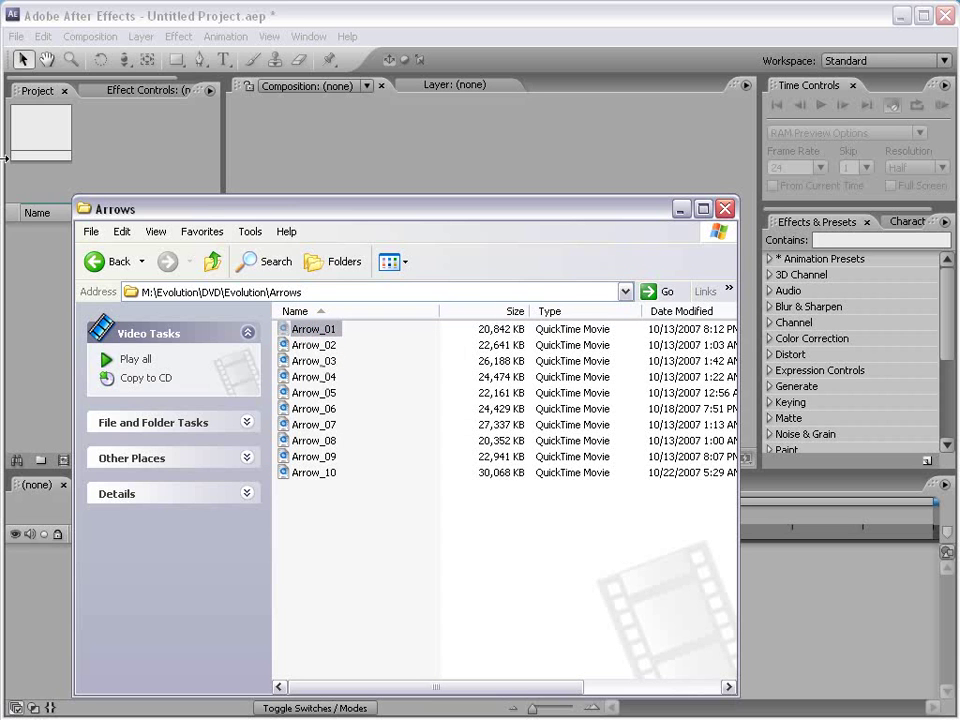
Import the entire Evolution folder from the DVD directory into the After Effects project
click(45, 20)
click(18, 37)
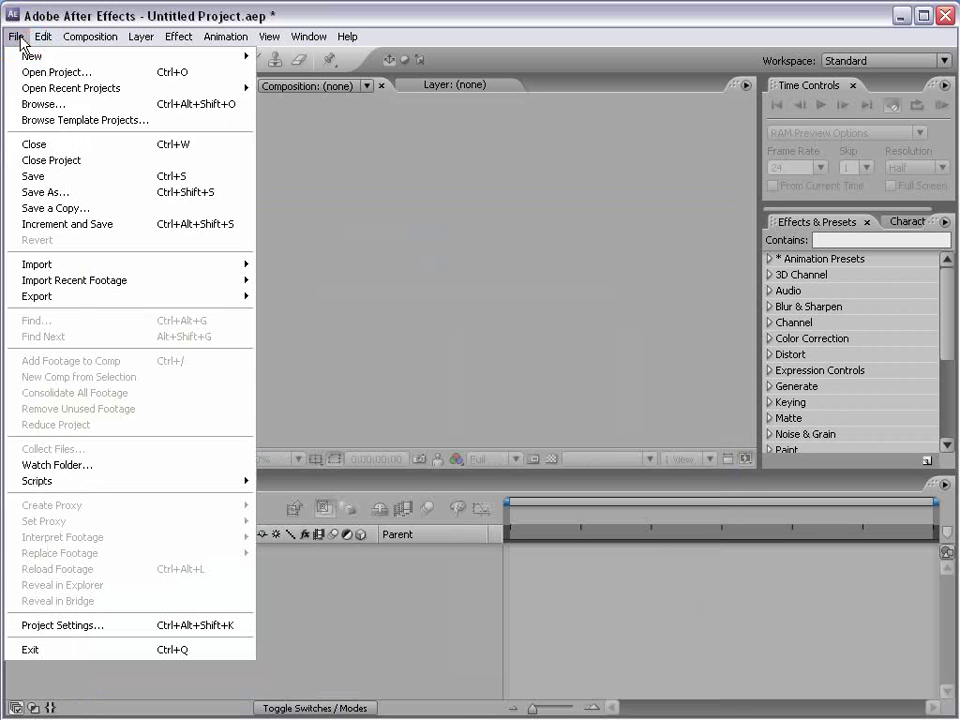
click(64, 264)
click(341, 264)
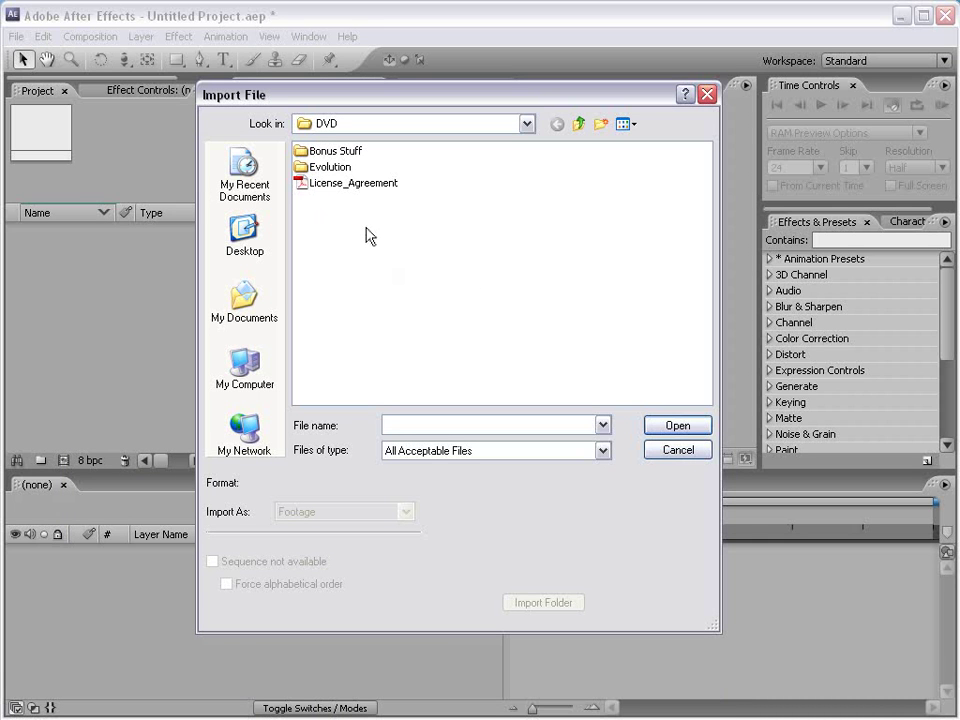
click(320, 168)
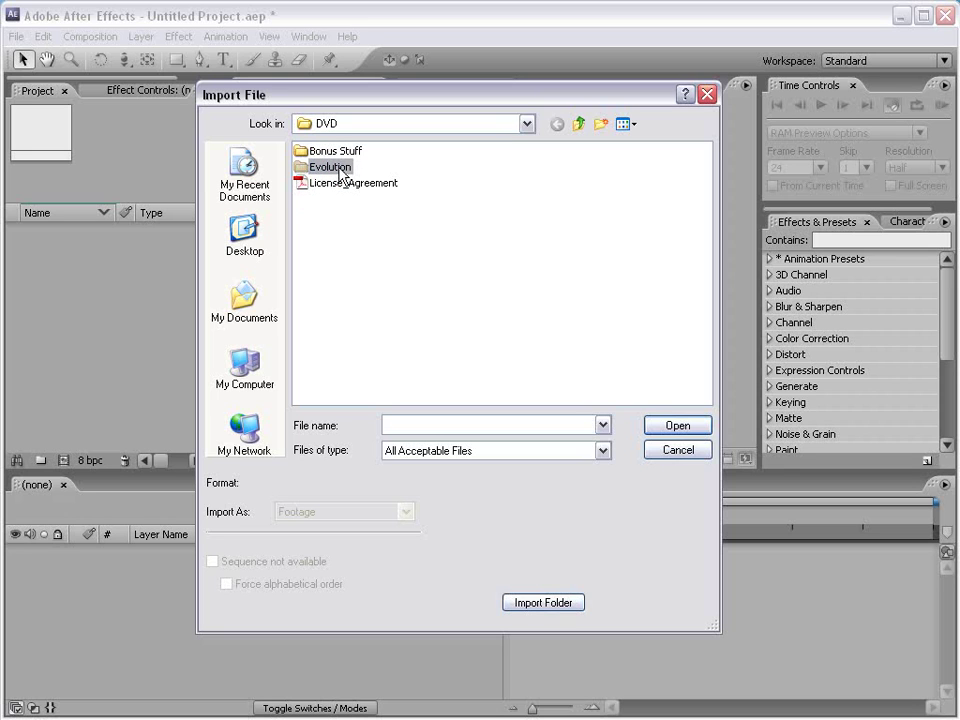
click(549, 604)
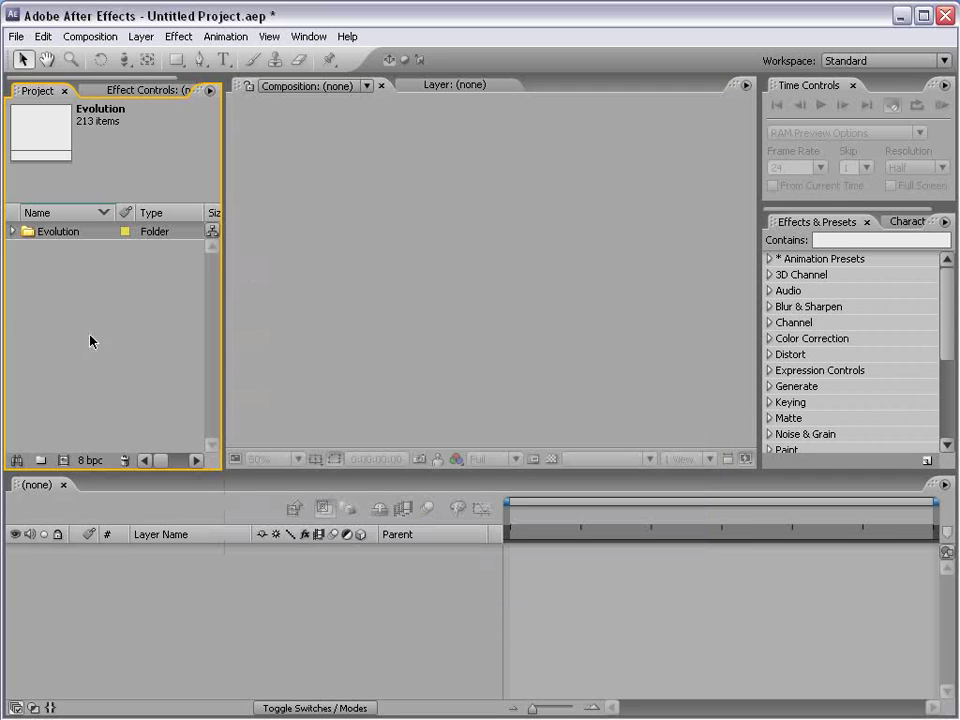
Expand the imported Evolution folder in the project and inspect its subfolders, including the Bonus Elements clips
click(13, 232)
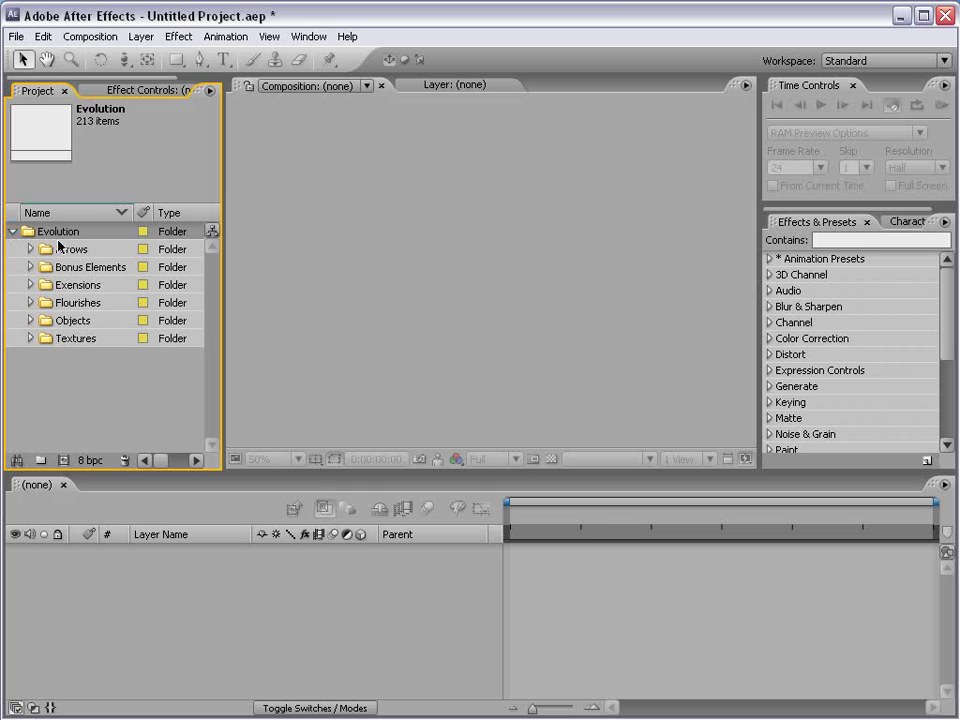
click(60, 250)
click(72, 269)
click(30, 268)
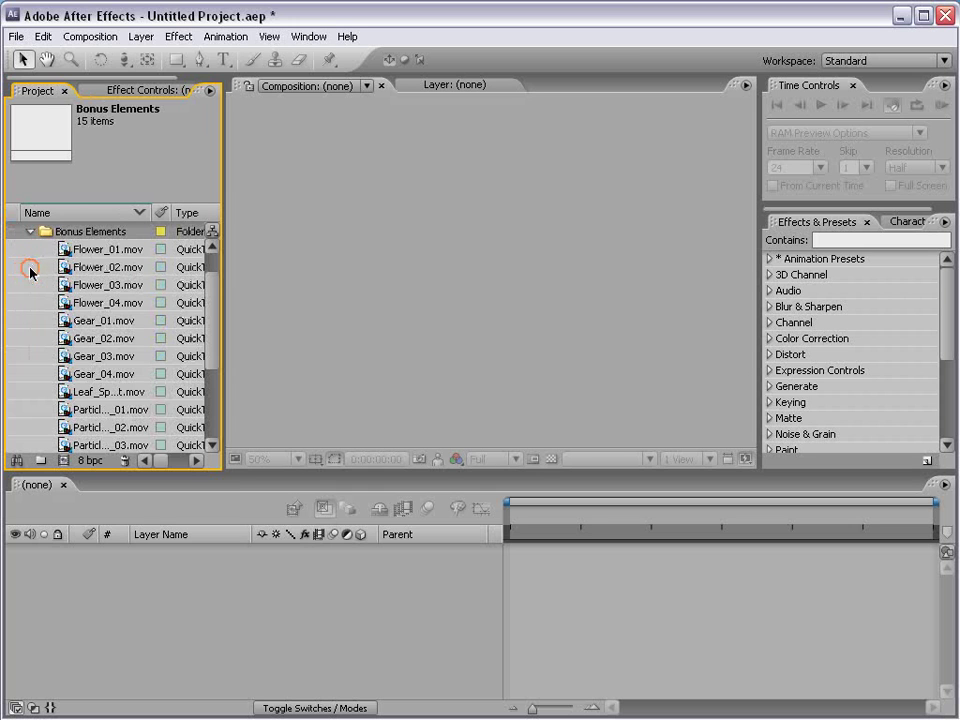
click(30, 232)
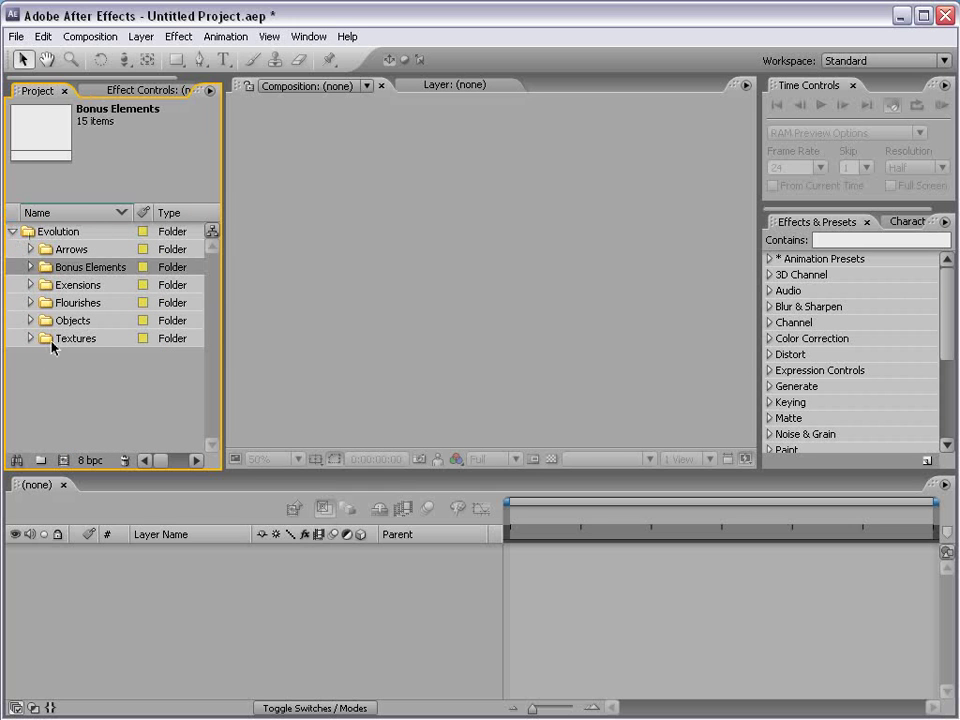
click(90, 302)
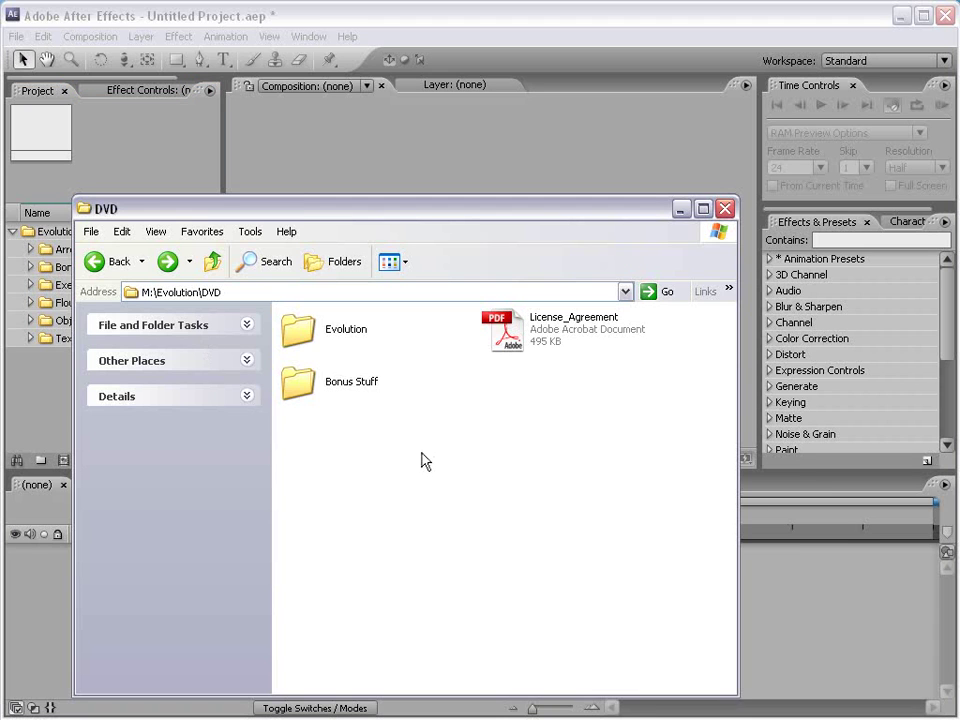
Browse the DVD's Bonus Stuff folder in Windows Explorer and check the Design Projects images and Project File folder
double_click(318, 400)
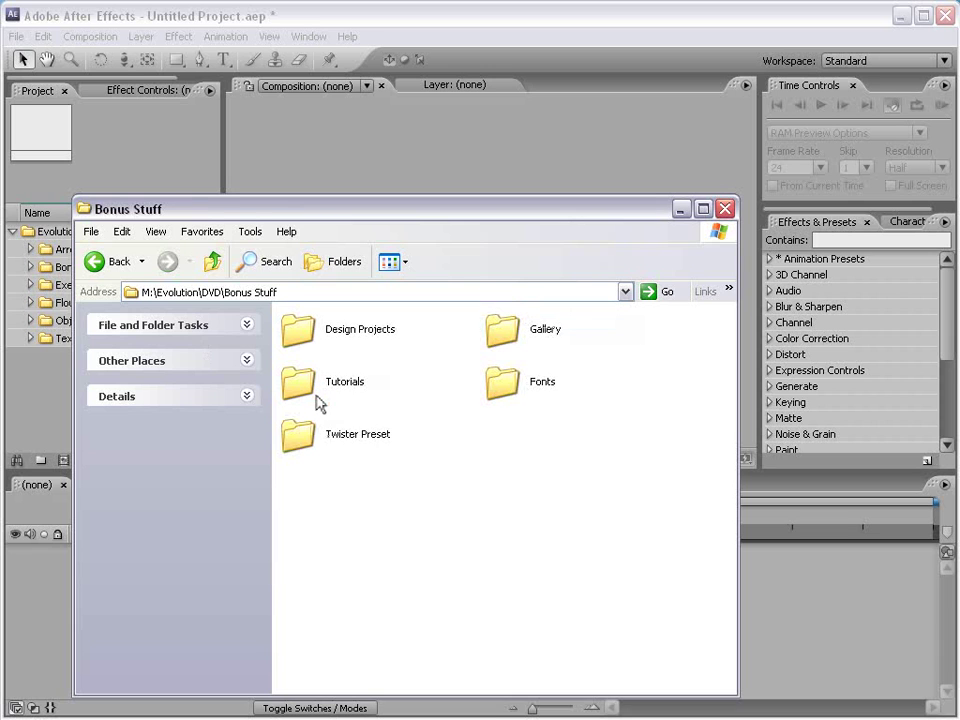
click(561, 468)
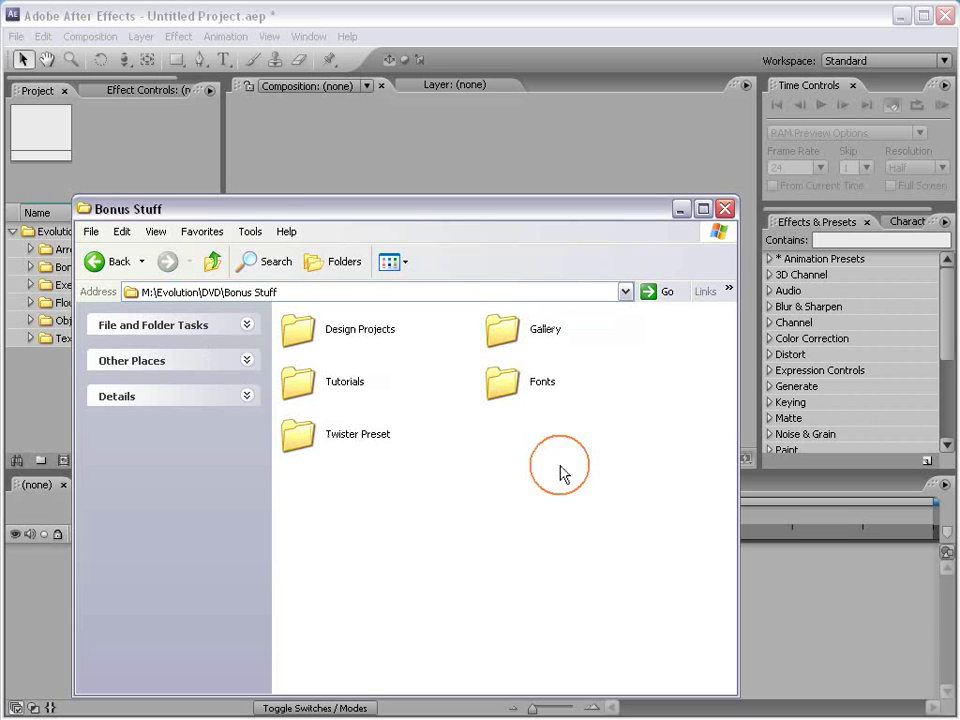
double_click(297, 335)
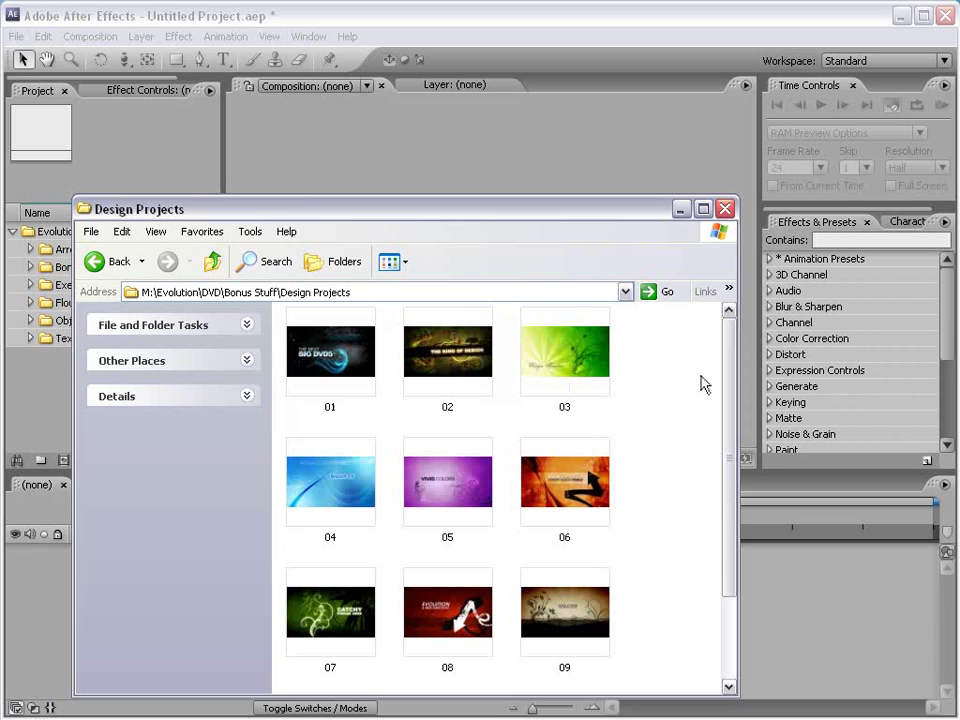
scroll(726, 388, down, 2)
click(465, 634)
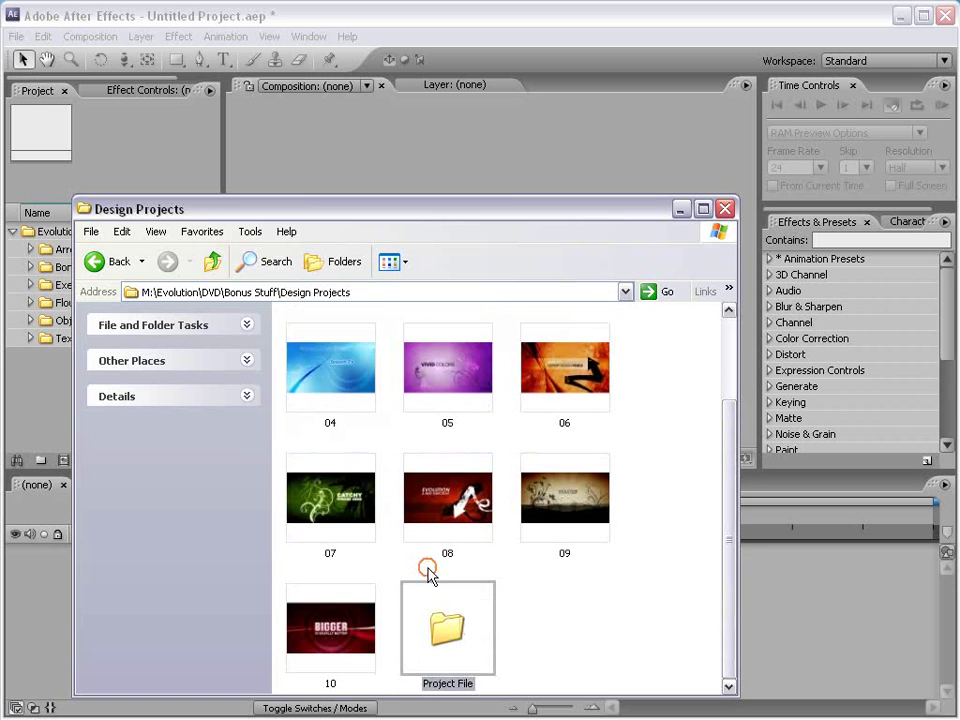
double_click(452, 650)
key(BackSpace)
scroll(345, 425, up, 2)
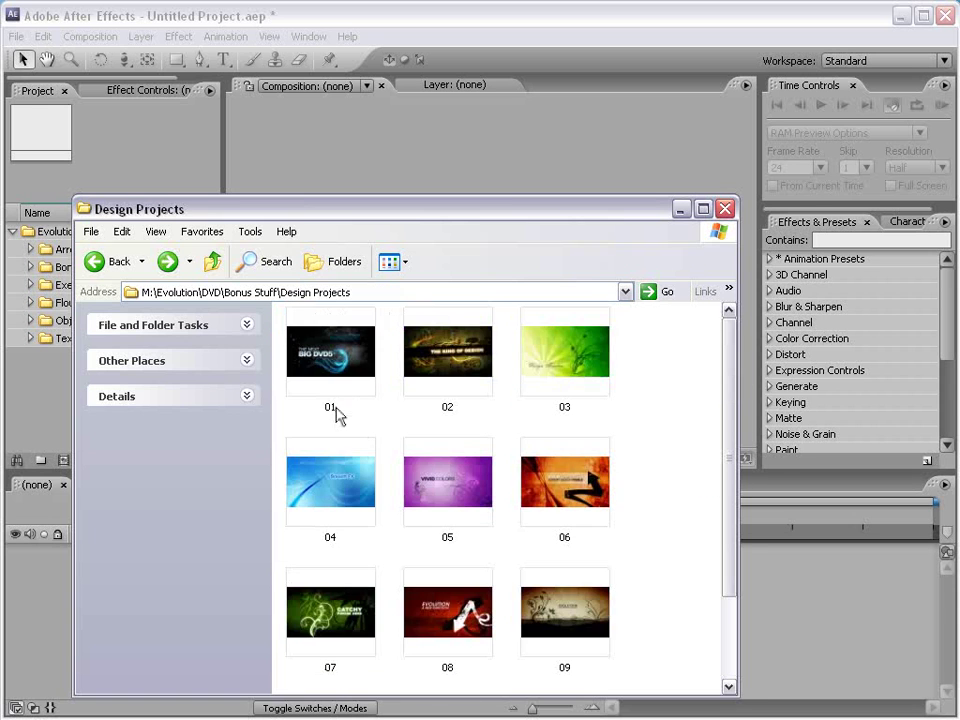
Preview design images 01 to 04 in the picture viewer and close it
double_click(358, 381)
key(Right)
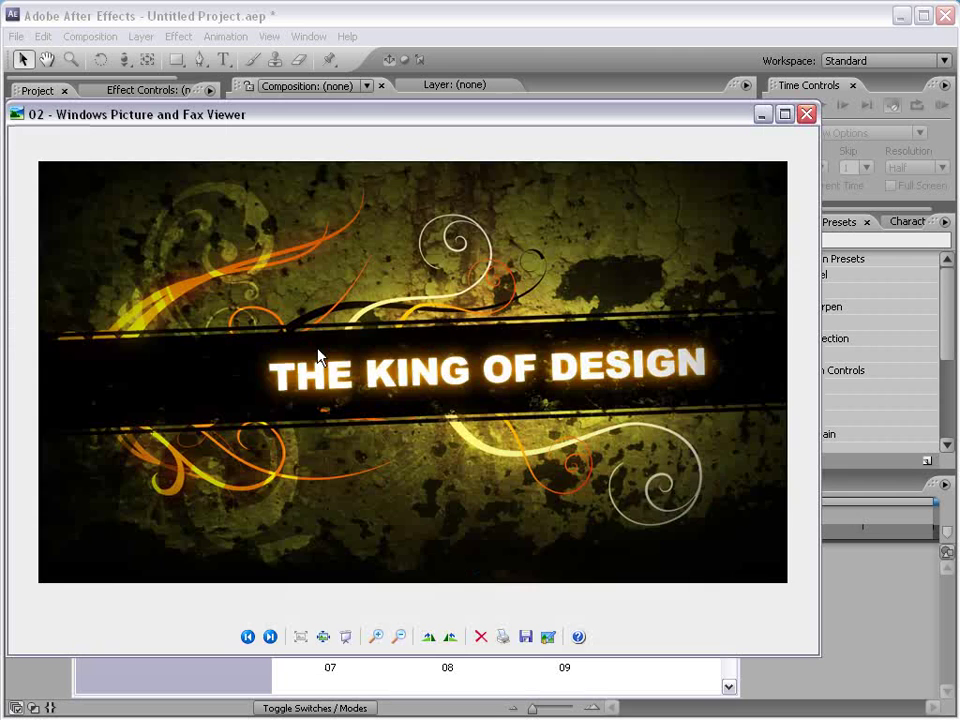
key(Right)
key(Right)
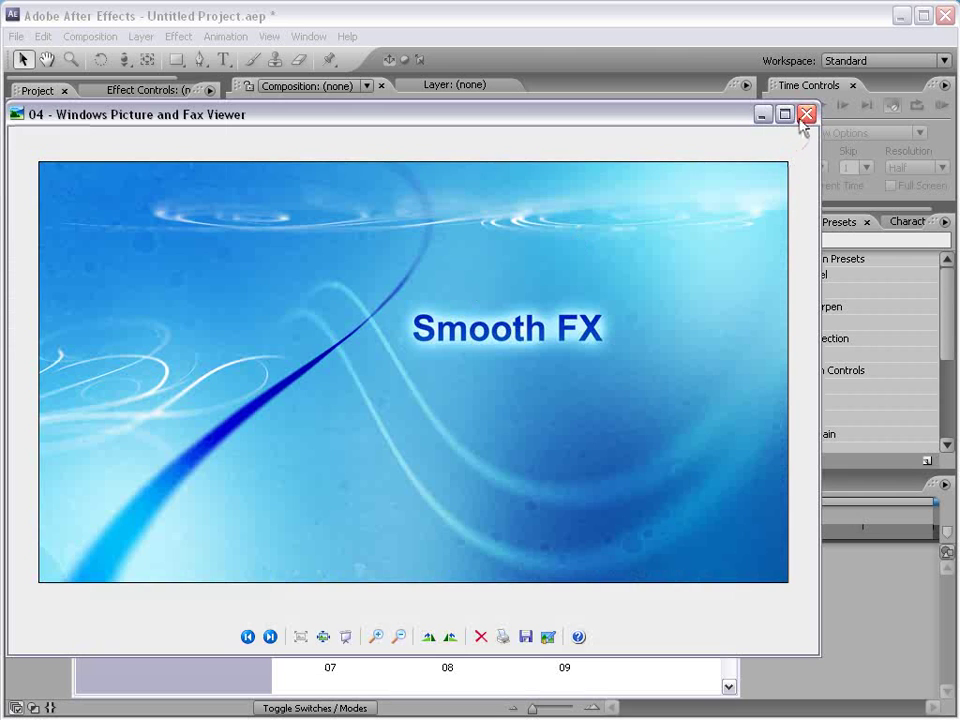
click(806, 113)
Return to Bonus Stuff and open the Gallery page from its Gallery folder in Firefox
click(95, 261)
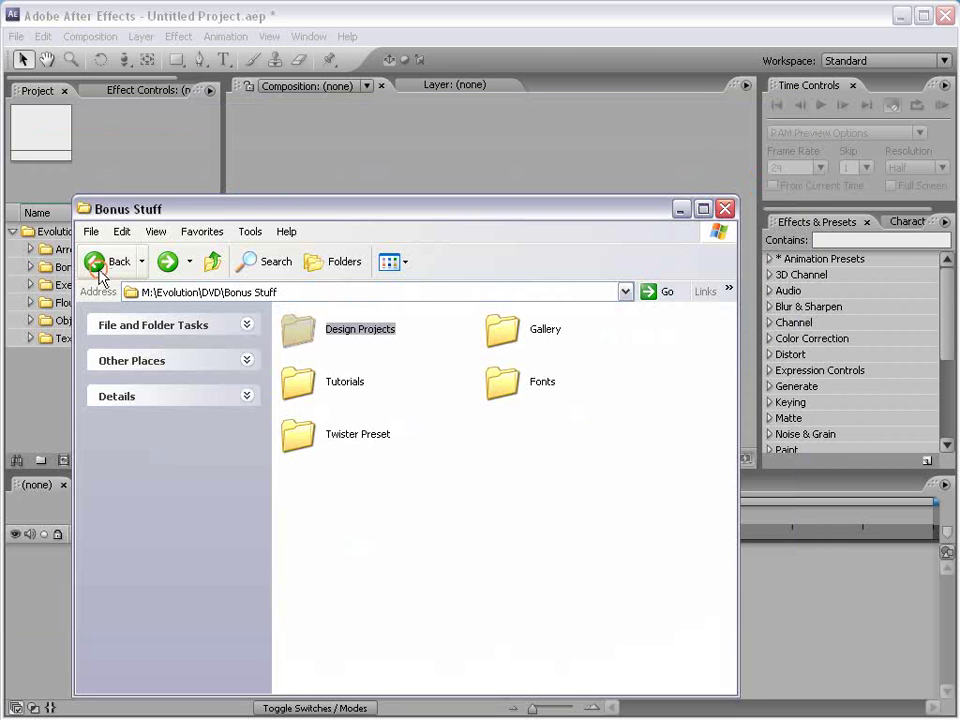
click(497, 358)
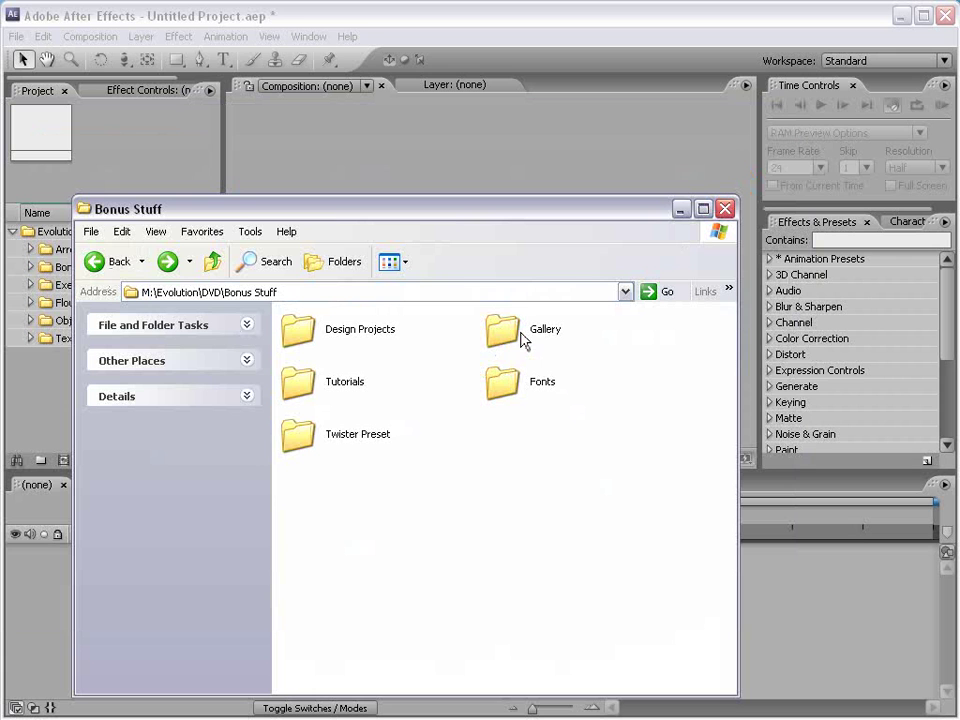
double_click(523, 336)
click(510, 338)
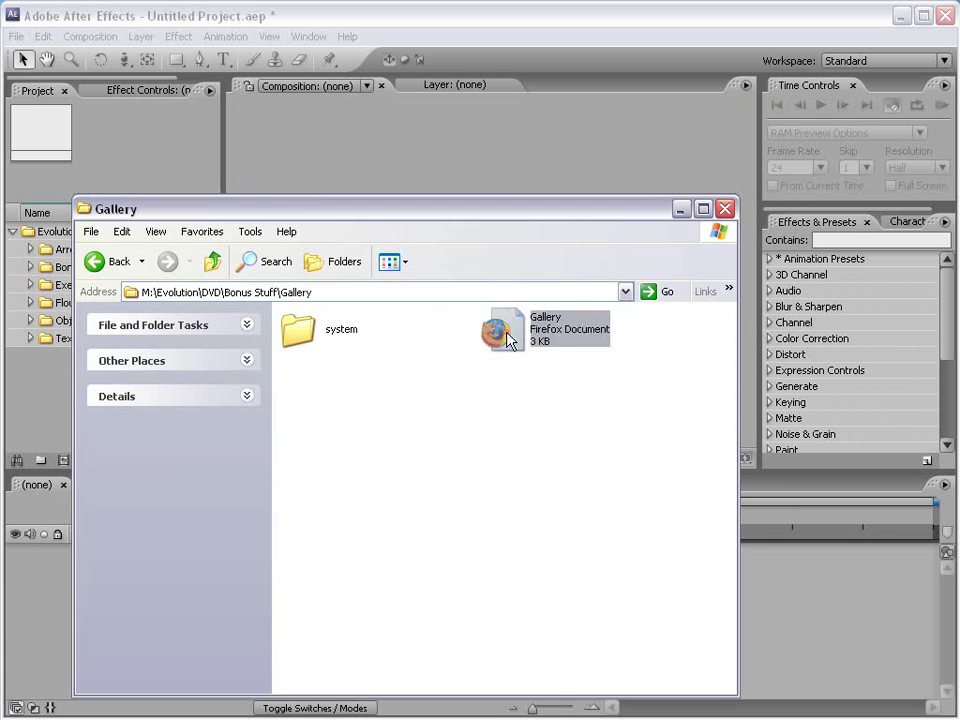
double_click(508, 338)
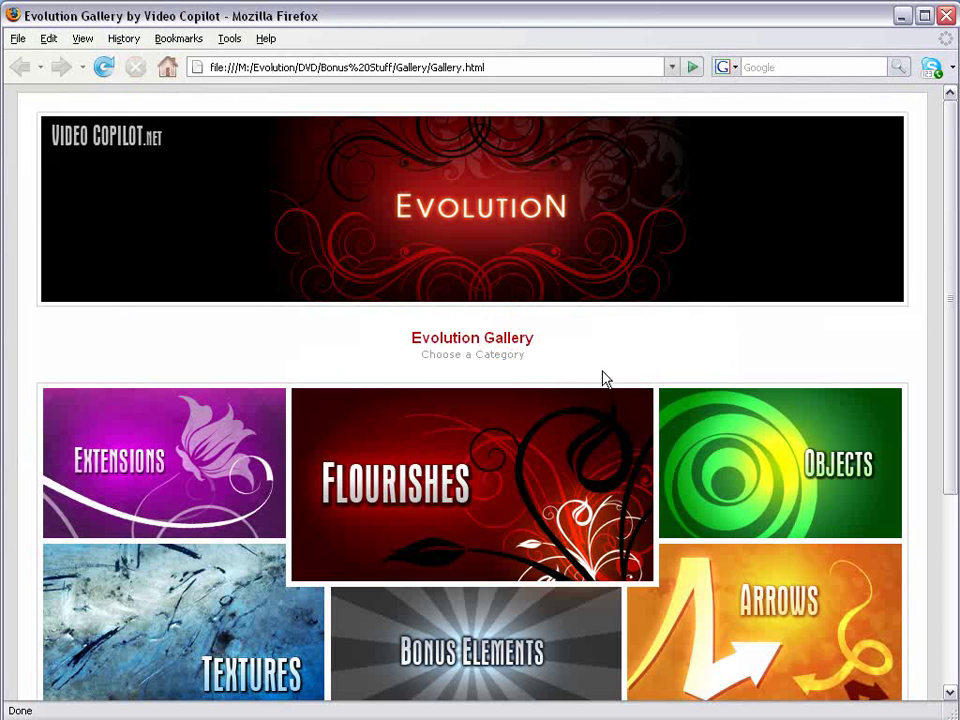
Look through the gallery categories and view the Flourishes 1-12 previews
scroll(426, 373, down, 5)
scroll(380, 376, up, 2)
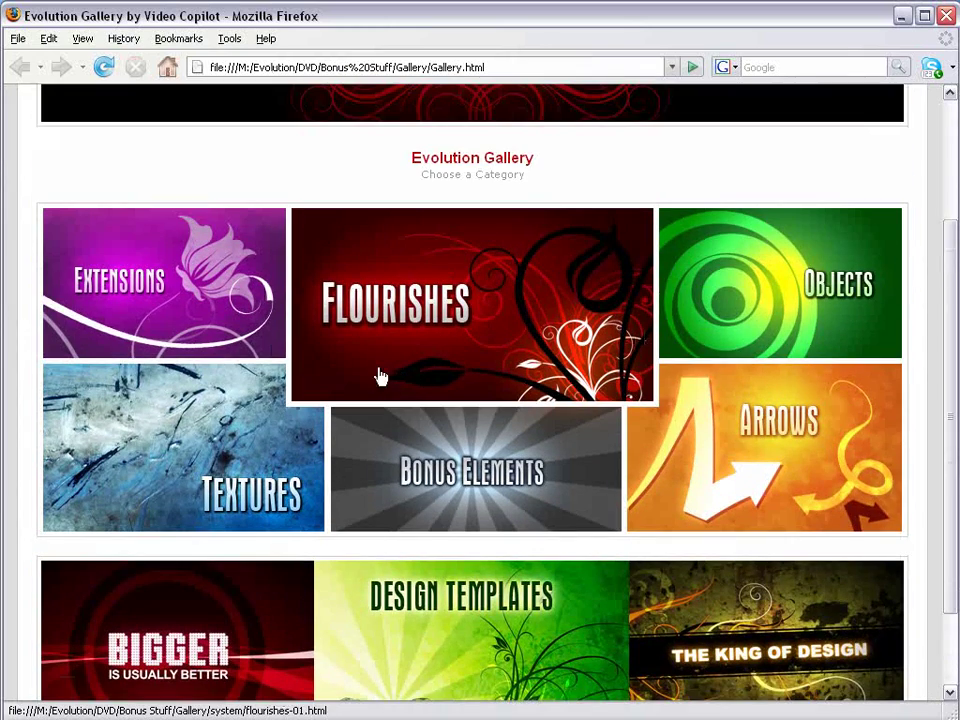
click(380, 376)
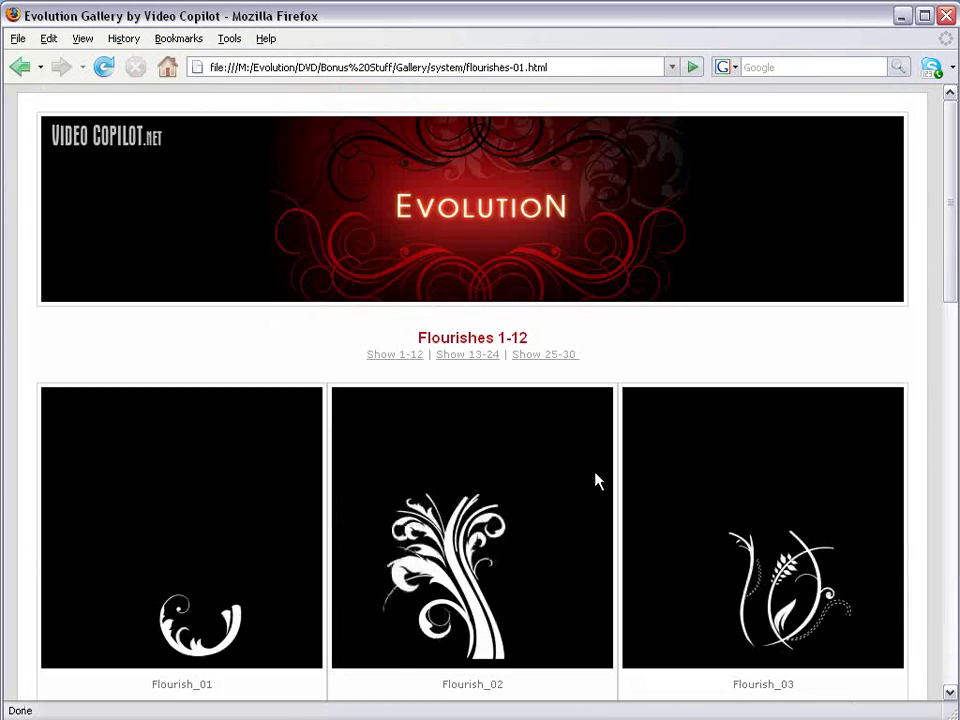
scroll(595, 481, down, 4)
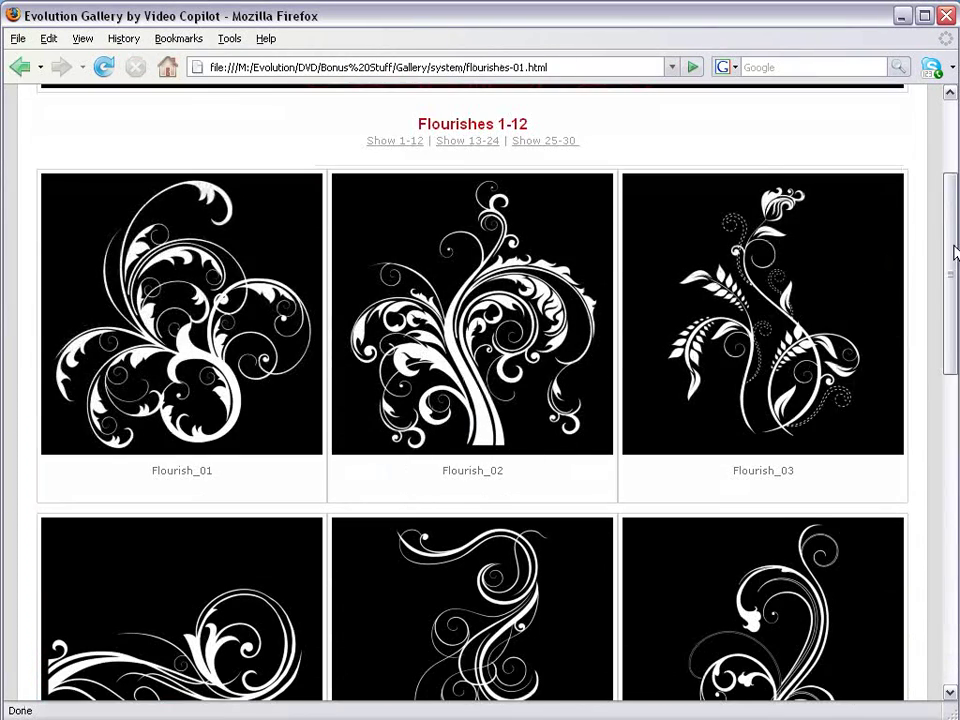
Look through the Flourishes 1-12, 13-24 and 25-30 preview pages in the gallery
drag(955, 253, 955, 540)
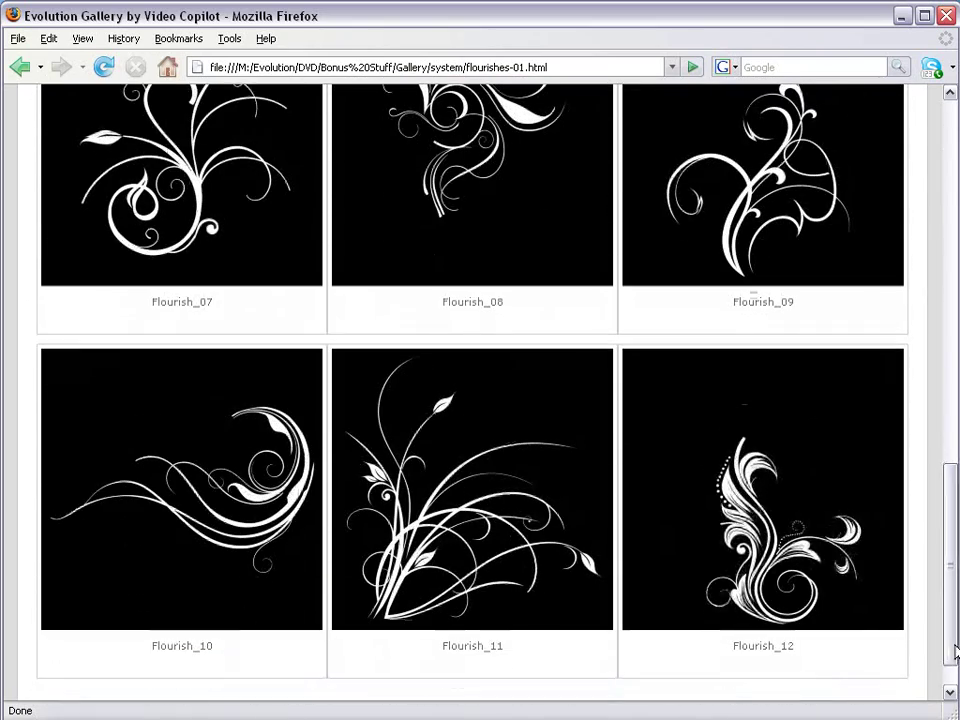
drag(955, 650, 955, 280)
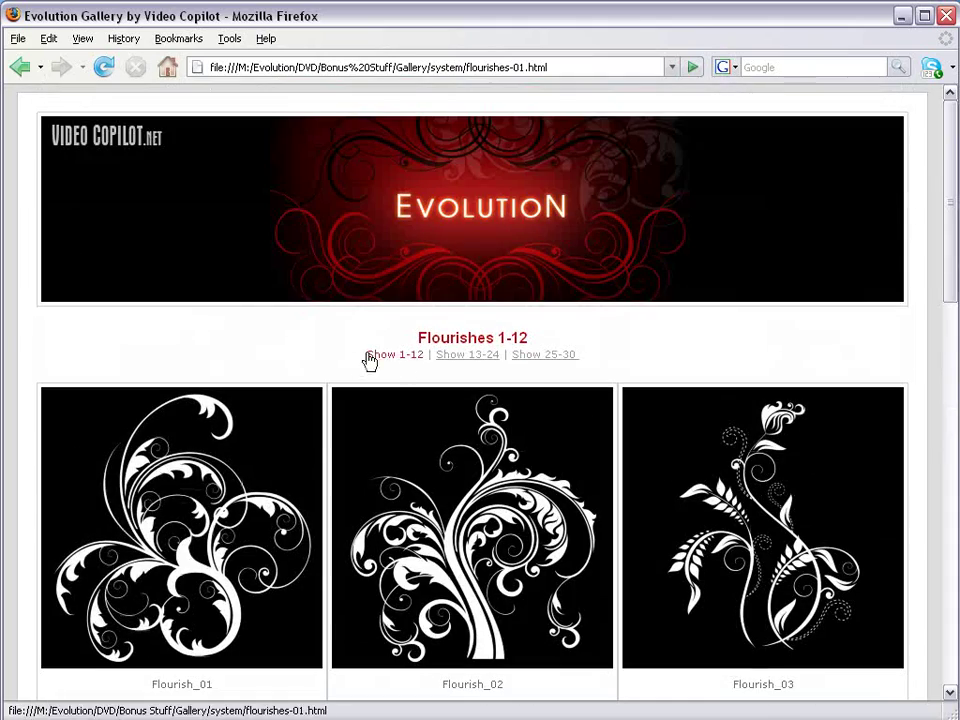
click(402, 358)
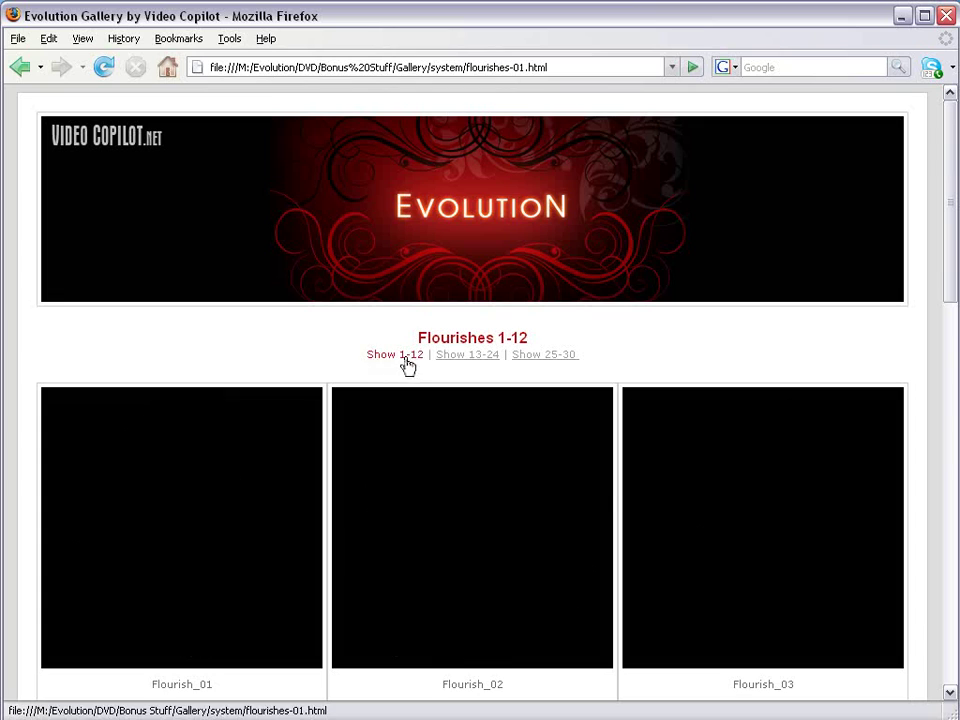
click(478, 358)
drag(949, 208, 936, 246)
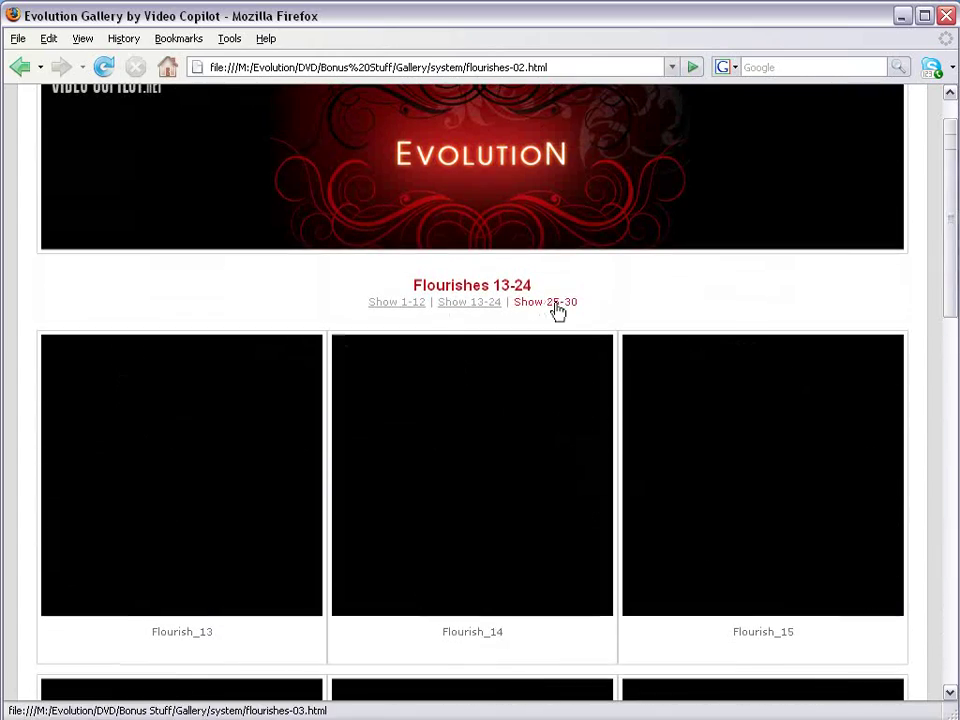
click(557, 303)
drag(953, 220, 953, 182)
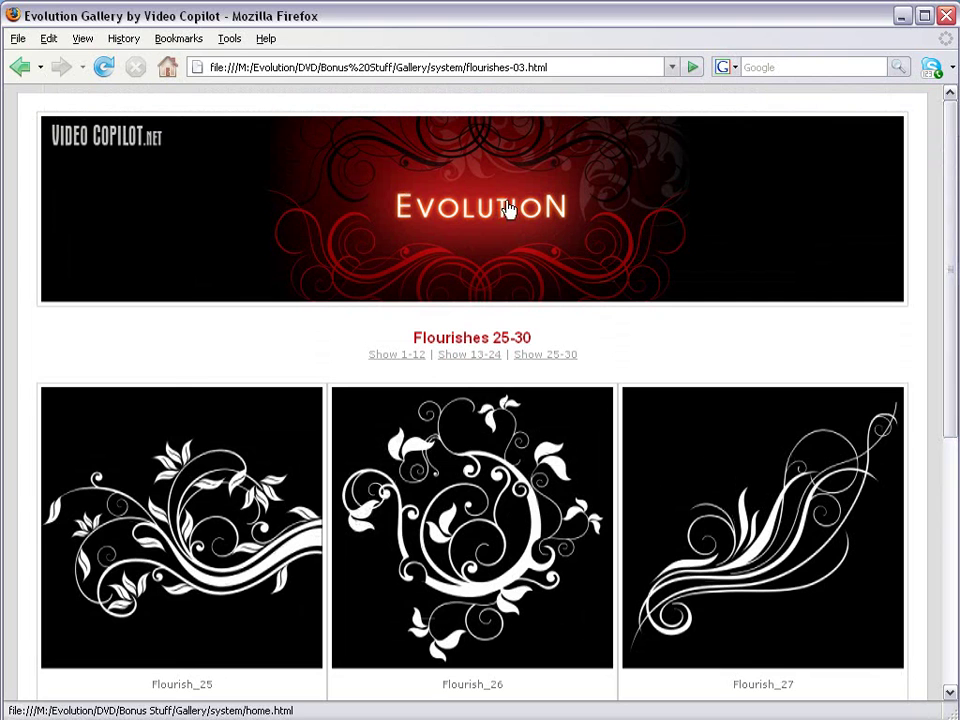
Return to the gallery home page and view the Textures 1-35 Color previews
click(477, 216)
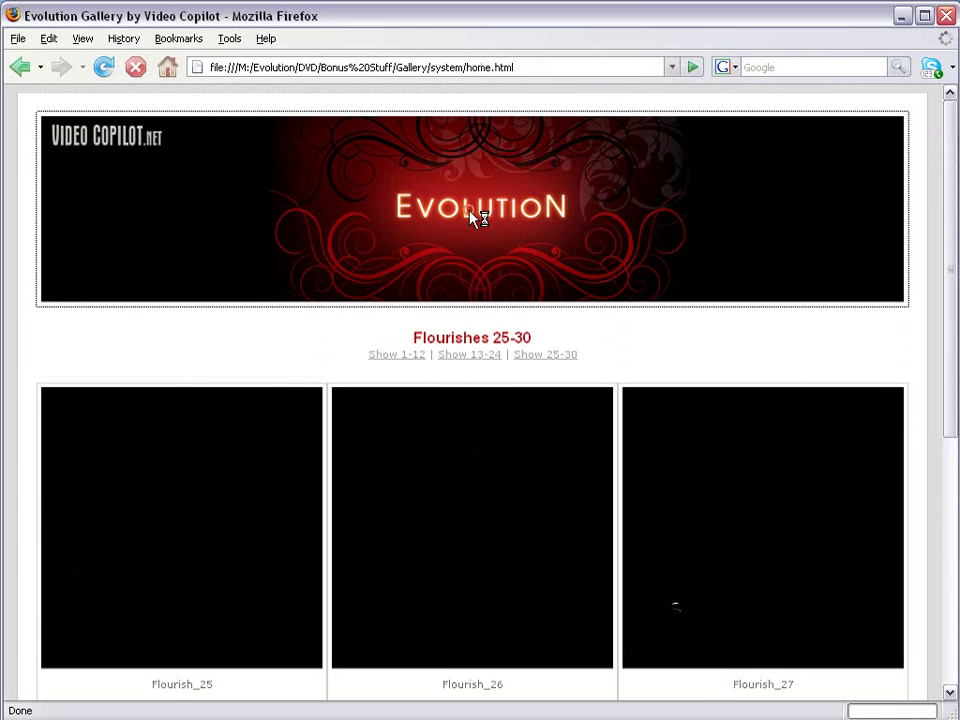
scroll(729, 574, down, 2)
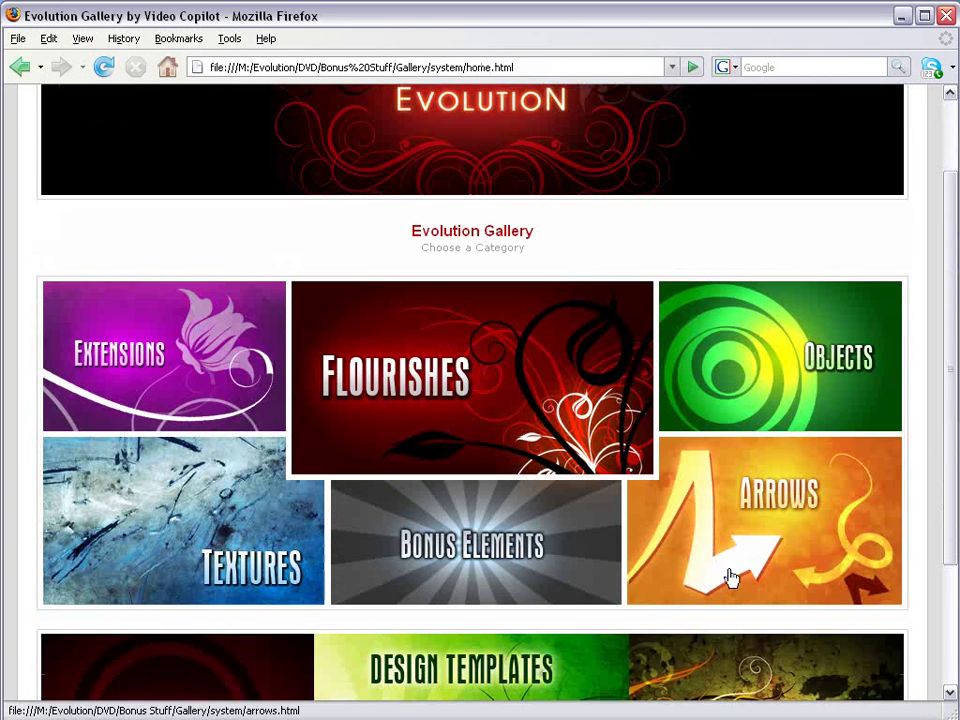
click(252, 536)
scroll(480, 400, down, 10)
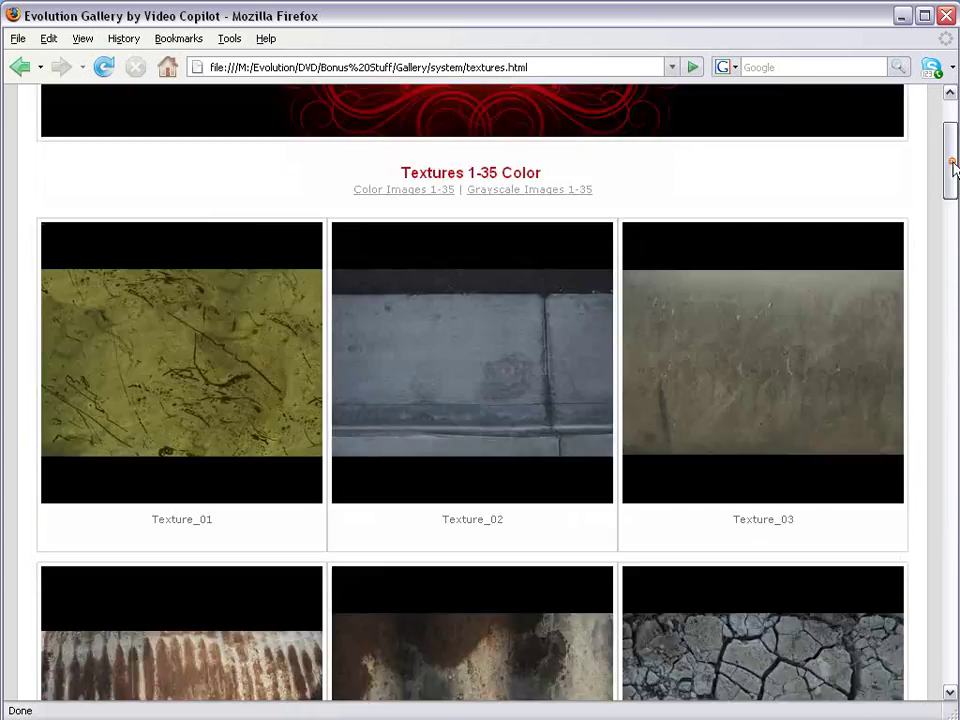
scroll(542, 144, up, 10)
Return to the gallery home page and look through the Design Templates previews 1-10
click(424, 207)
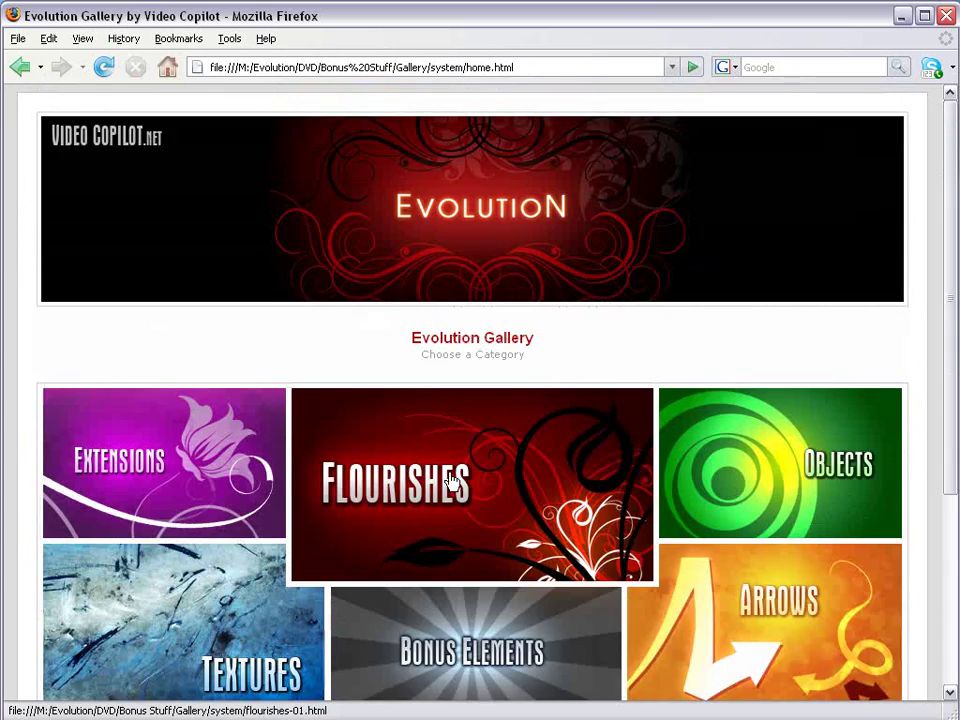
scroll(467, 480, down, 5)
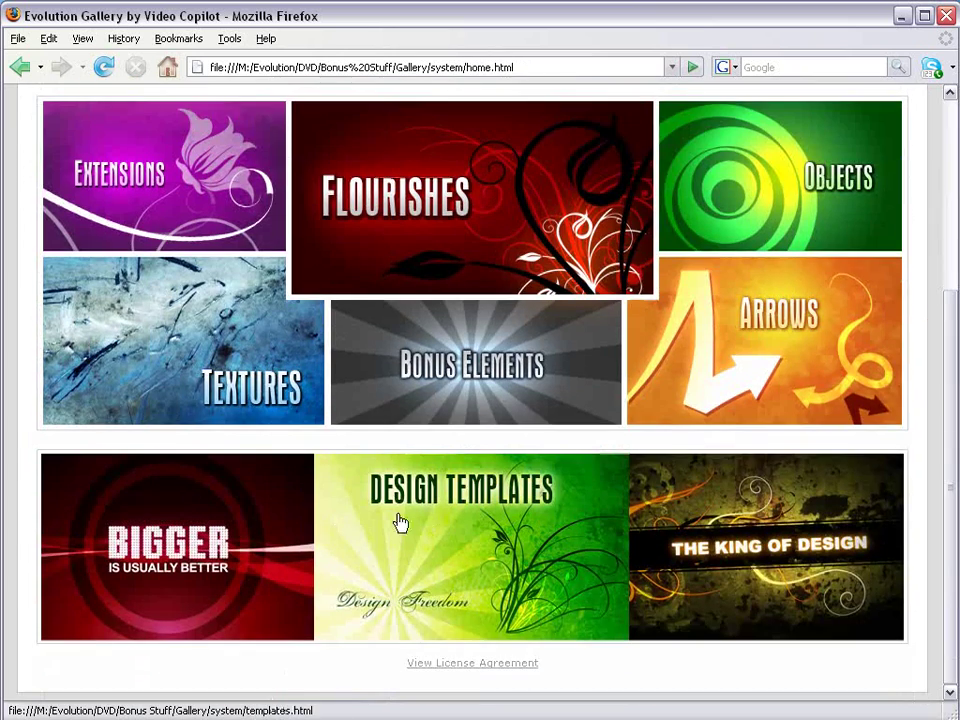
click(516, 523)
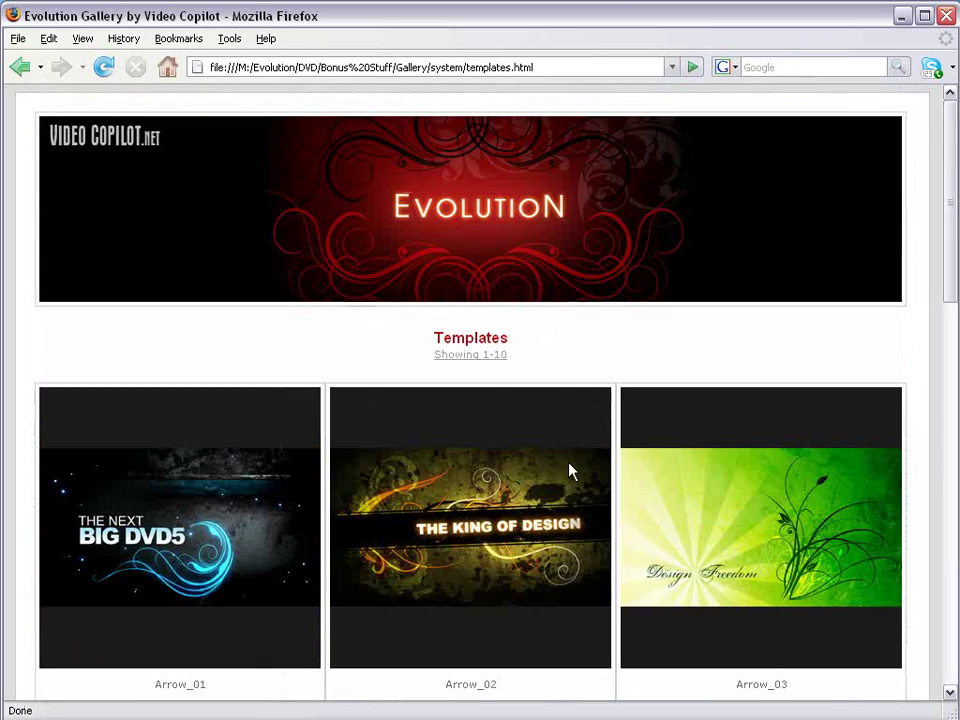
scroll(793, 441, down, 4)
scroll(435, 412, down, 6)
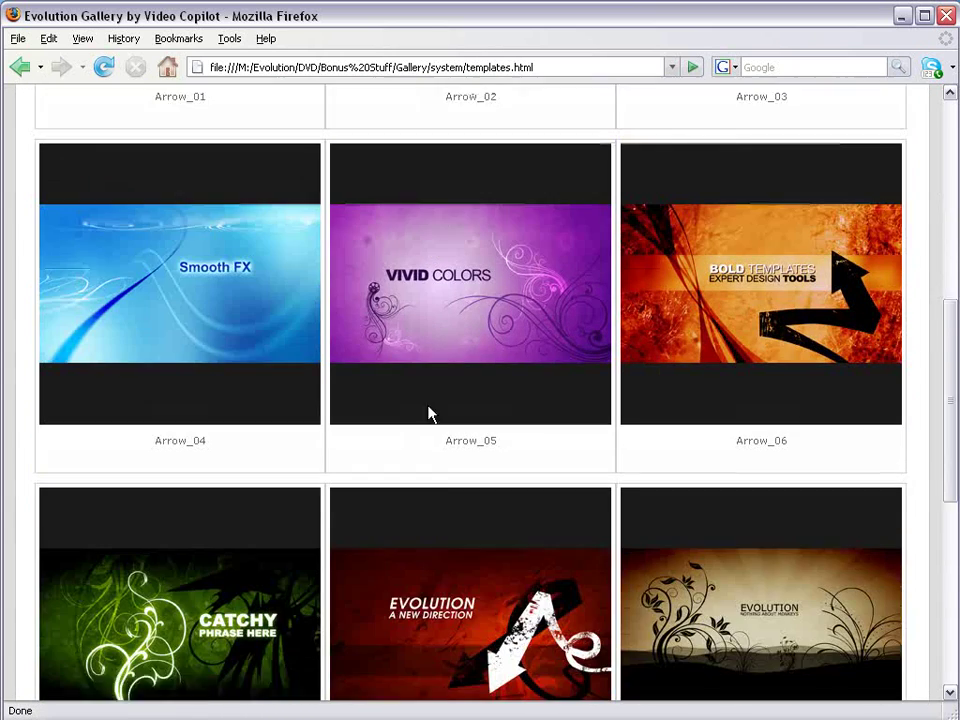
scroll(480, 505, down, 3)
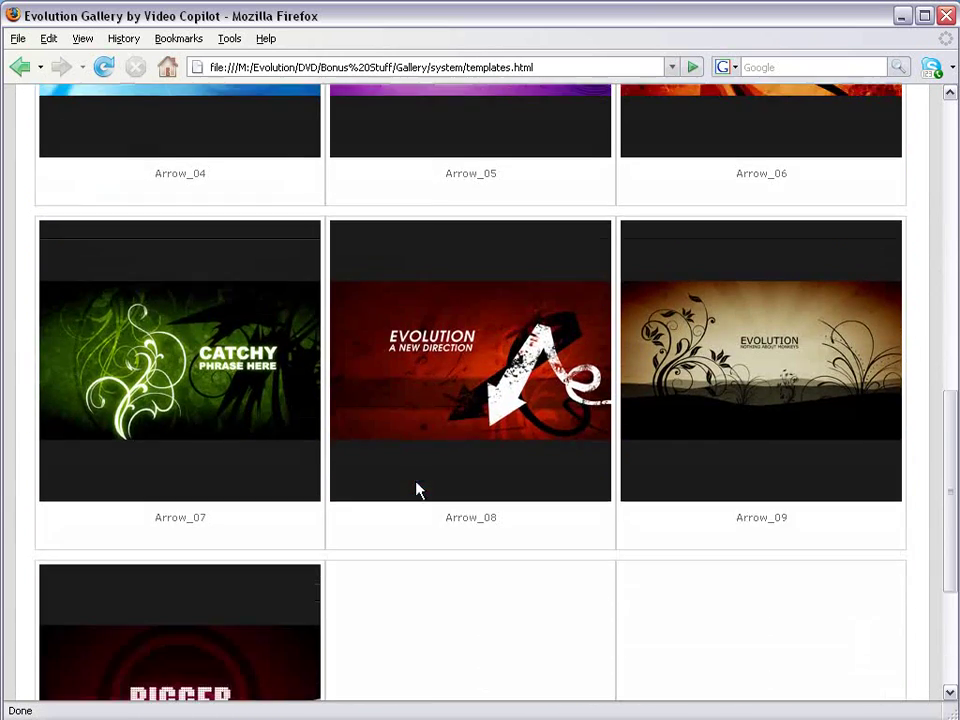
scroll(418, 489, up, 13)
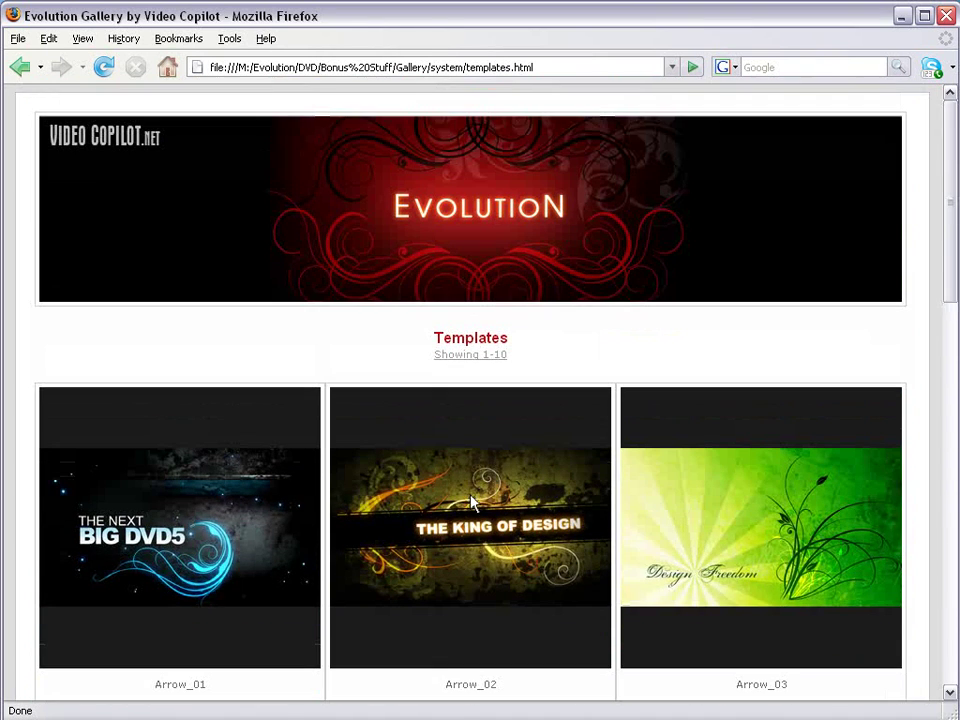
Go back to the gallery home page, reopen the Flourishes category and close the gallery's browser window
click(485, 258)
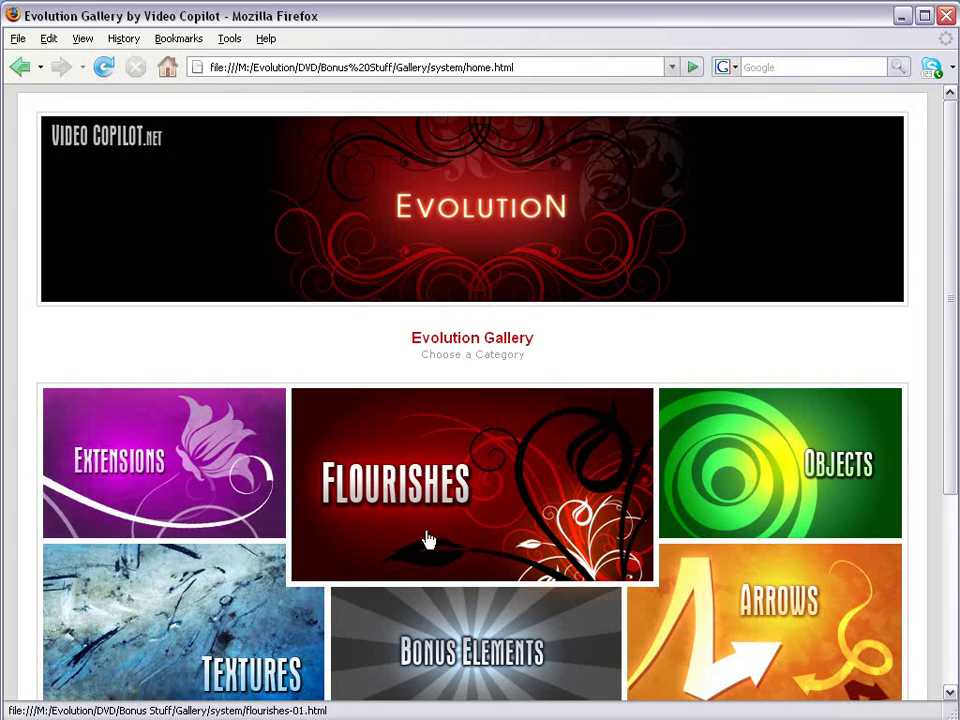
click(463, 535)
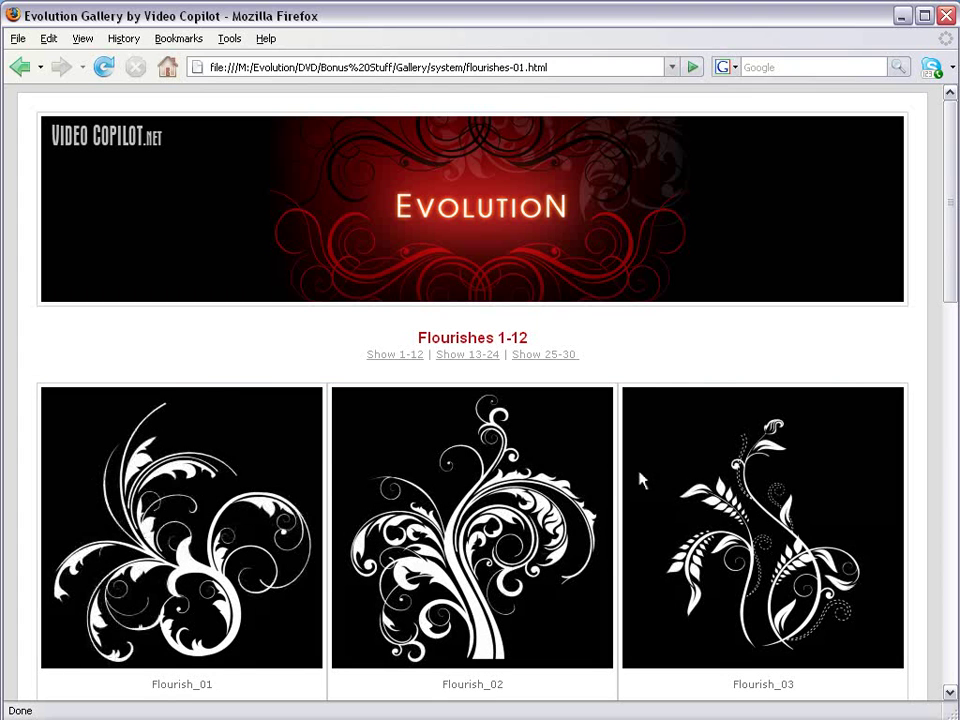
key(alt+F4)
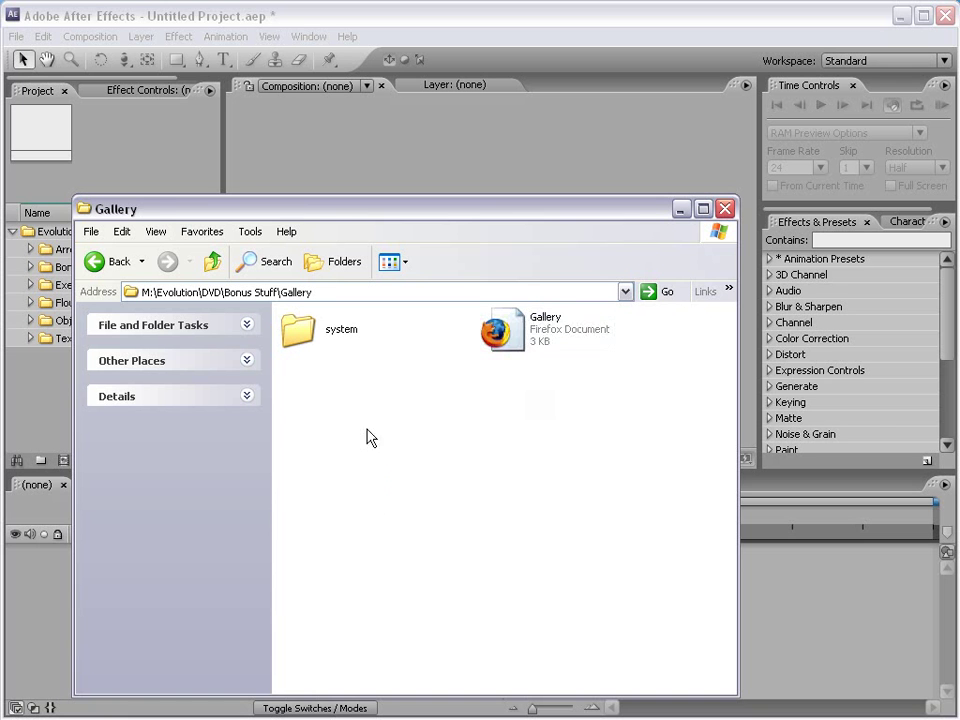
Open the Fonts folder in Bonus Stuff, read its font installation Instructions page and close that page
key(BackSpace)
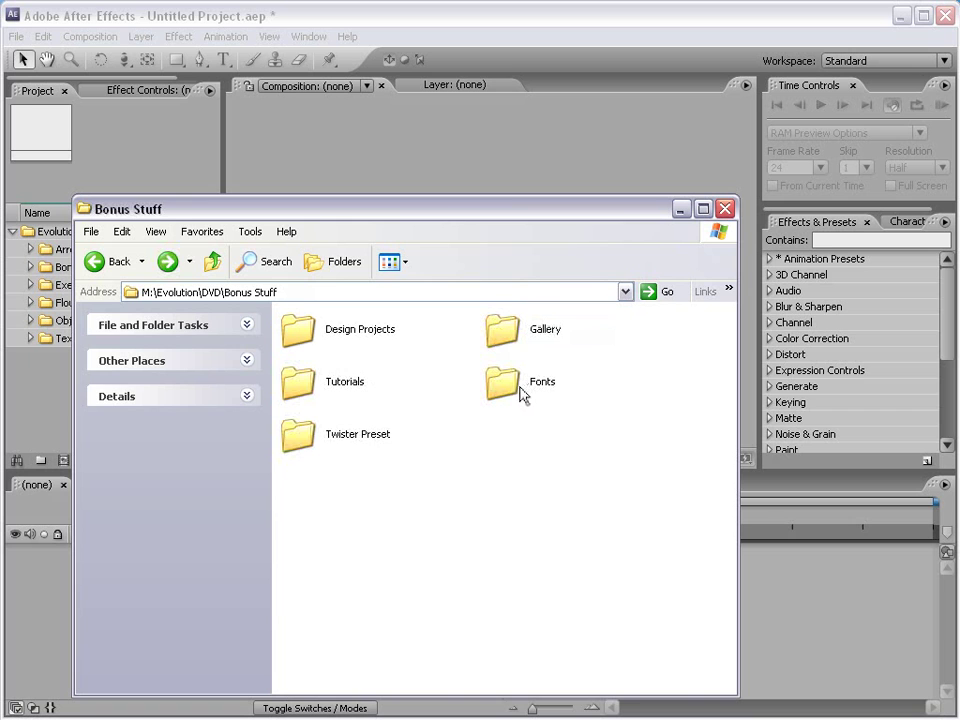
double_click(522, 393)
click(493, 340)
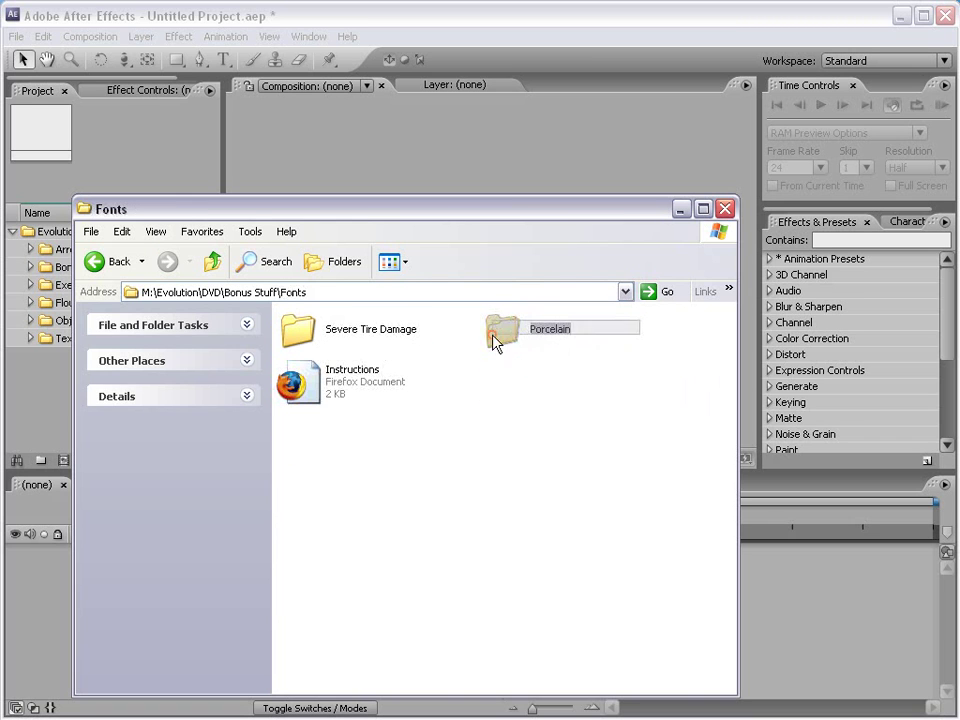
click(568, 401)
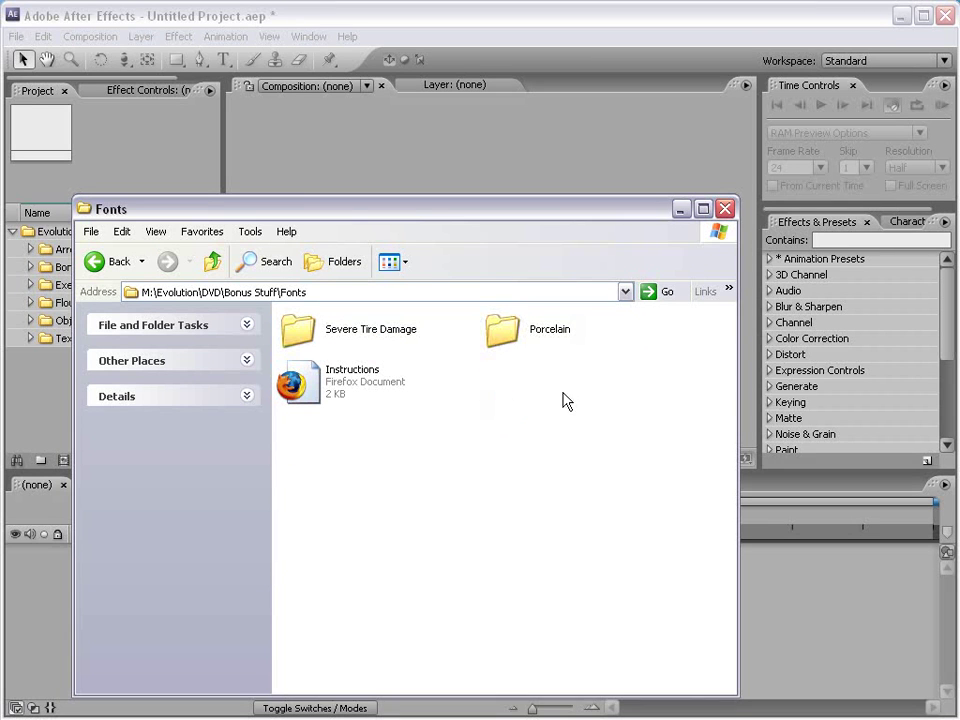
double_click(315, 392)
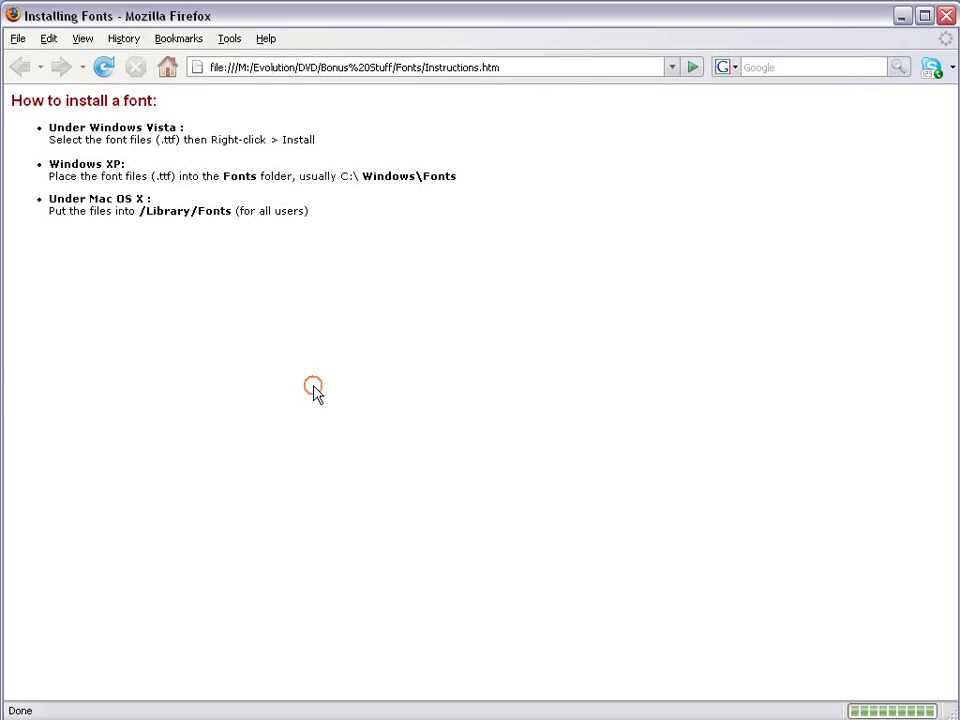
click(945, 12)
click(461, 501)
Check the contents of the Porcelain font folder and return to the Fonts folder
double_click(499, 340)
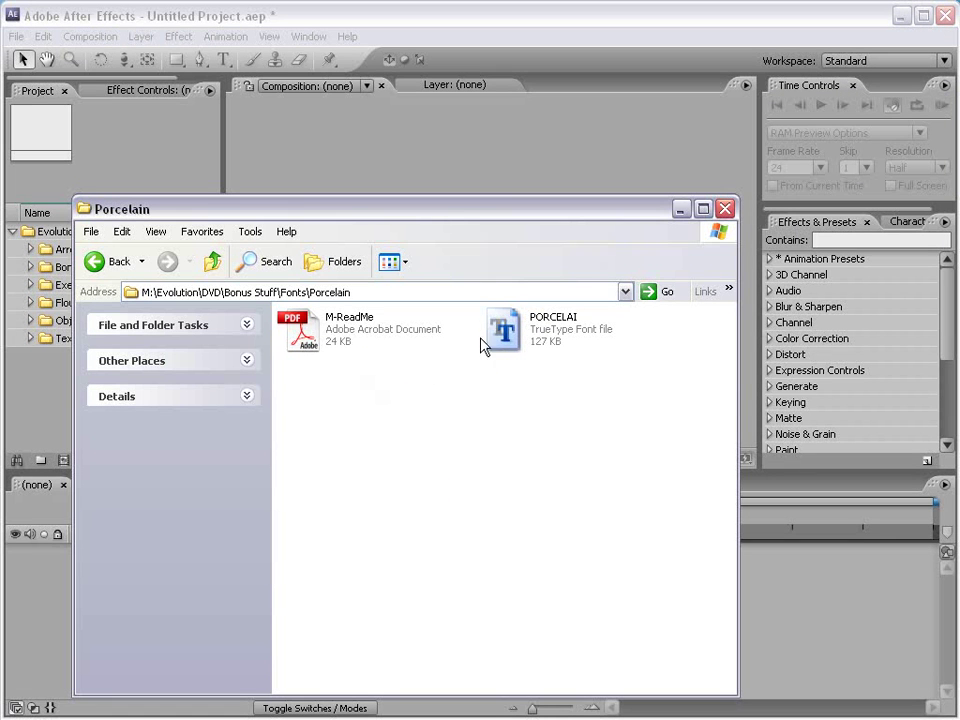
key(BackSpace)
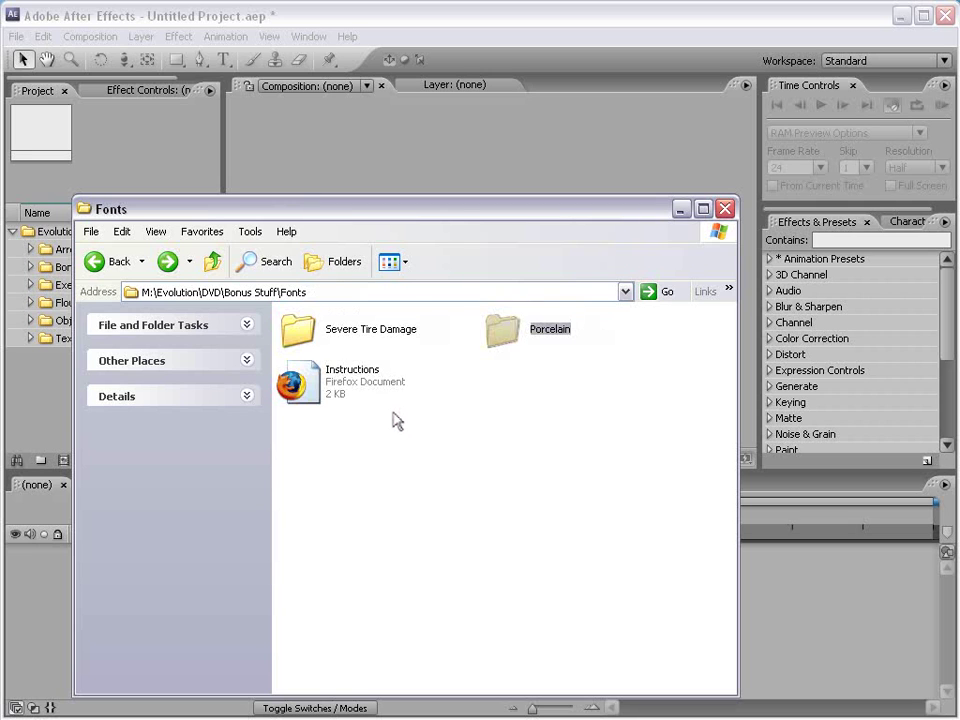
click(396, 421)
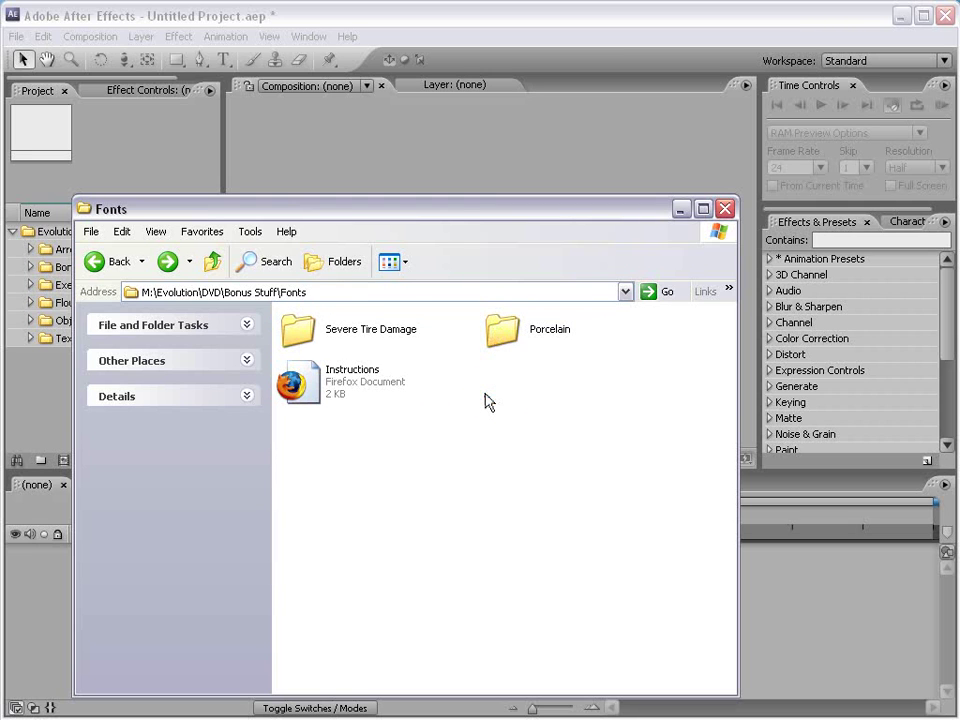
click(493, 340)
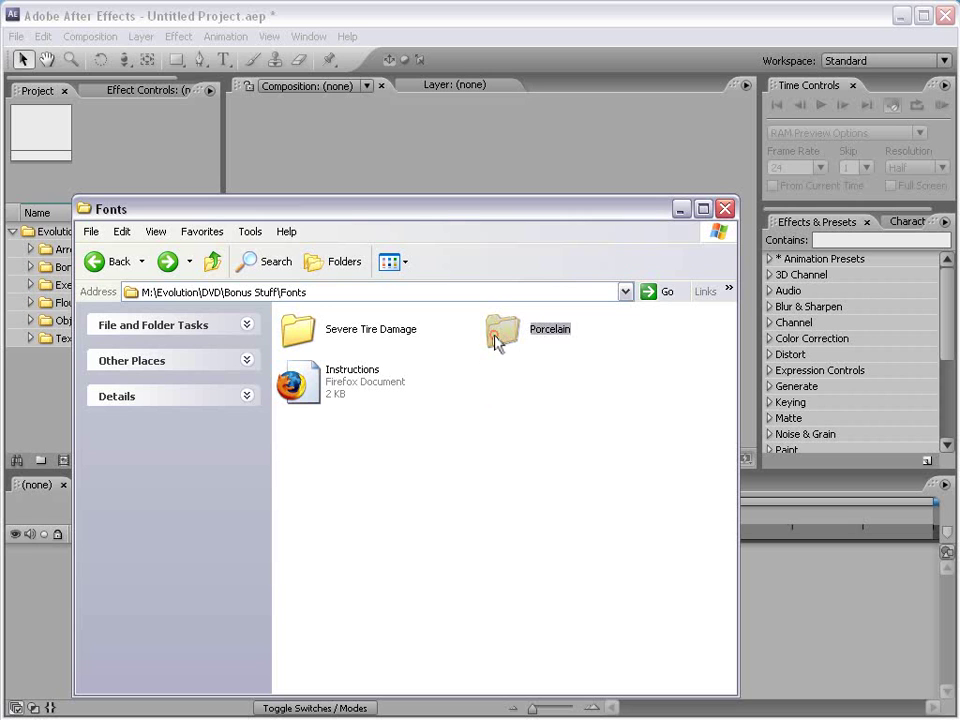
click(401, 451)
Return to the Bonus Stuff folder and point out the Tutorials folder
key(BackSpace)
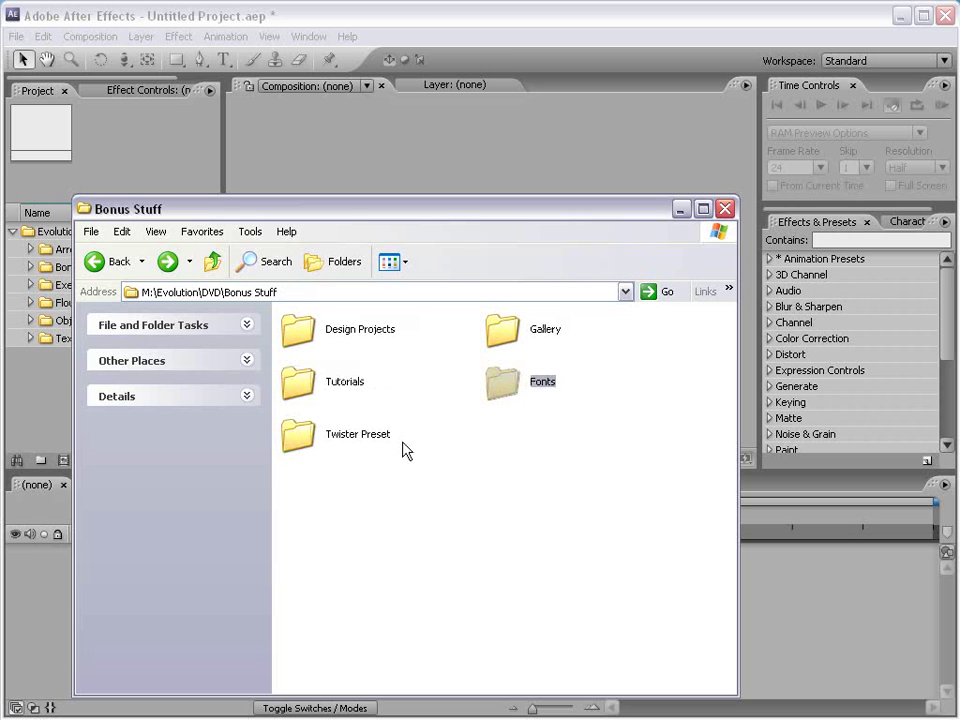
click(350, 384)
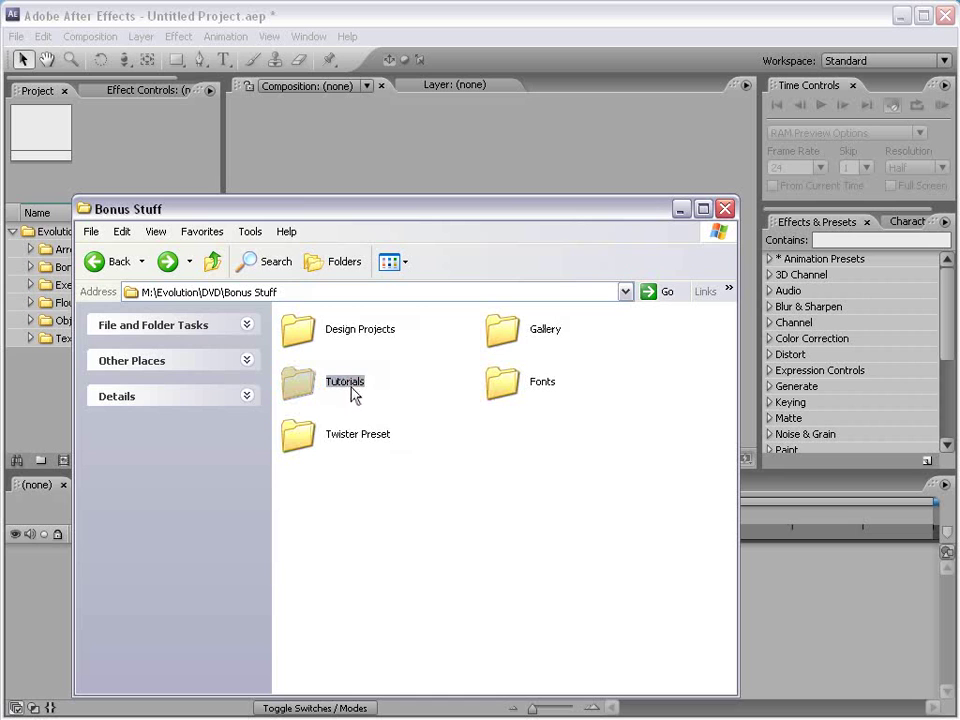
click(357, 477)
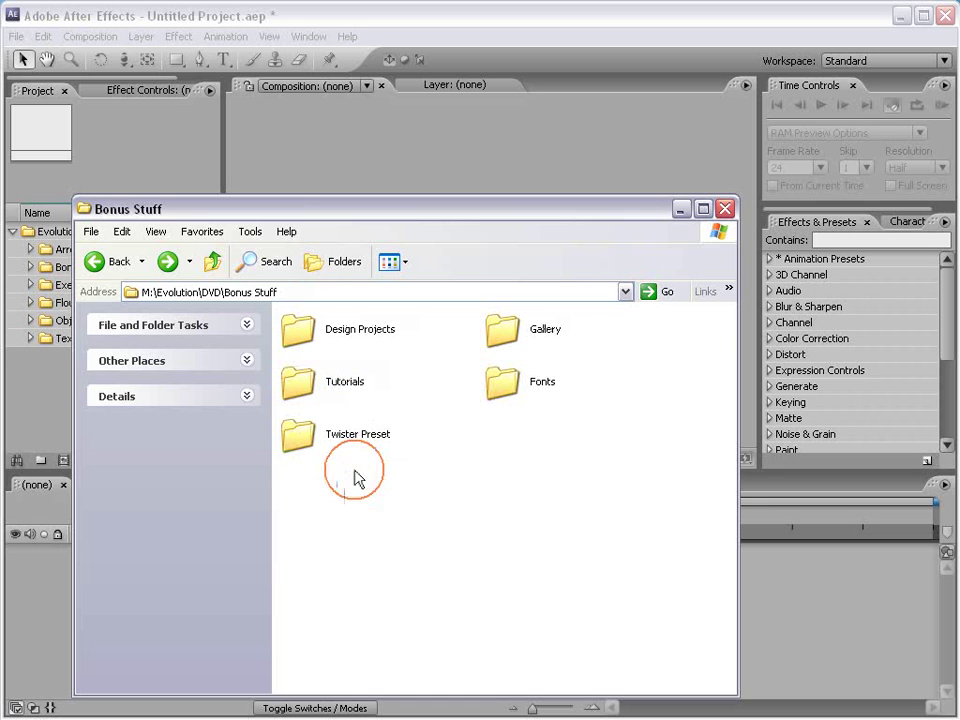
Open the Twister Preset folder, point out its Installation document and return to Bonus Stuff
click(317, 446)
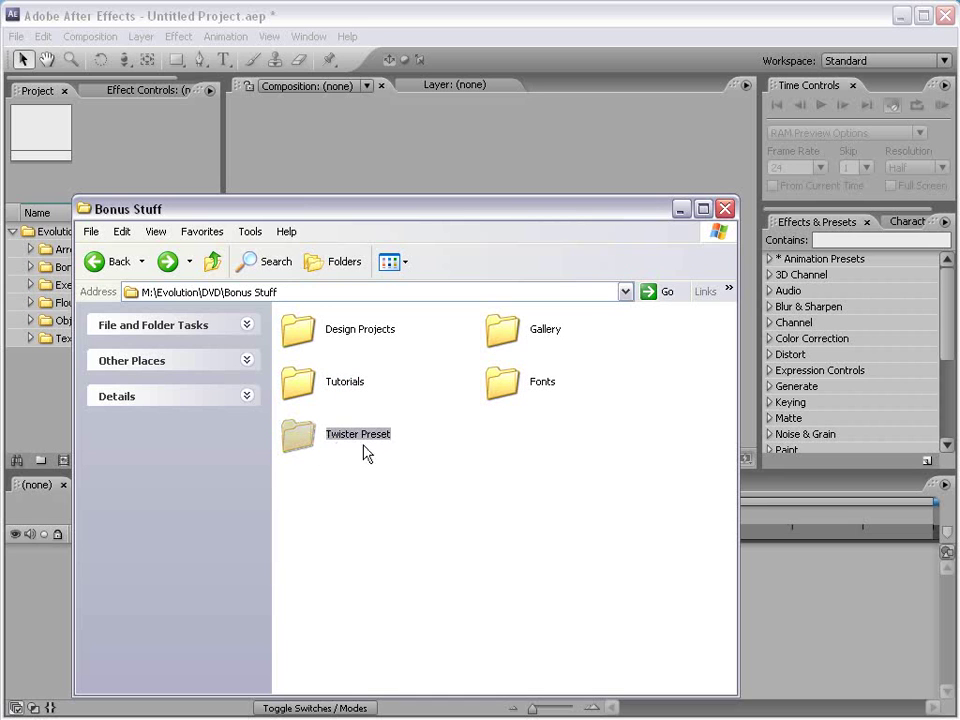
double_click(361, 440)
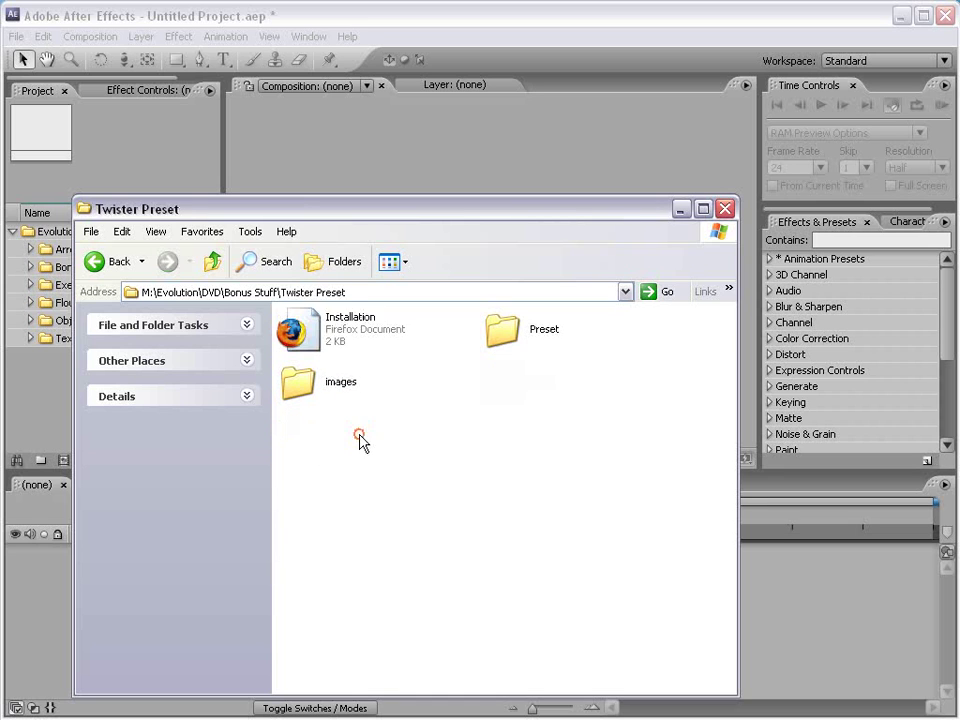
click(292, 330)
click(483, 386)
key(alt+Left)
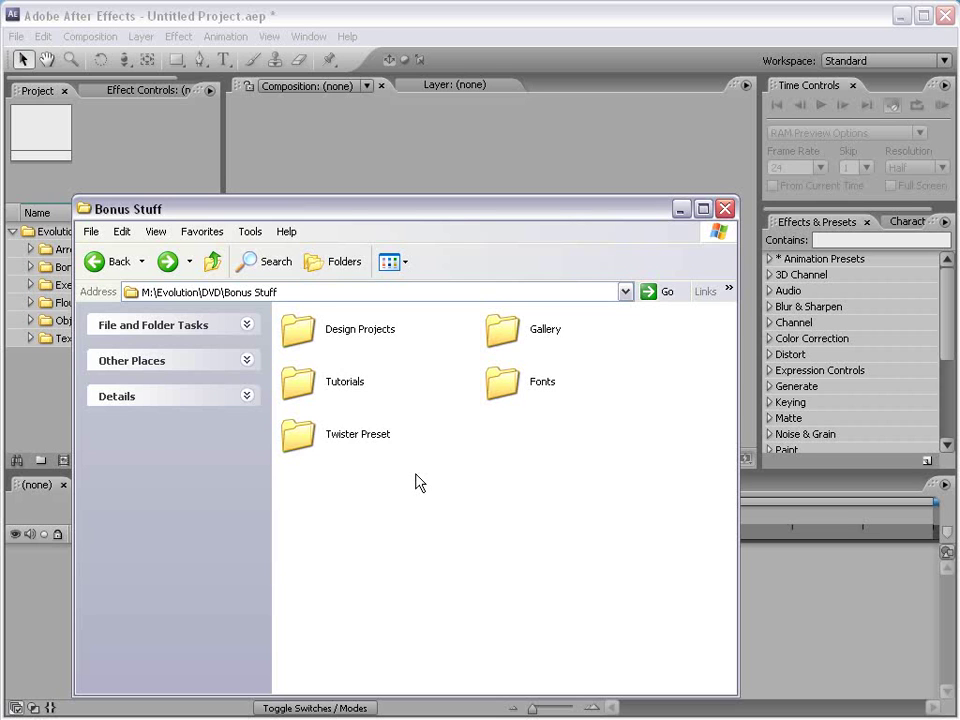
Switch to After Effects and create a new composition using the NTSC DV preset
click(240, 17)
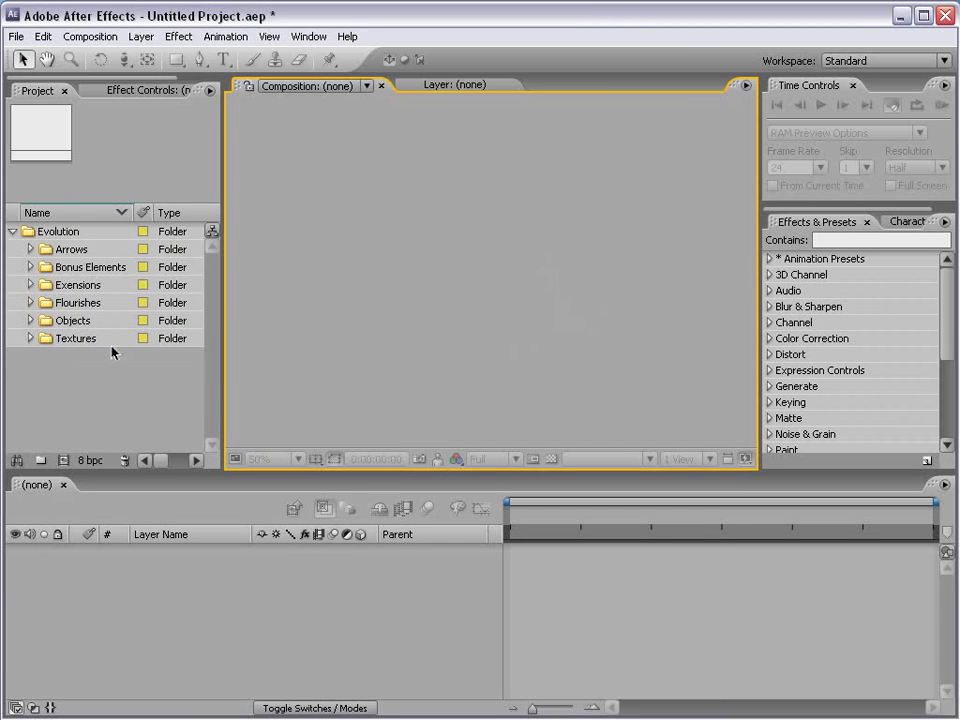
click(90, 36)
click(95, 57)
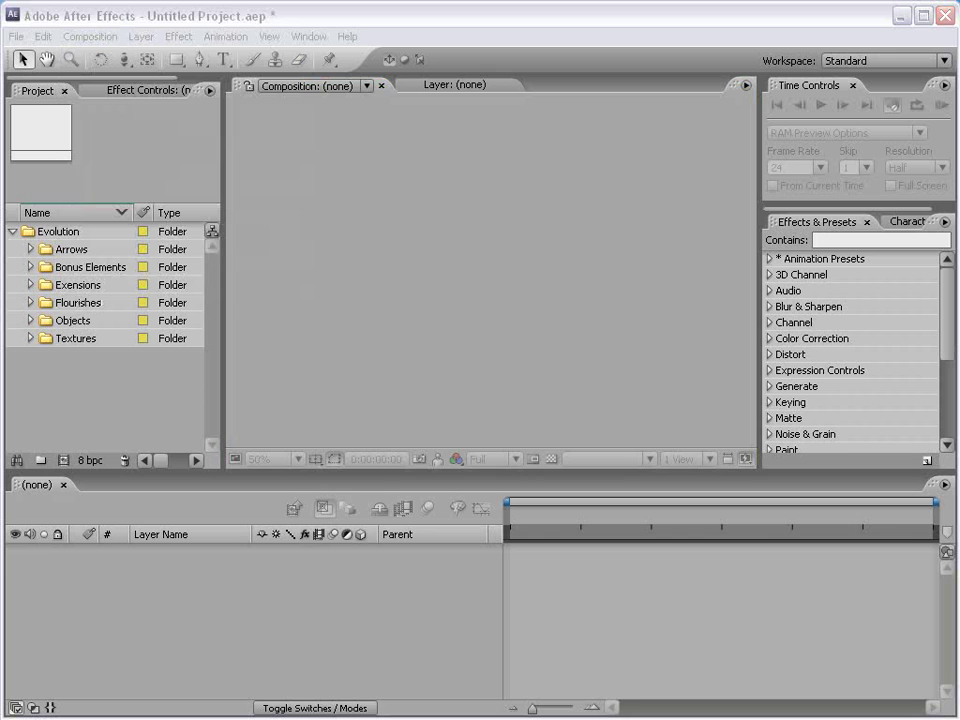
click(405, 278)
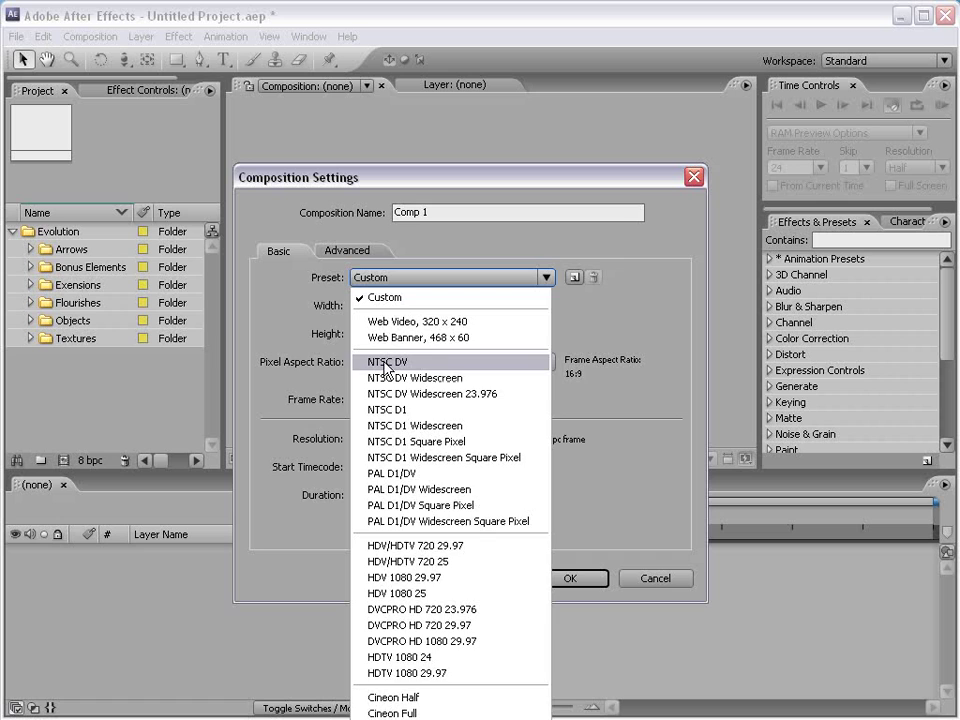
click(448, 364)
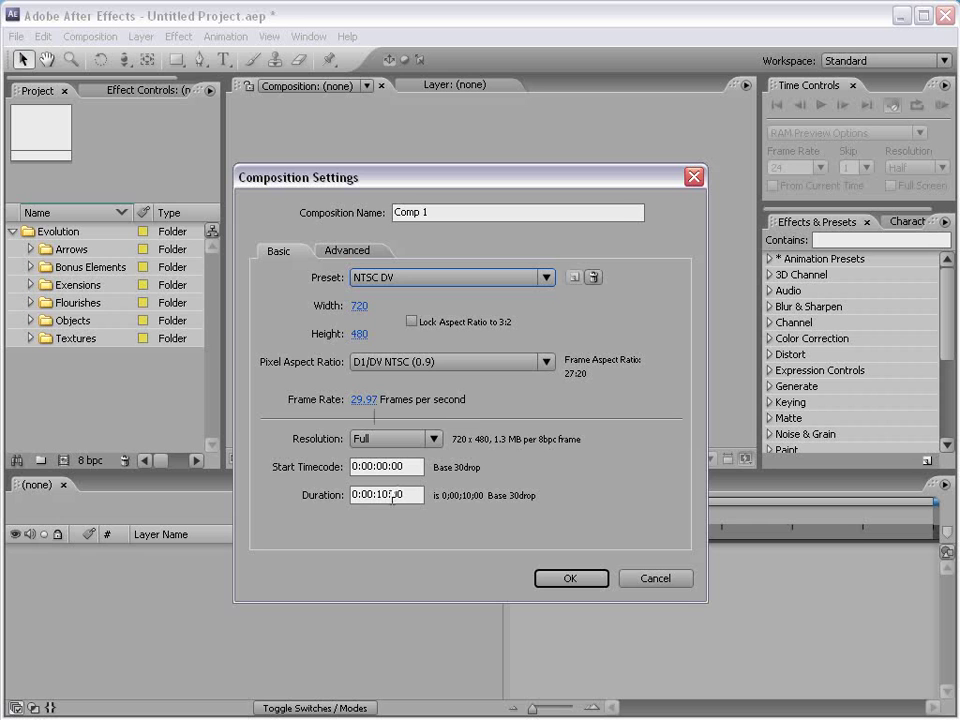
click(590, 580)
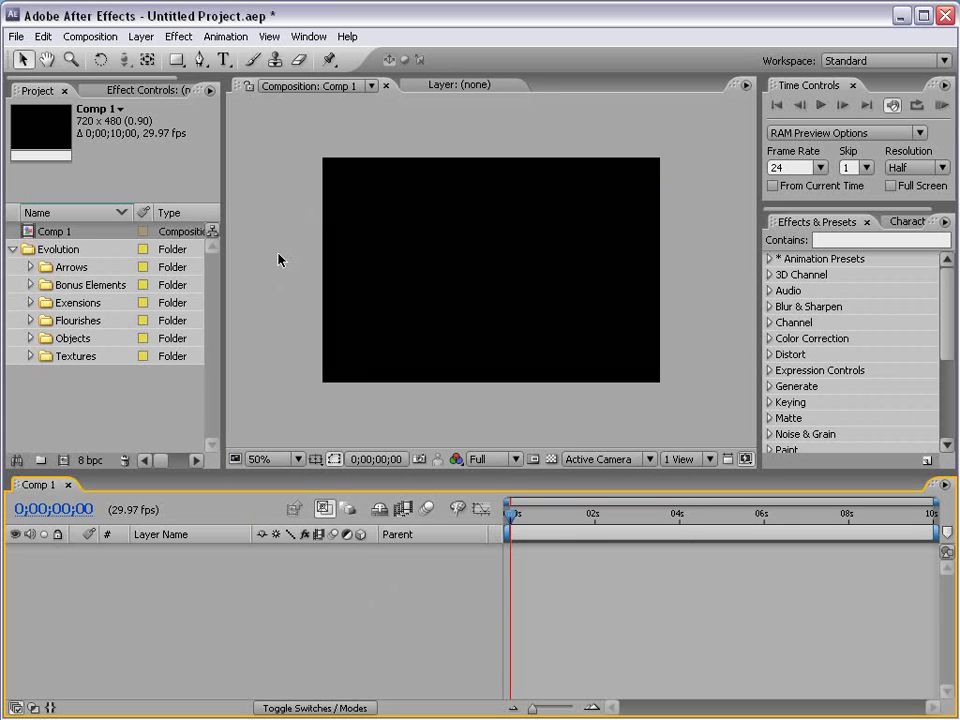
Add Flourish_13.mov from the Flourishes folder to the composition and scrub the time to 0;00;02;16
click(30, 321)
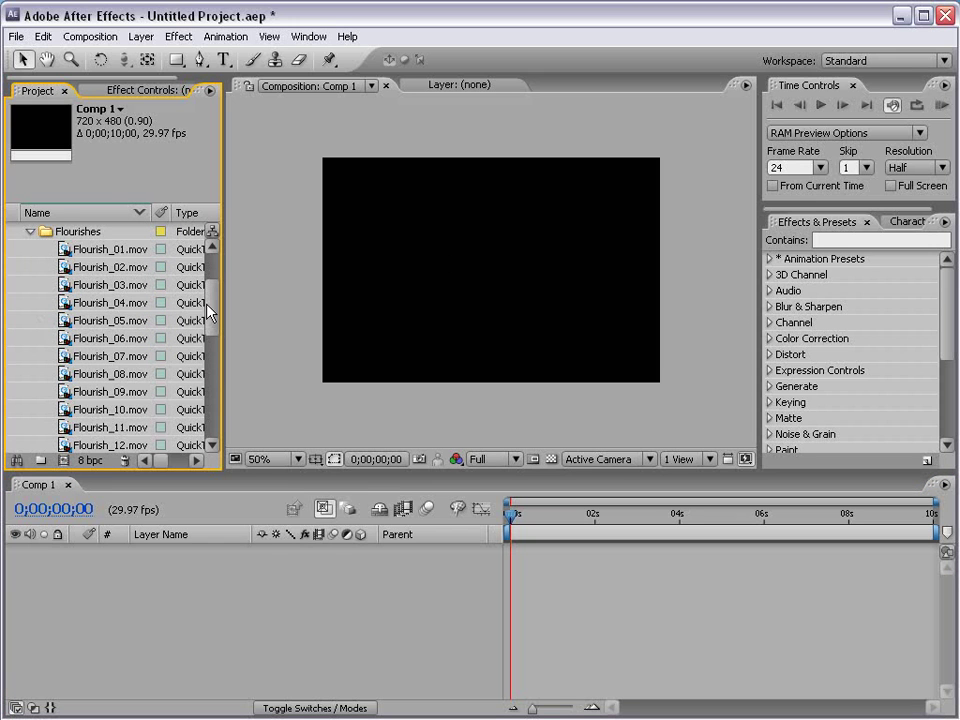
scroll(212, 328, down, 1)
drag(90, 393, 470, 282)
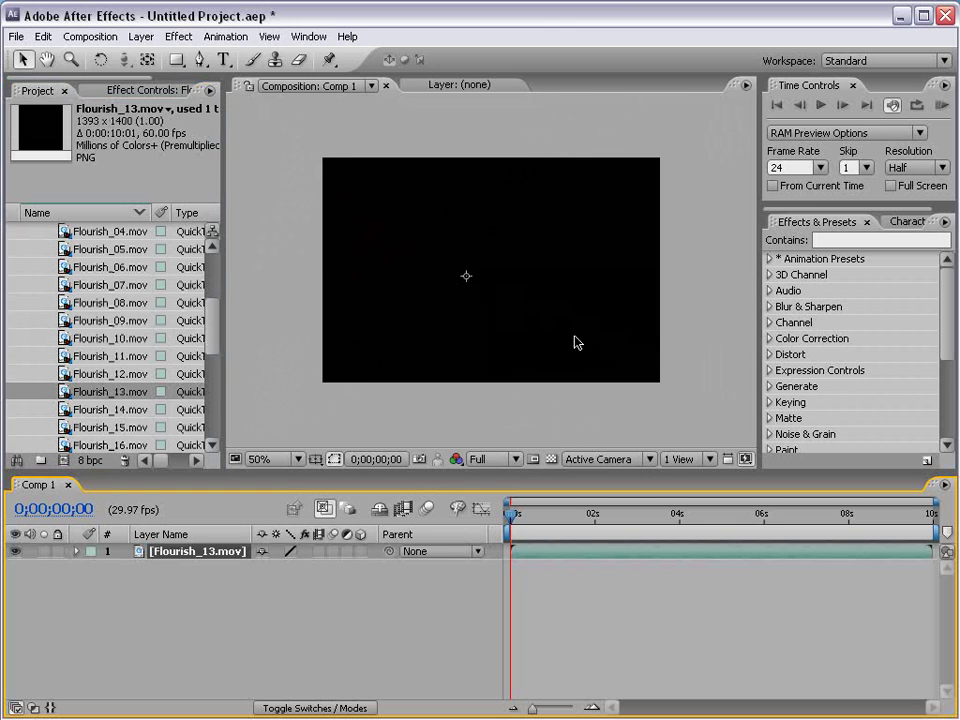
drag(534, 525, 617, 527)
scroll(507, 358, down, 1)
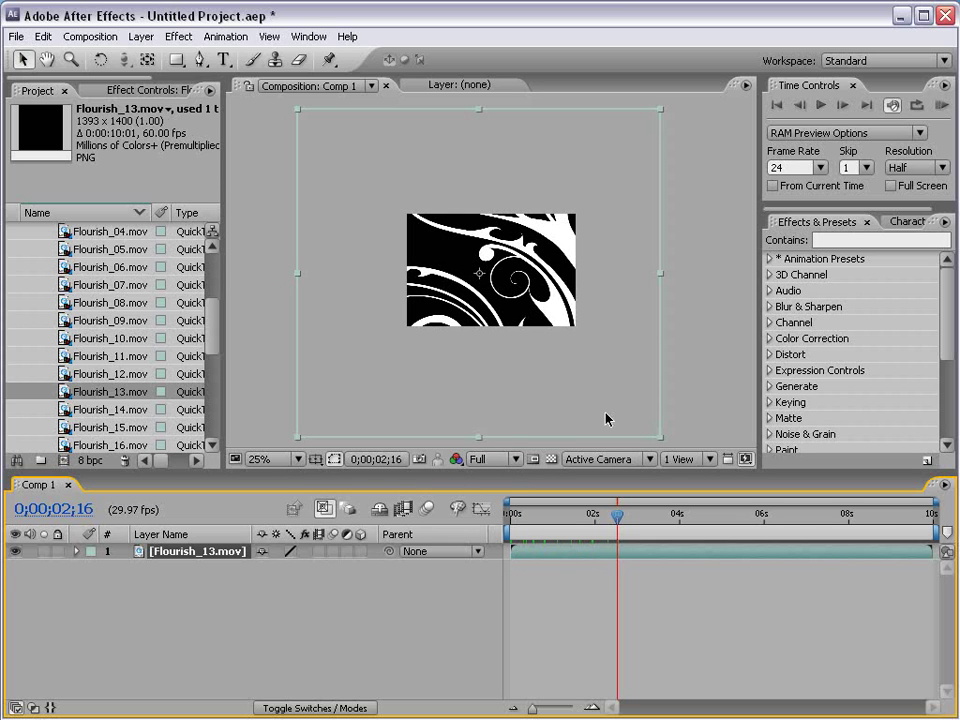
Scale the Flourish_13.mov layer down to about 28.2% so the whole flourish fits inside the frame
key(s)
key(s)
click(196, 555)
key(s)
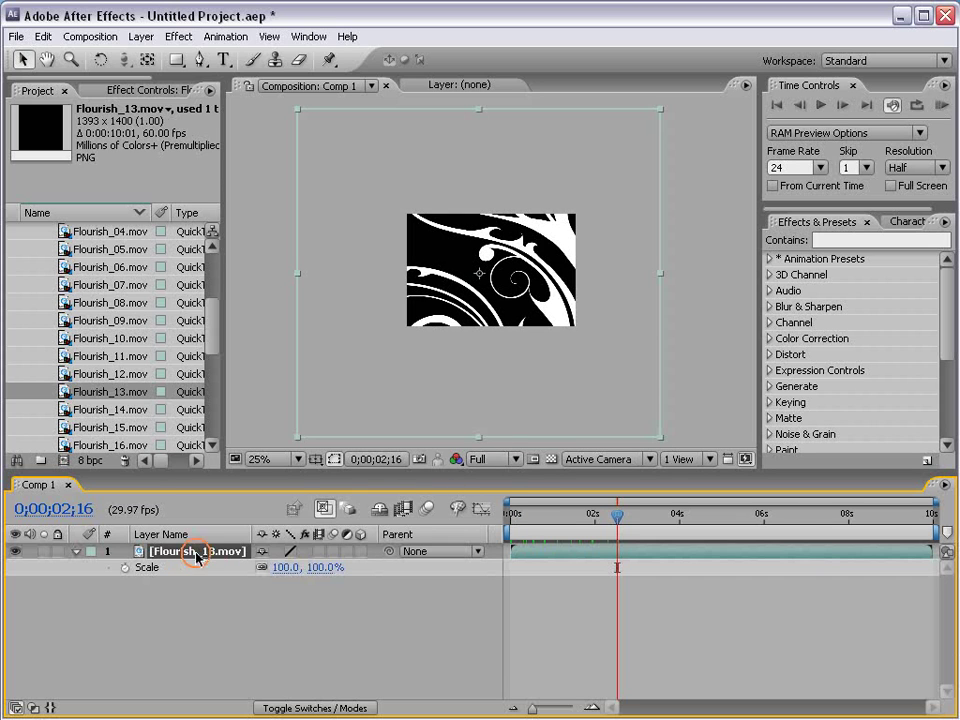
drag(317, 568, 256, 568)
drag(577, 361, 521, 347)
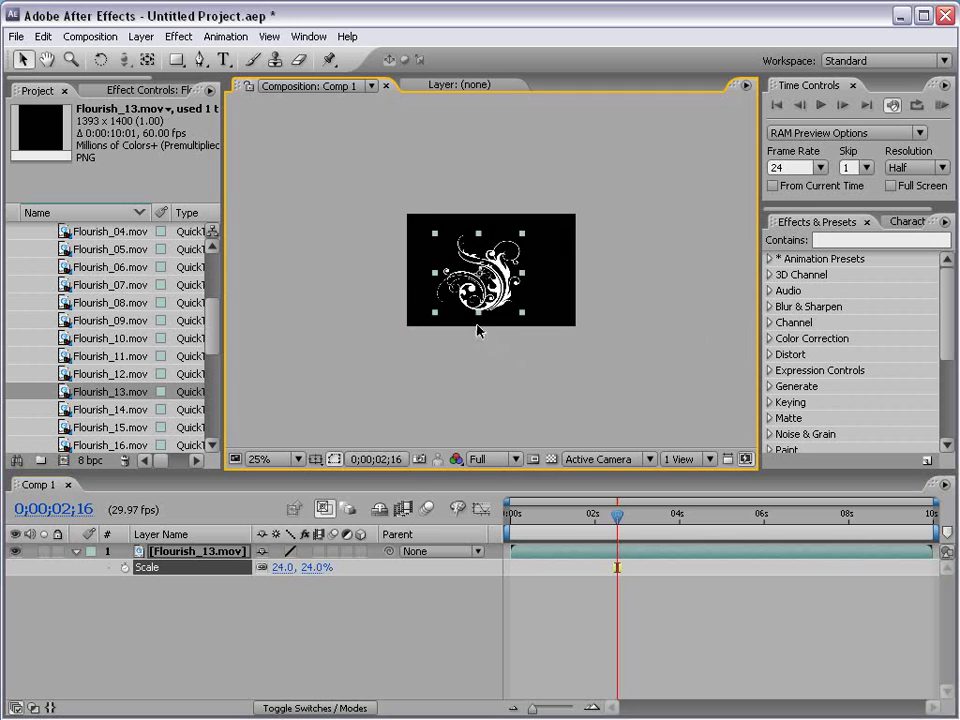
key(period)
key(period)
key(period)
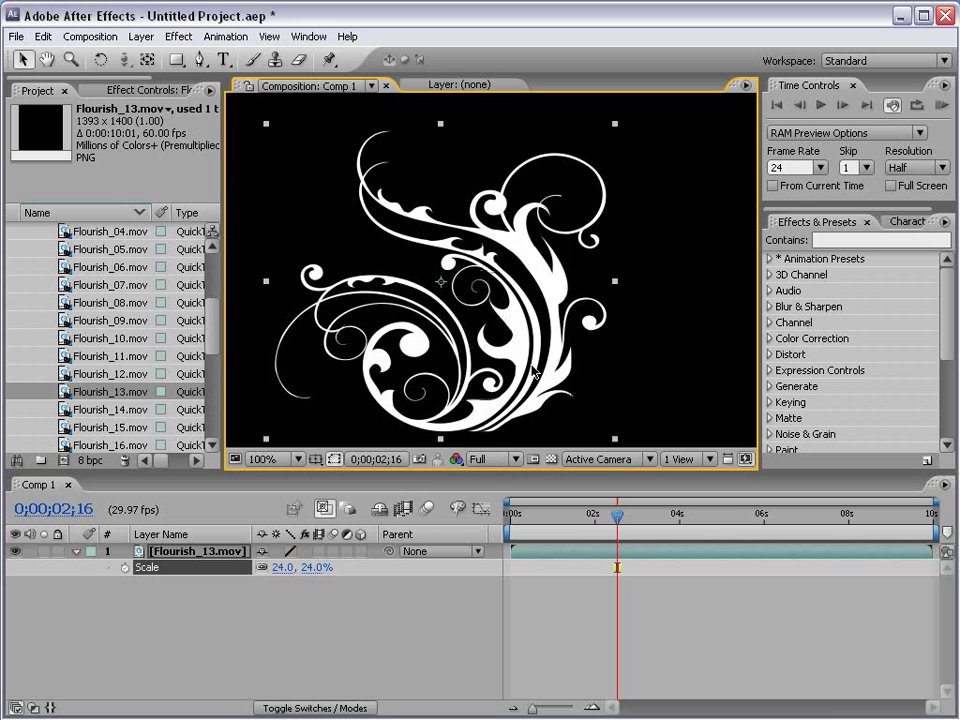
key(comma)
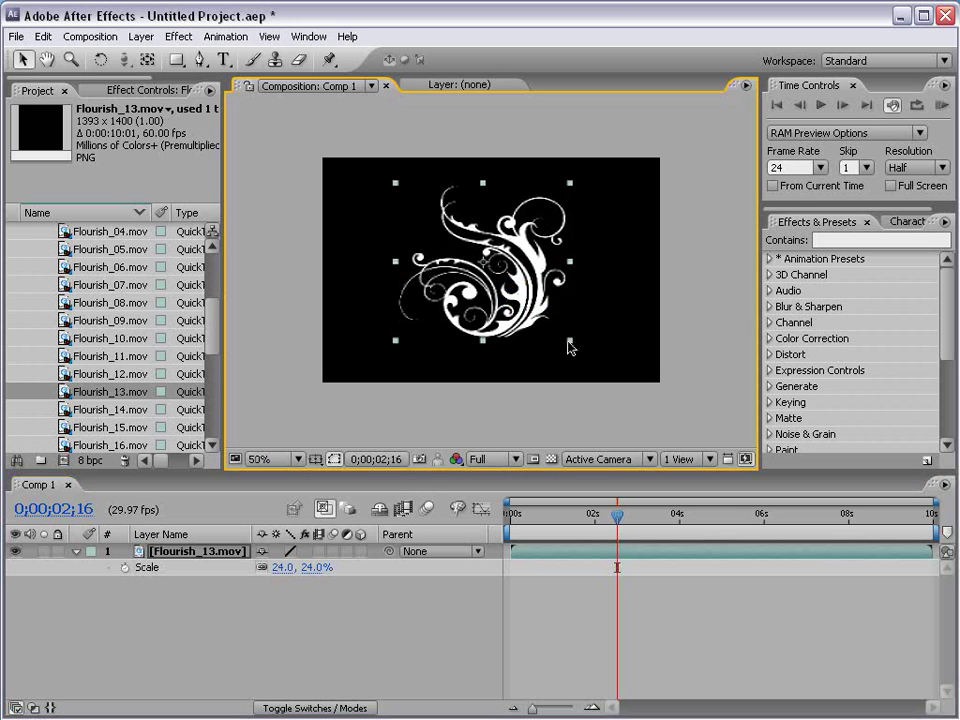
drag(572, 343, 589, 369)
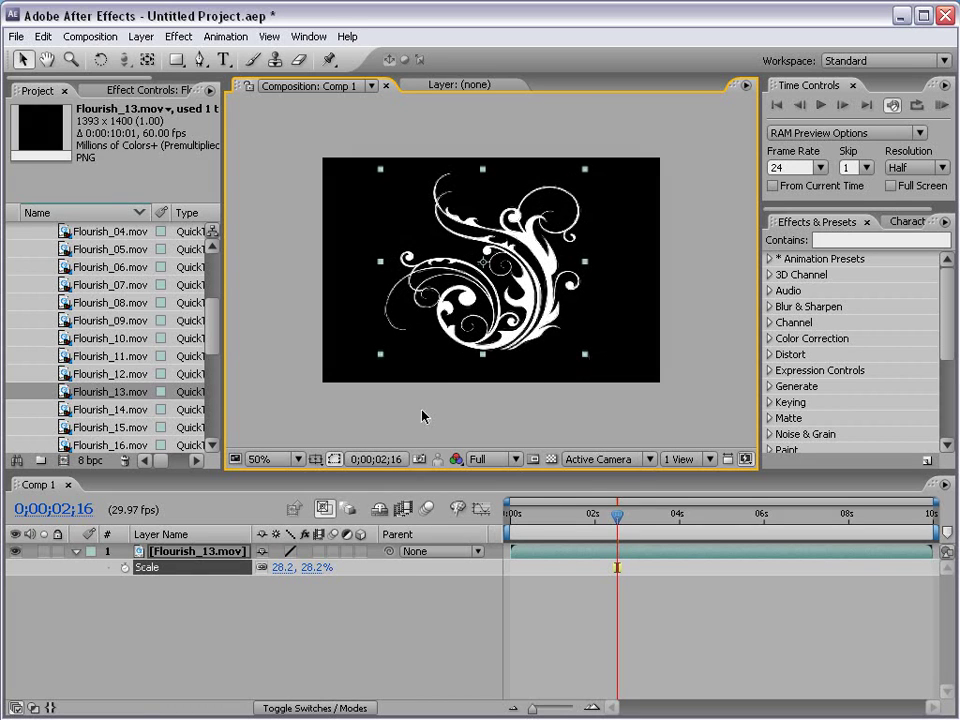
Preview the flourish animation in RAM, set the preview frame rate to 30 and skip to 0, and preview it again
click(940, 107)
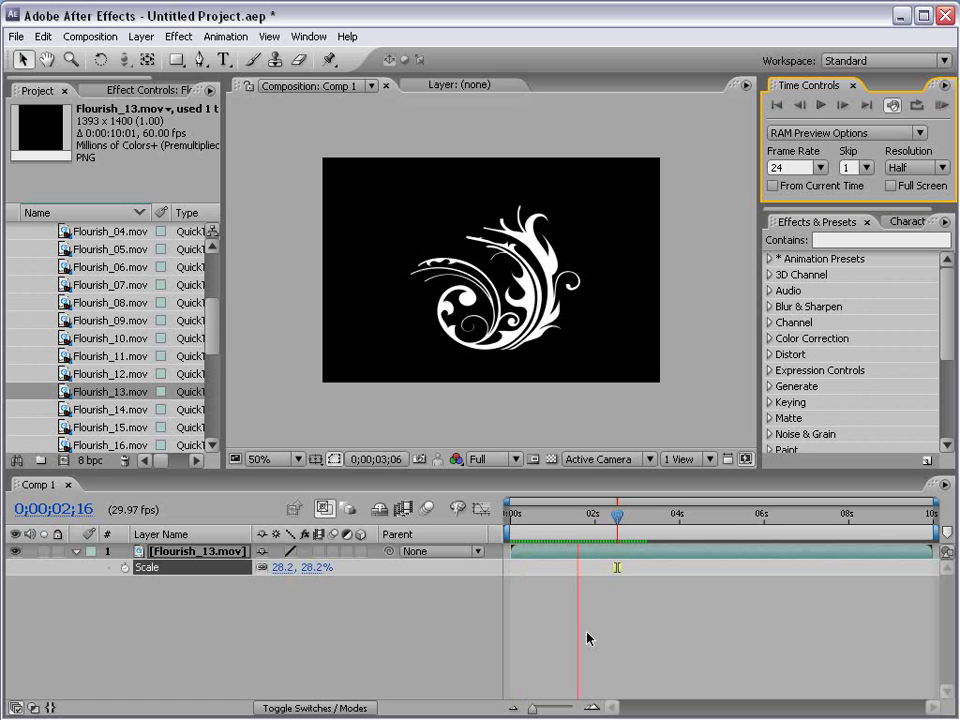
click(681, 626)
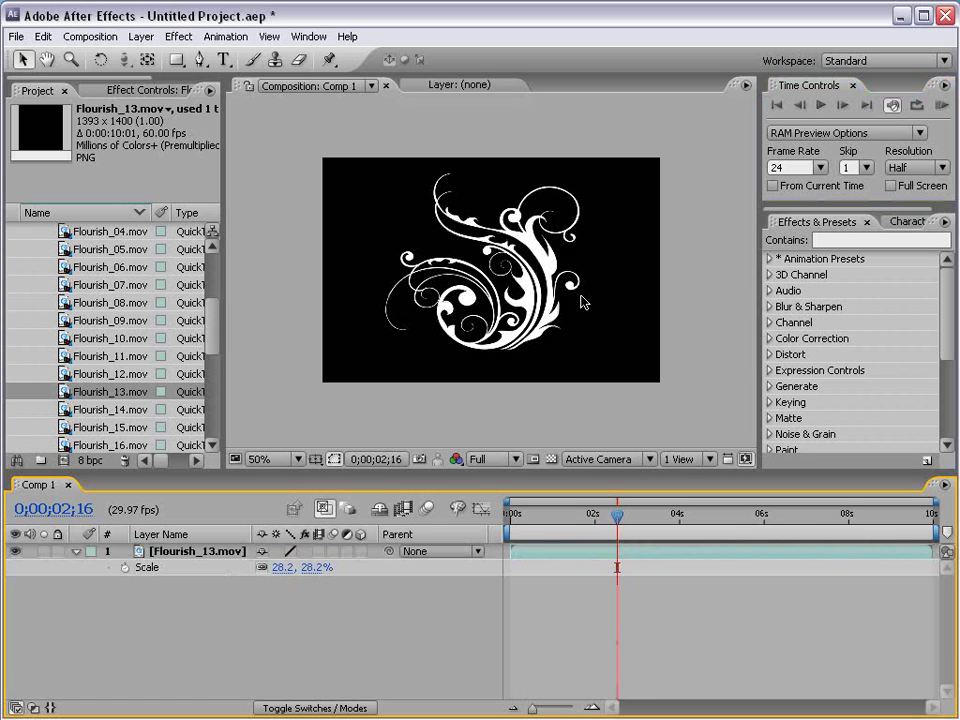
click(774, 168)
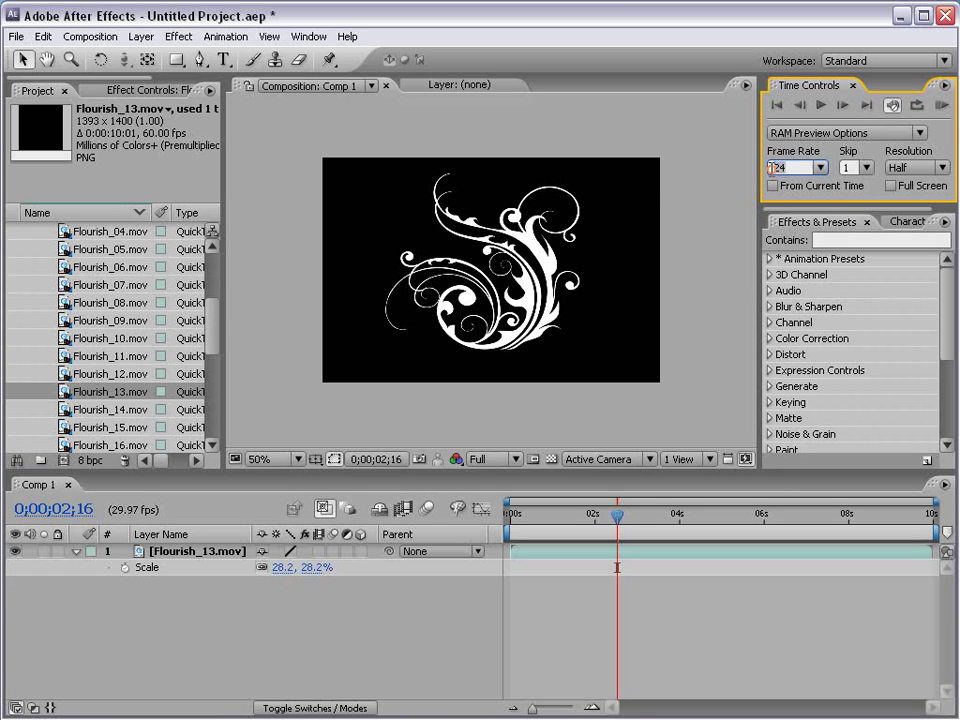
text(30)
click(846, 168)
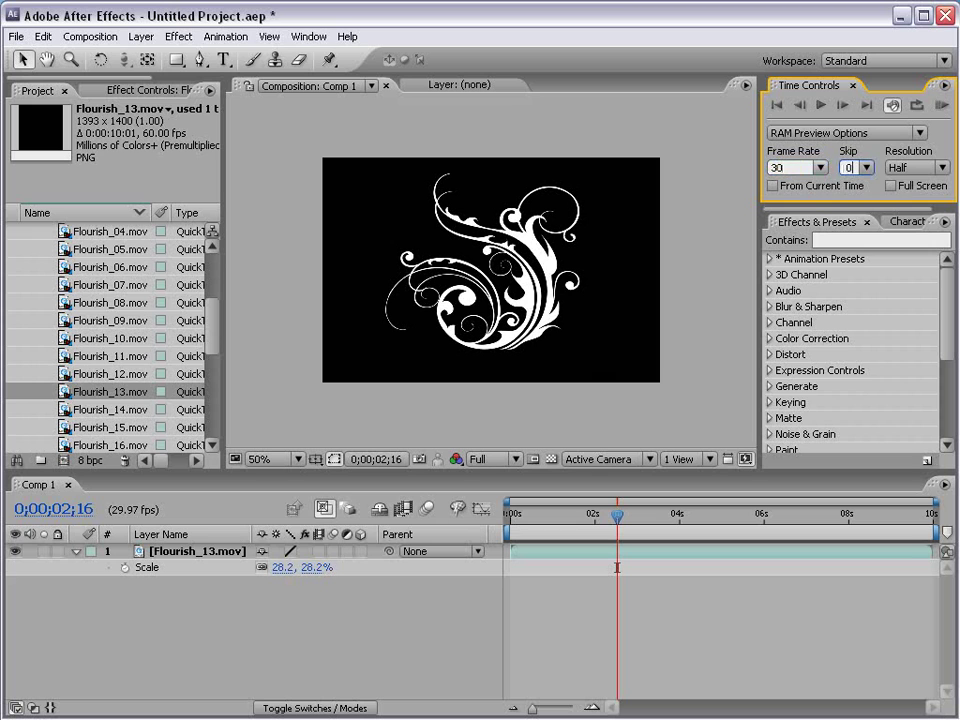
text(0)
click(665, 553)
key(KP_0)
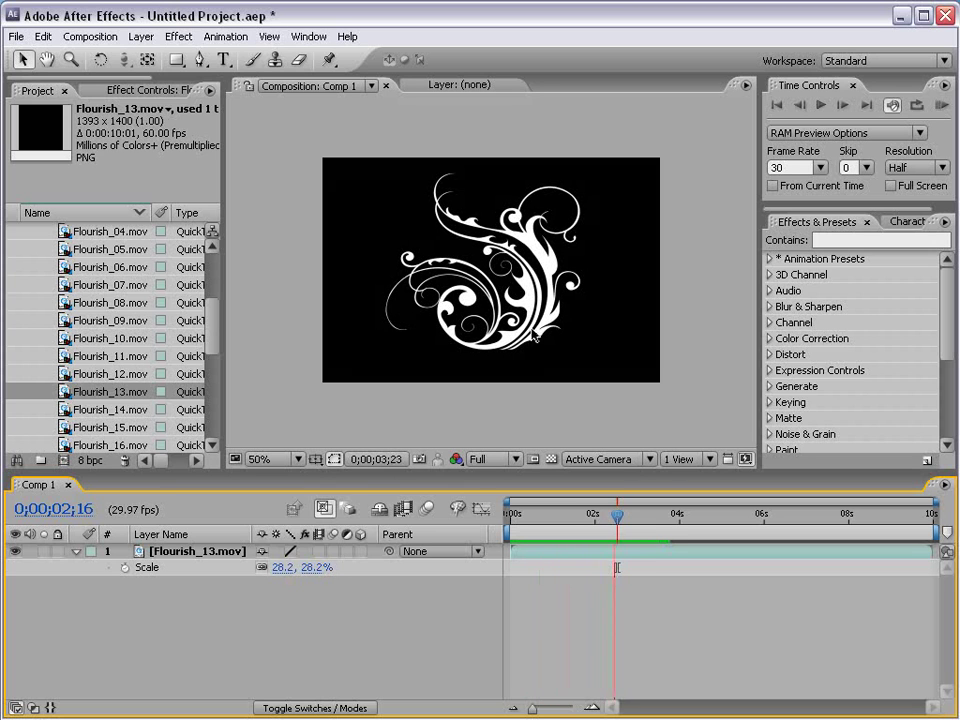
Stop the preview and step the current time back to 0;00;02;14
click(604, 528)
key(Page_Up)
key(Page_Up)
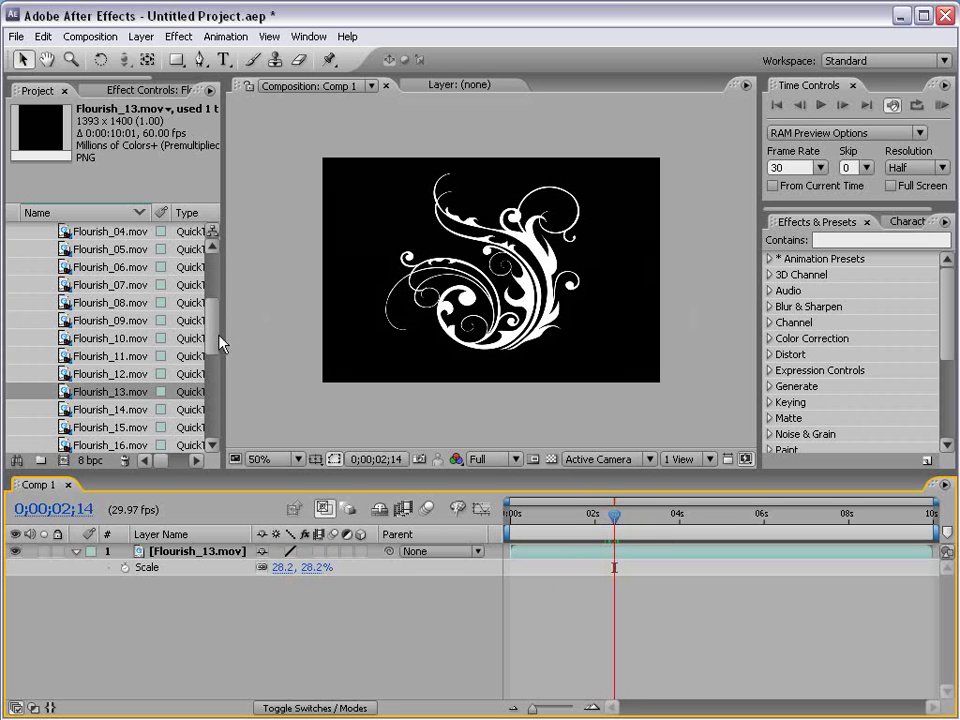
Collapse the Flourishes folder and expand the Color folder inside Textures
drag(222, 344, 224, 295)
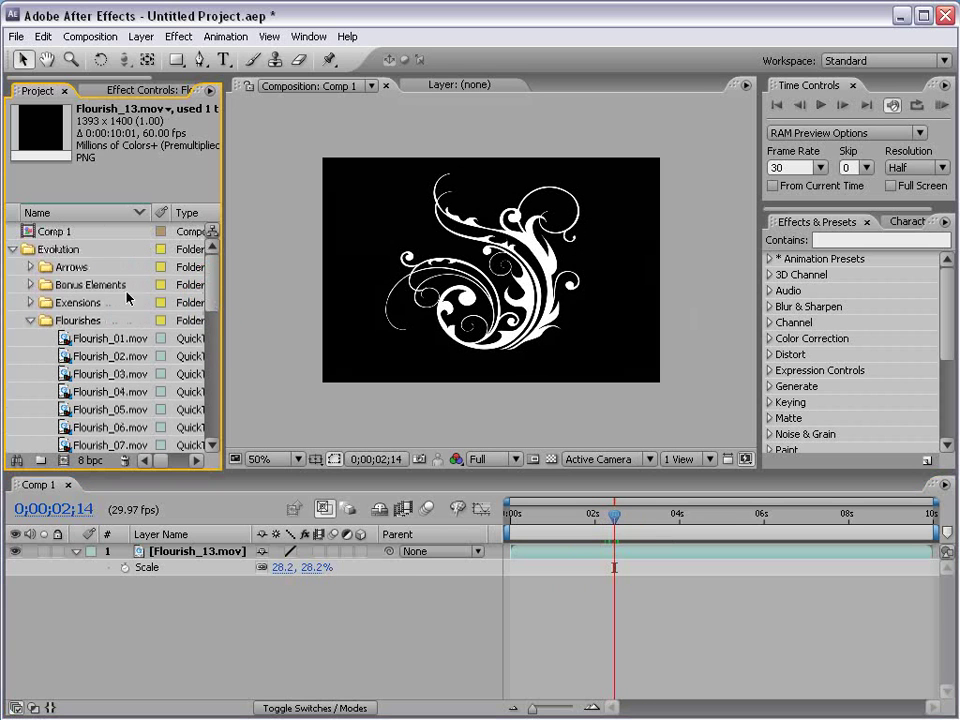
click(31, 321)
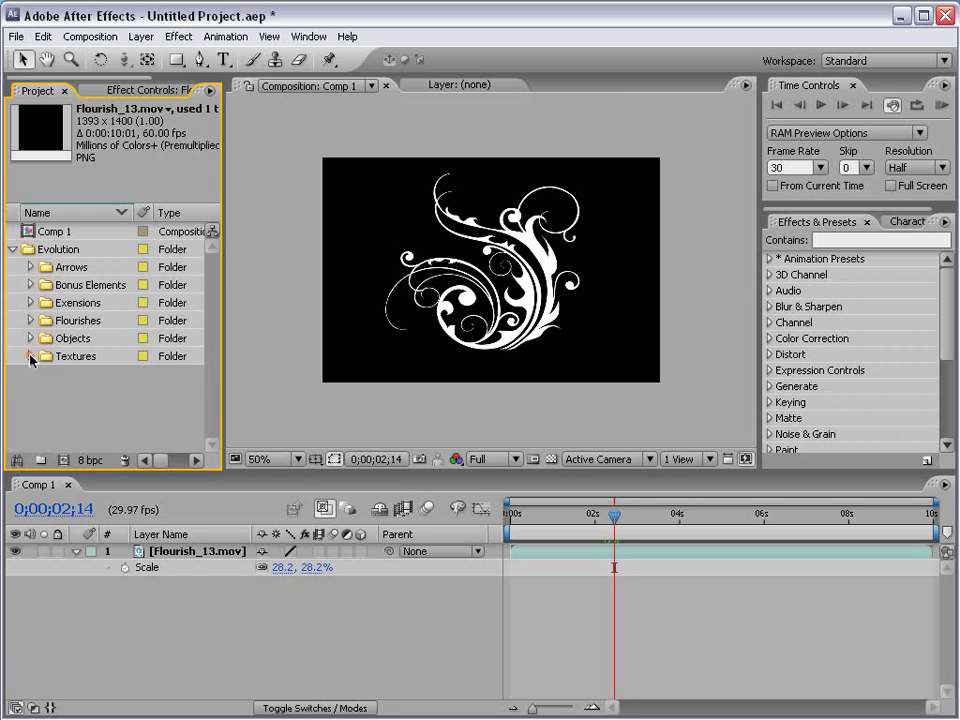
click(29, 357)
click(48, 374)
scroll(214, 300, down, 3)
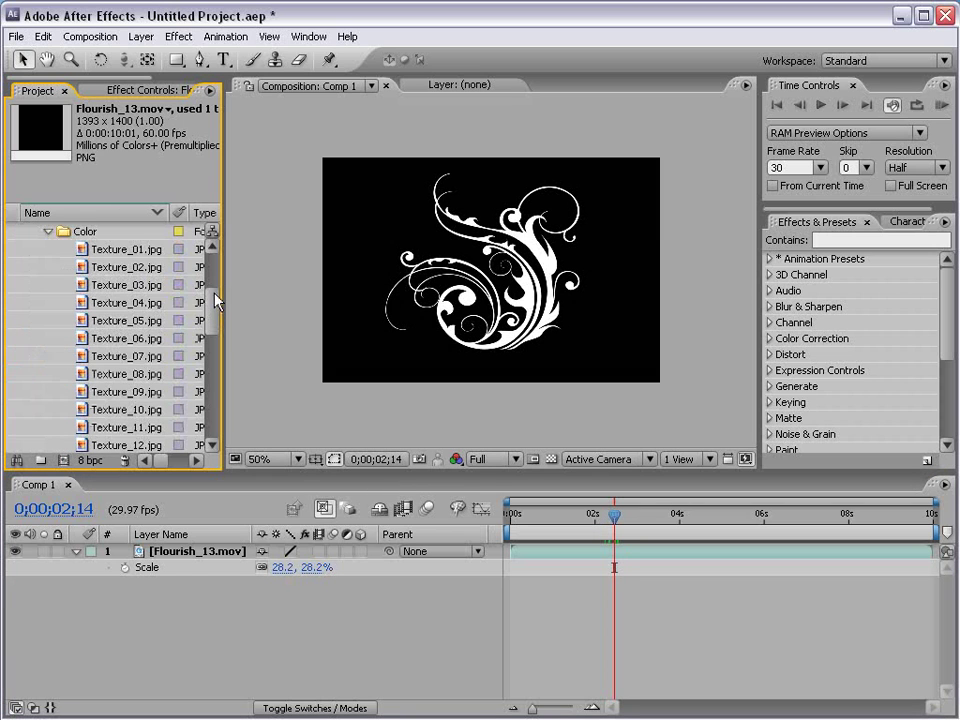
Look through several color texture images and place Texture_13.jpg beneath the flourish layer in the composition
click(125, 357)
click(133, 392)
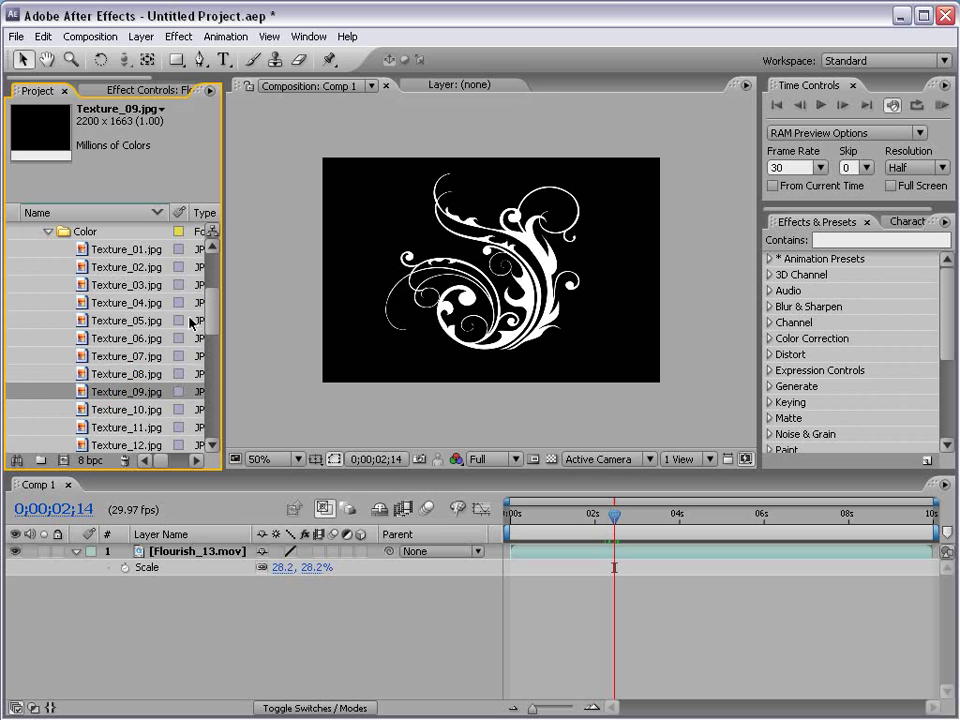
scroll(213, 302, down, 2)
click(143, 374)
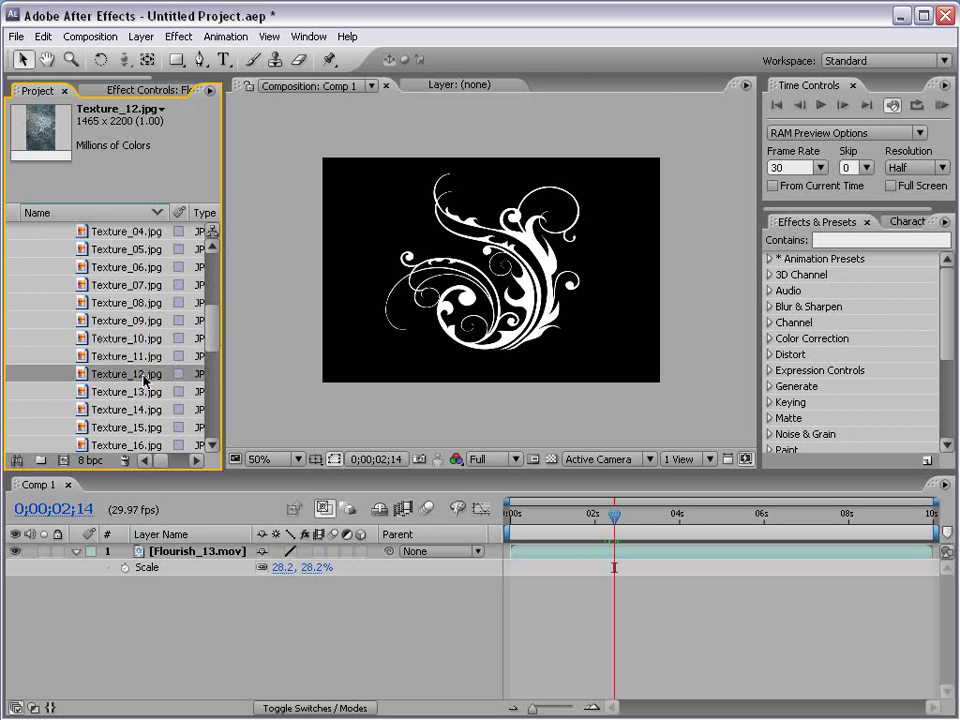
click(128, 427)
click(113, 392)
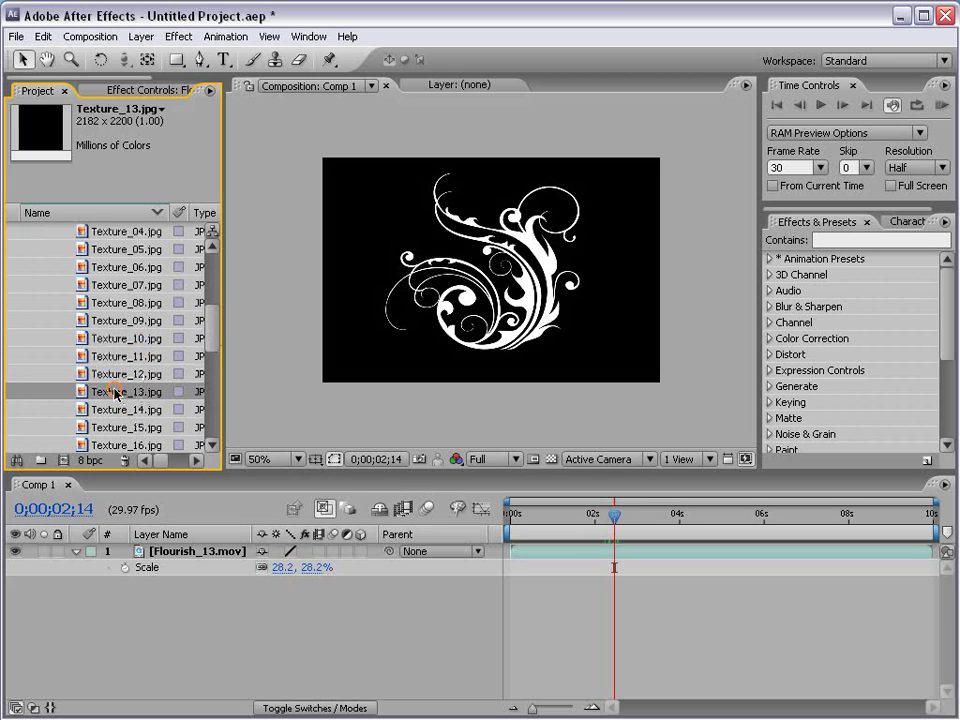
drag(108, 393, 507, 595)
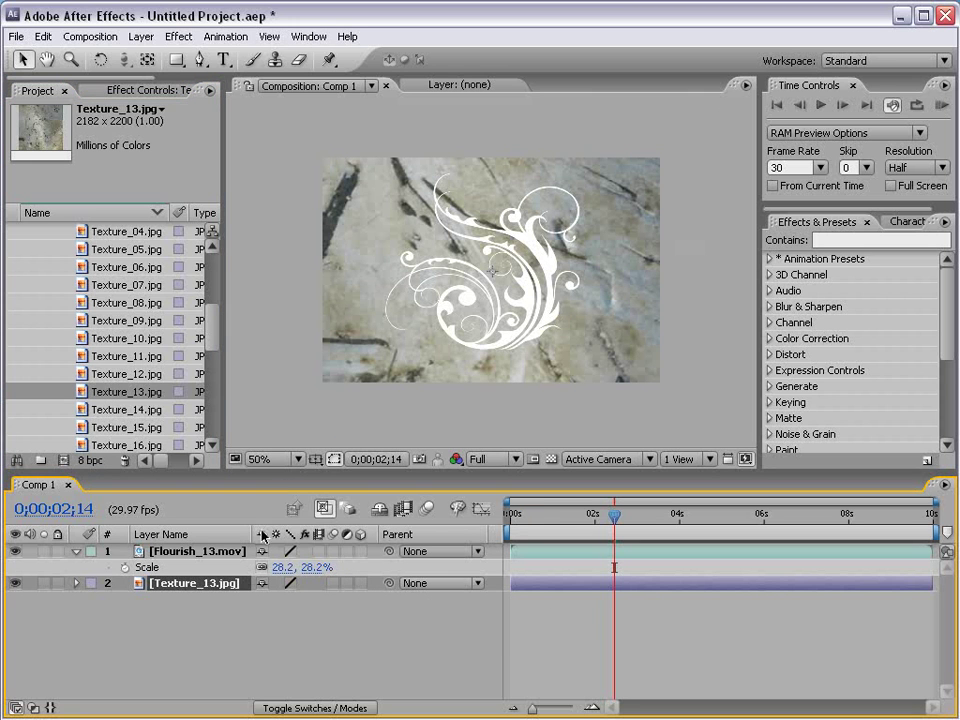
Inspect the flourish over the texture up close and apply the Generate Fill effect to the Flourish_13.mov layer
scroll(520, 280, up, 2)
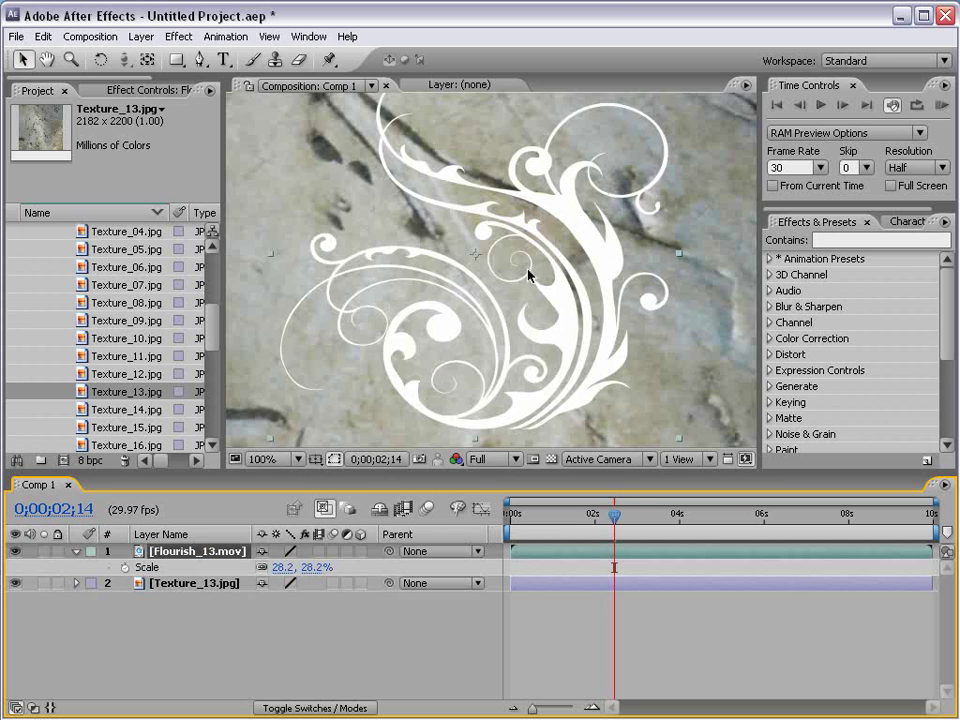
click(443, 302)
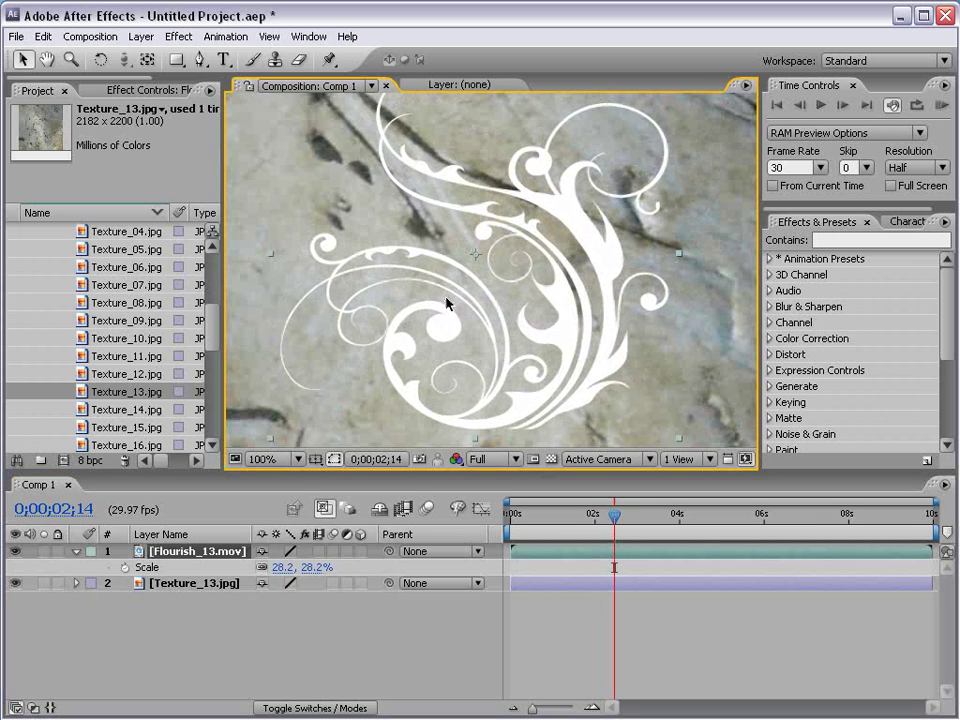
scroll(446, 303, down, 2)
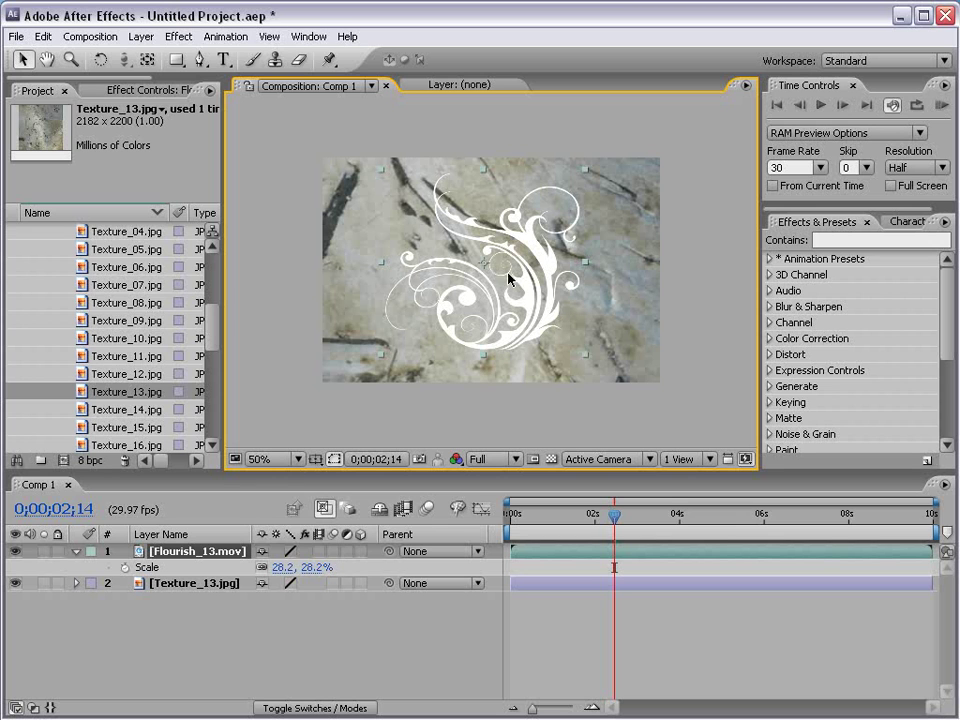
click(228, 559)
click(228, 556)
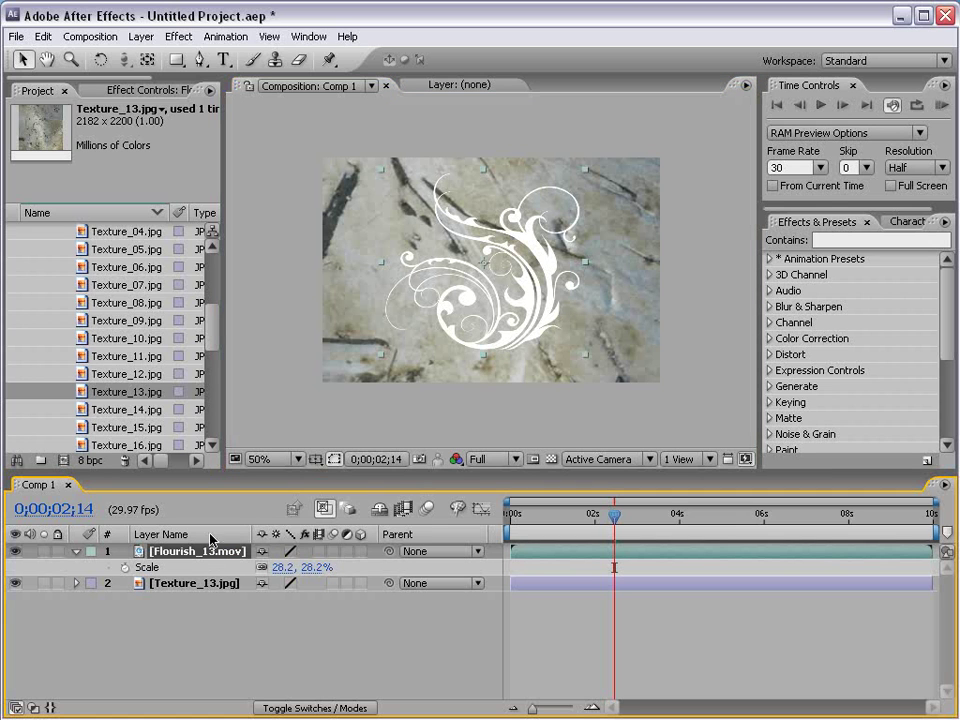
click(174, 37)
mouse_move(252, 226)
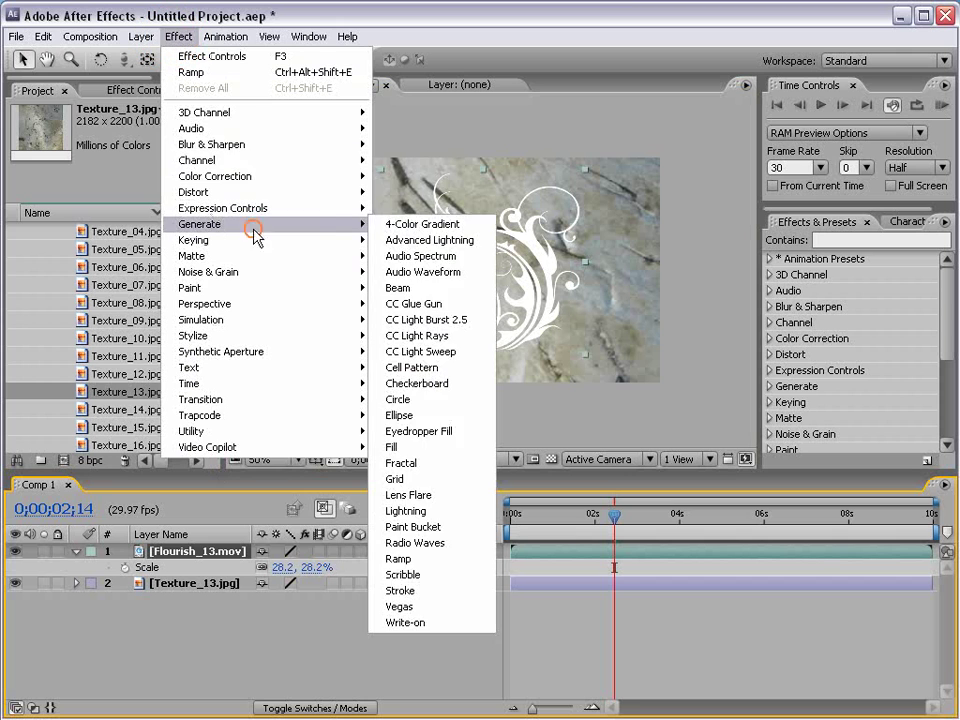
click(399, 448)
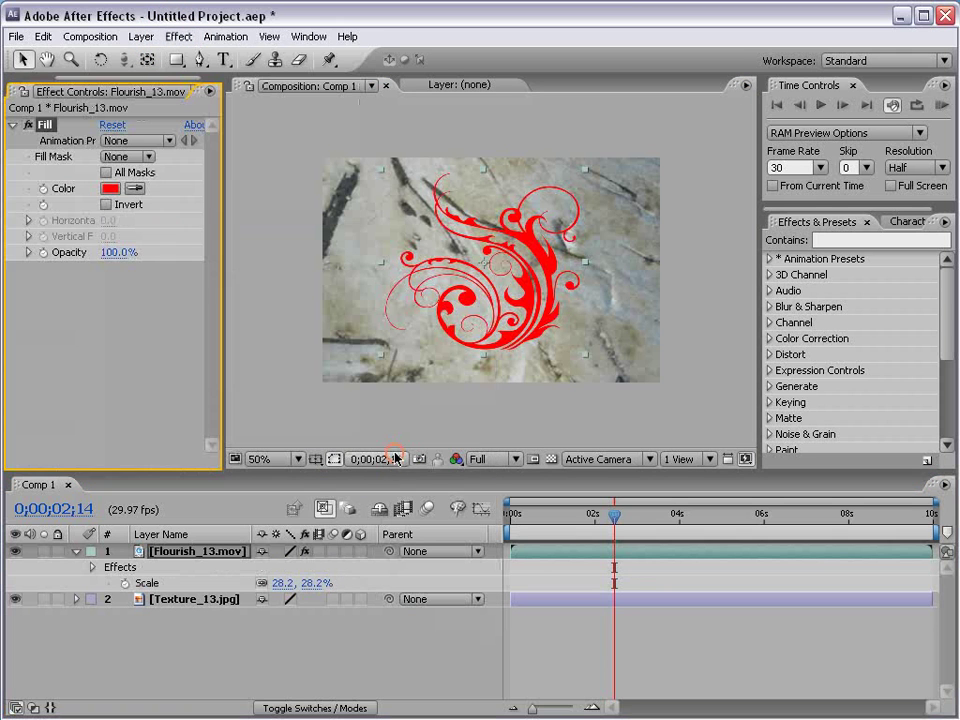
Set the Fill effect's color to black (000000) and inspect the recolored flourish at 100% magnification
click(110, 188)
drag(281, 533, 60, 664)
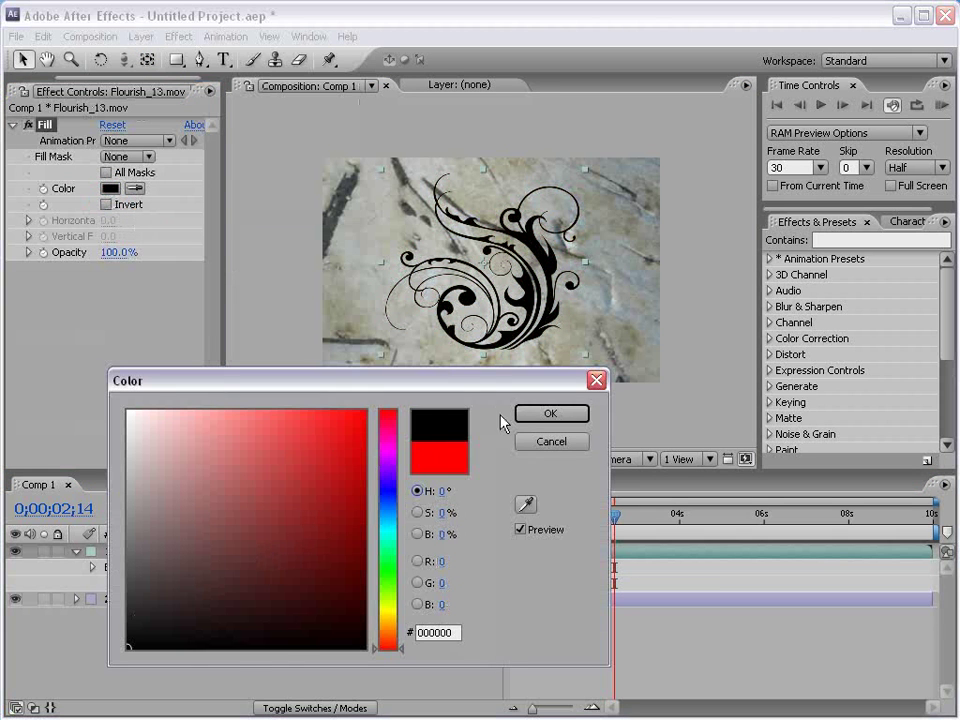
click(550, 413)
click(568, 677)
key(period)
key(period)
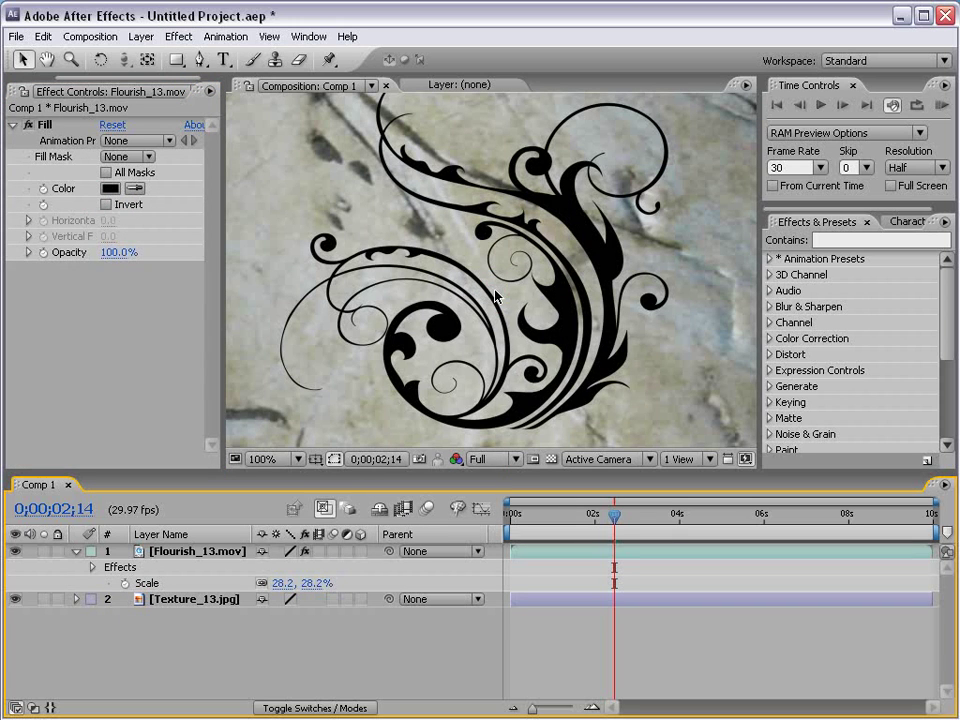
Scale down the Texture_13.jpg layer so that more of the texture fits within the composition frame
click(193, 600)
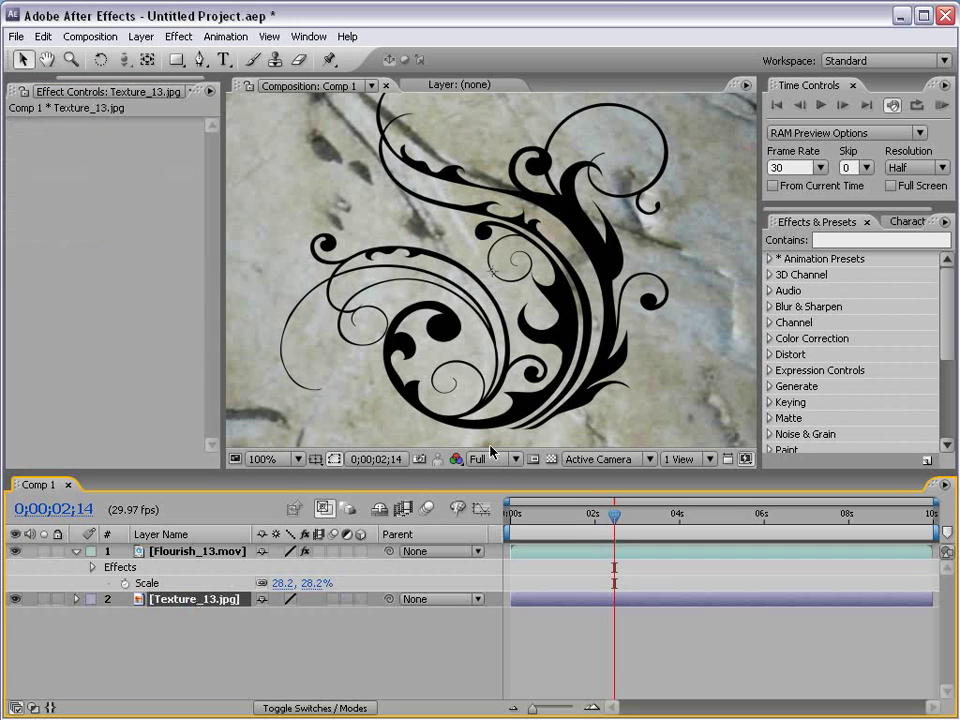
key(comma)
key(comma)
key(comma)
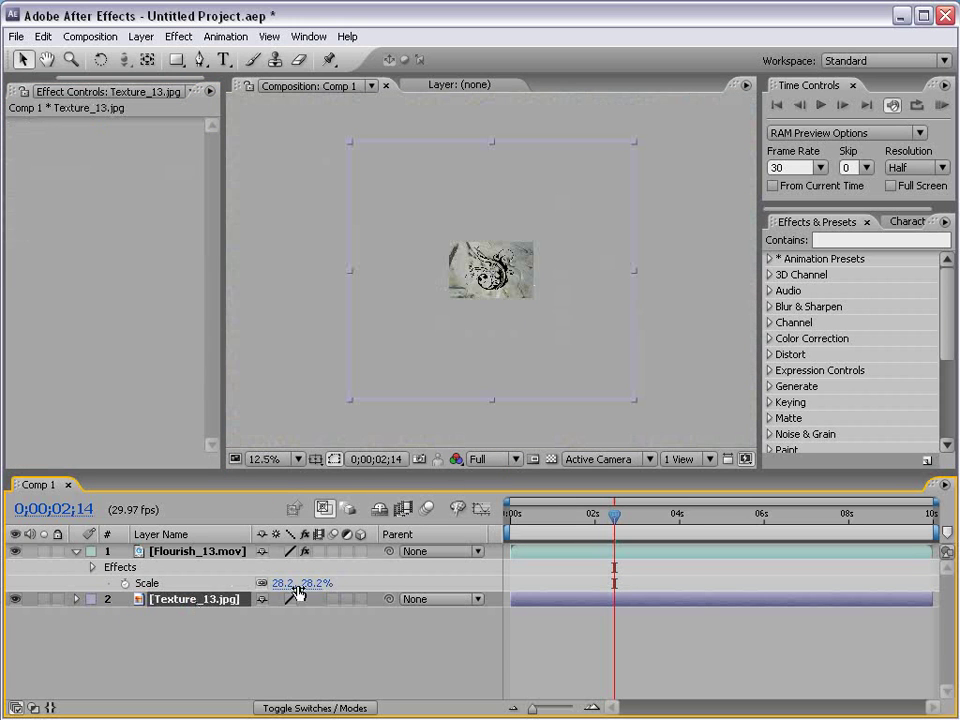
drag(636, 405, 546, 319)
key(period)
key(period)
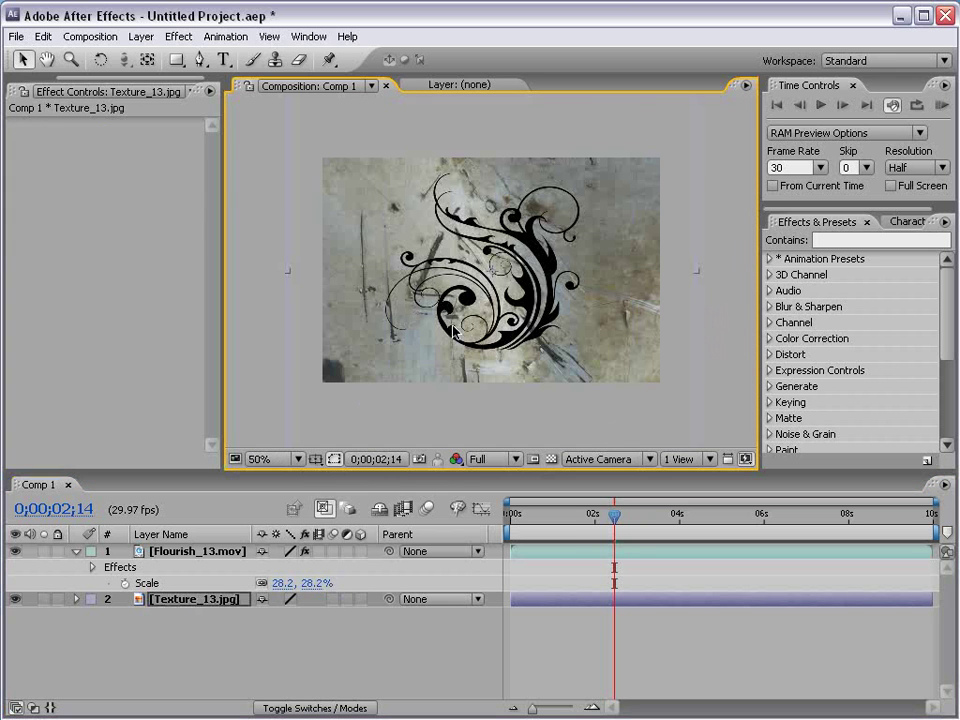
Show the layers' blending mode options and set the Flourish_13.mov layer to Darker Color, viewed at 100% magnification
click(185, 551)
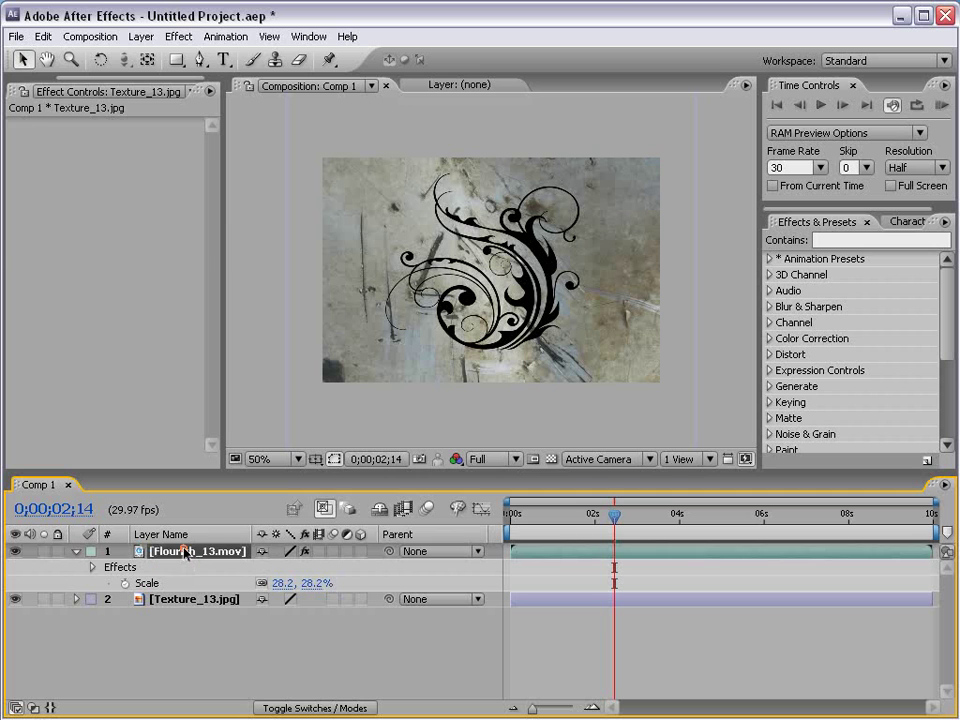
key(F4)
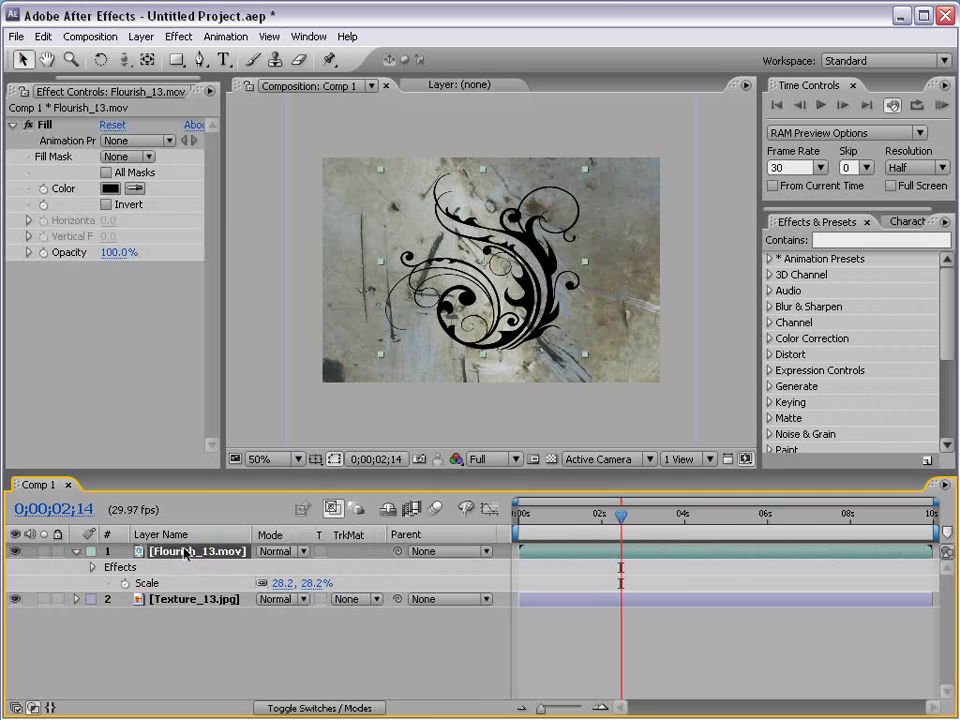
click(274, 551)
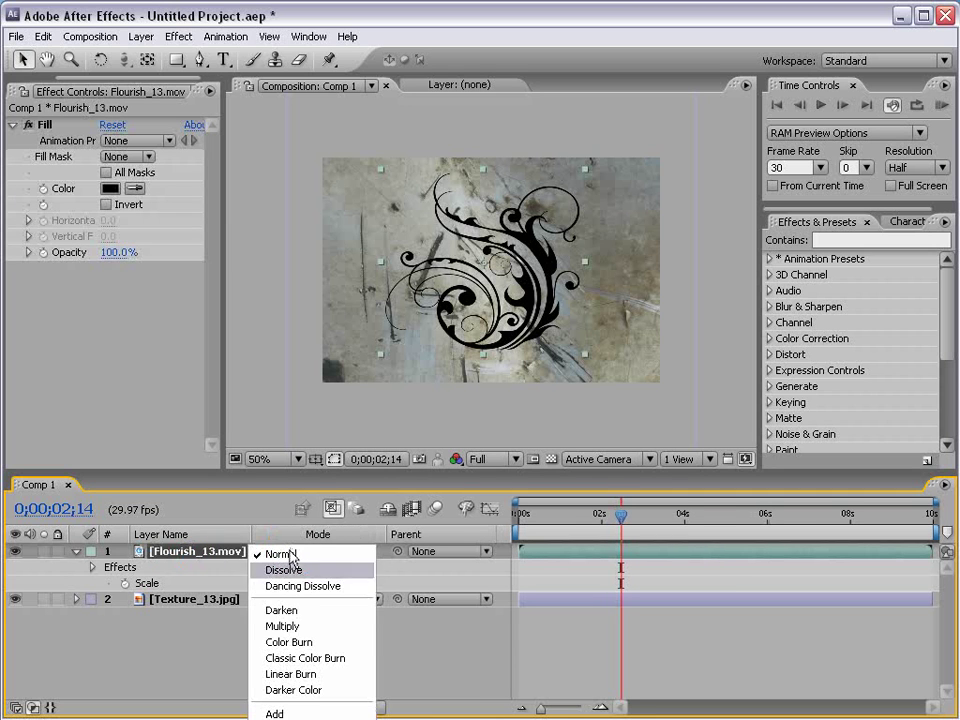
click(311, 690)
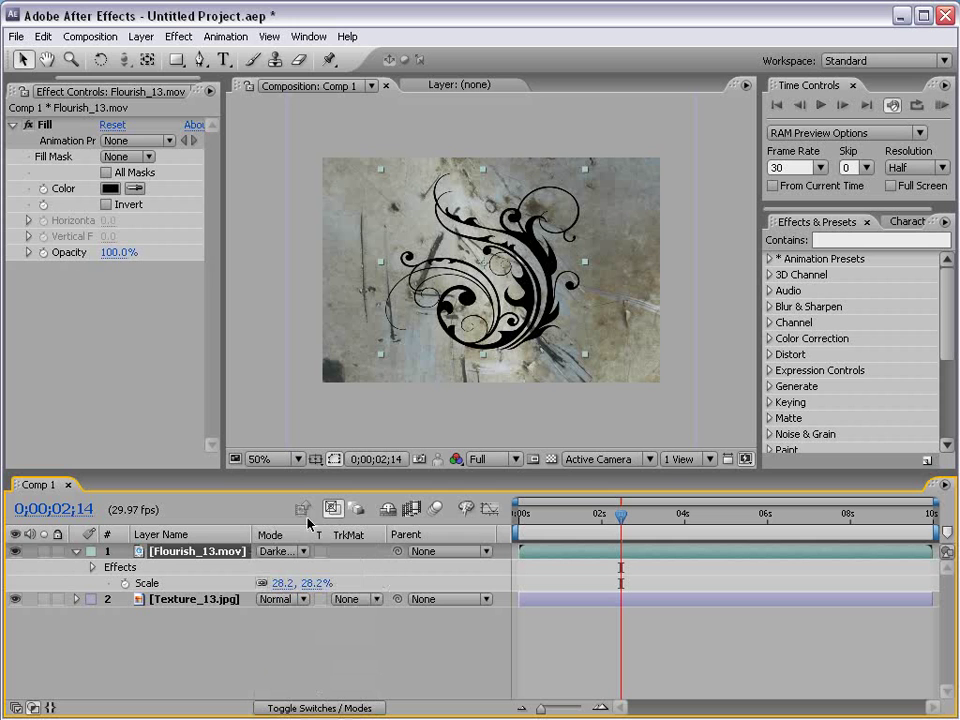
key(slash)
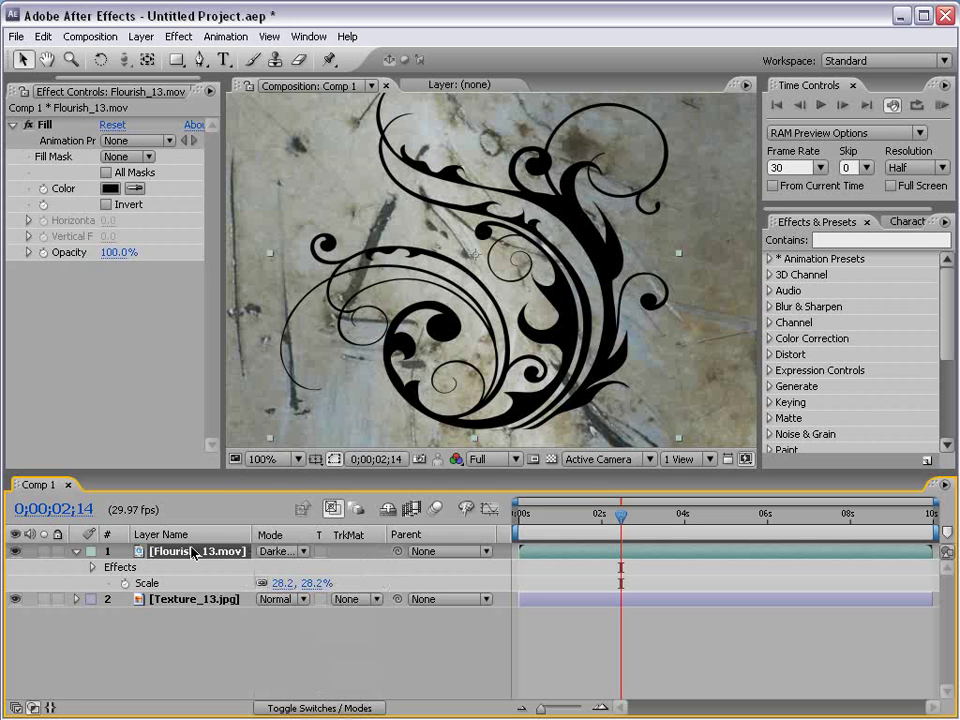
Set the Flourish_13.mov layer's blending mode to Classic Color Burn and lower its opacity to 56%
click(276, 552)
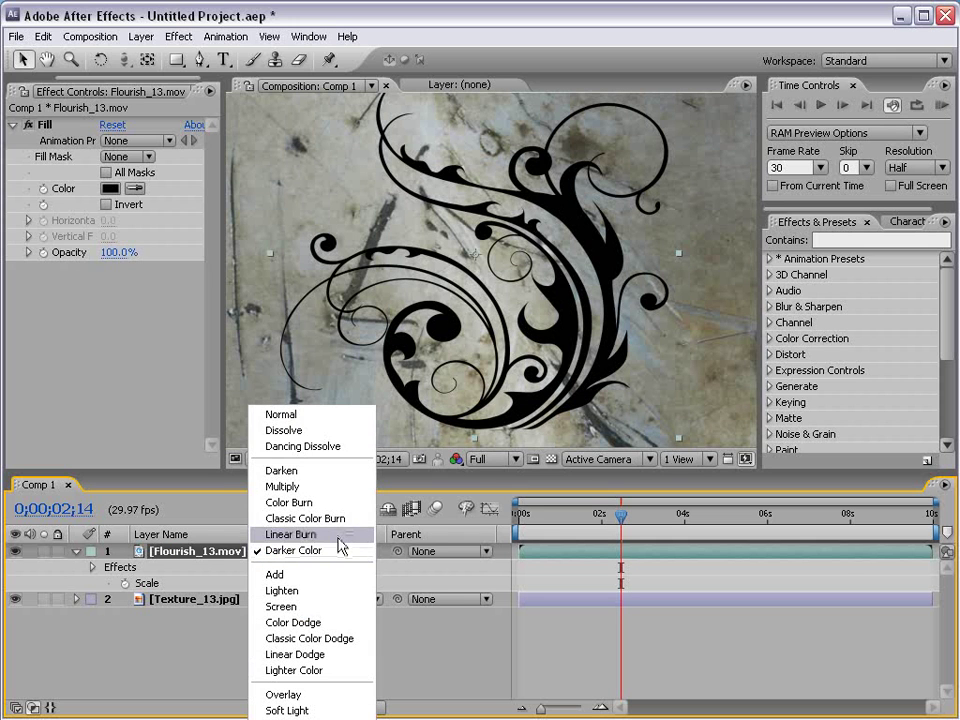
click(338, 520)
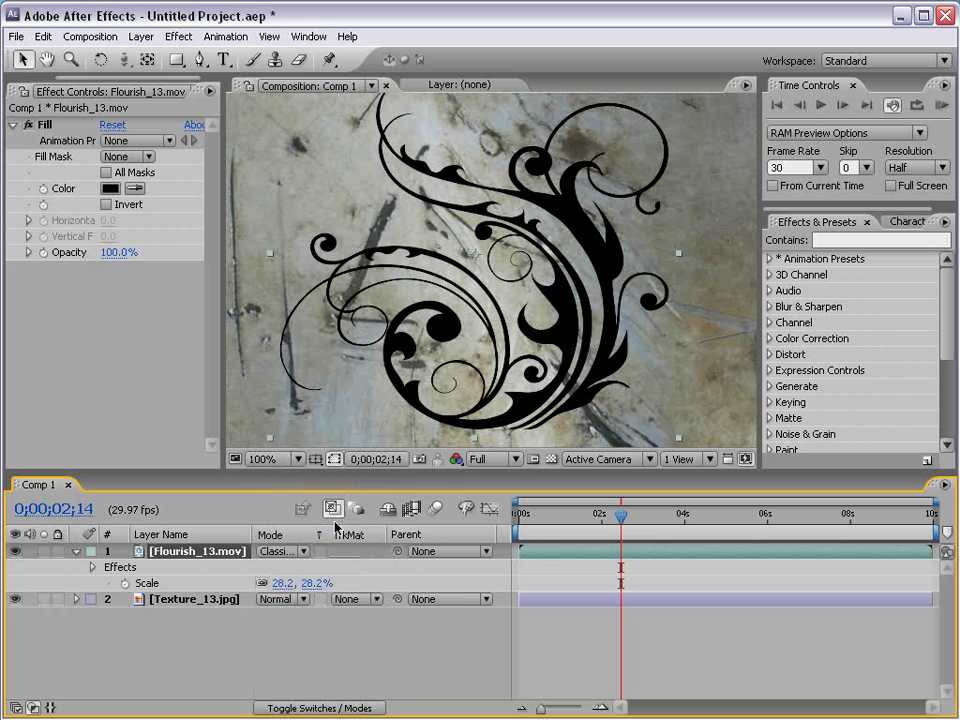
key(period)
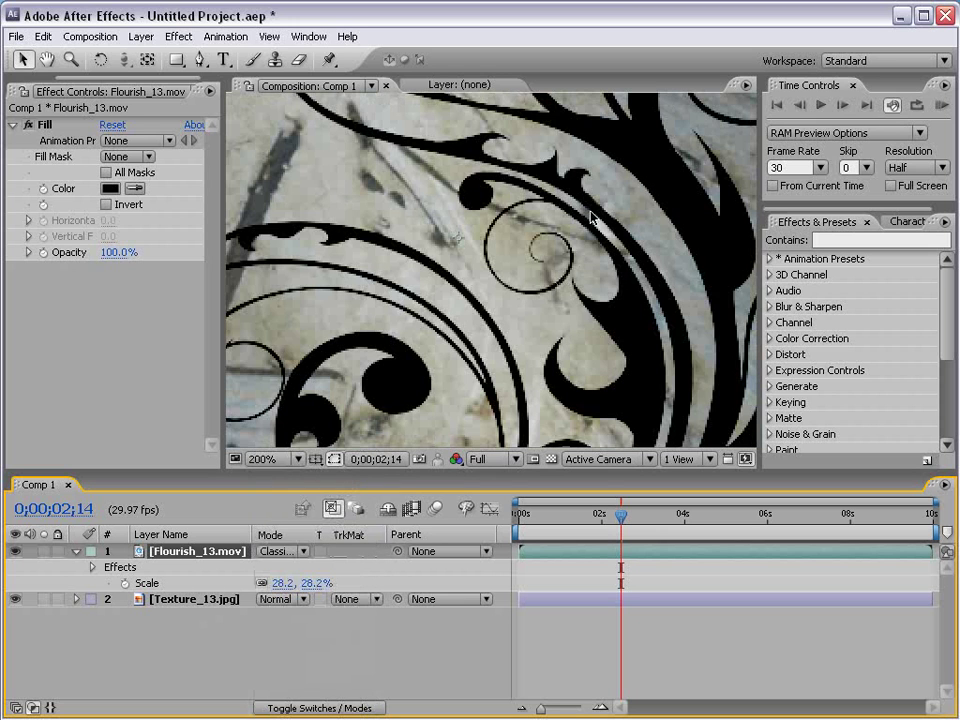
key(t)
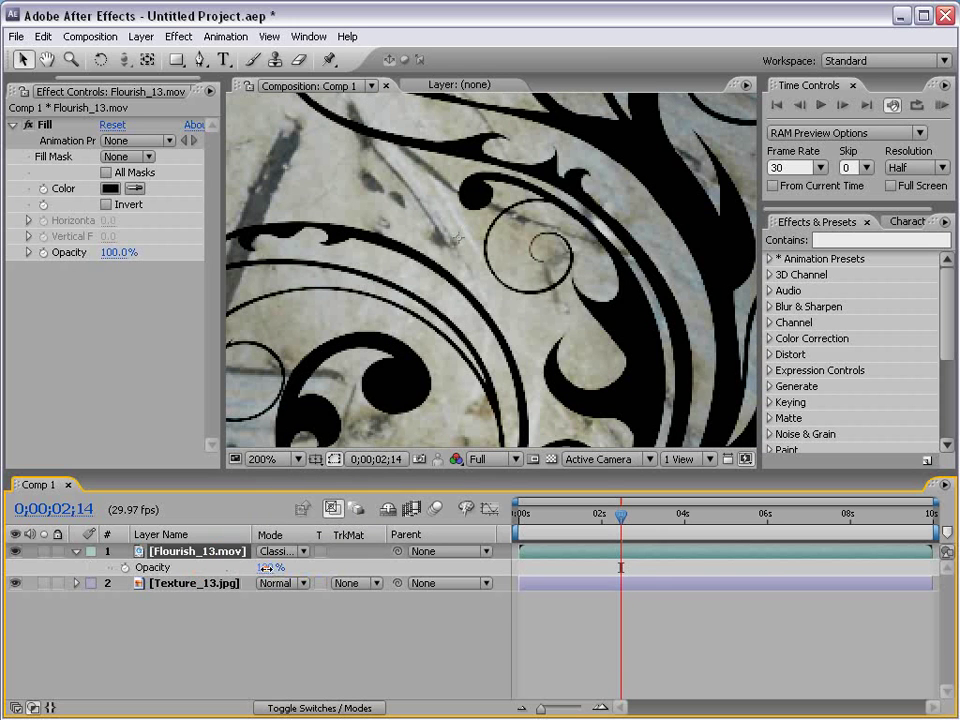
drag(266, 567, 225, 568)
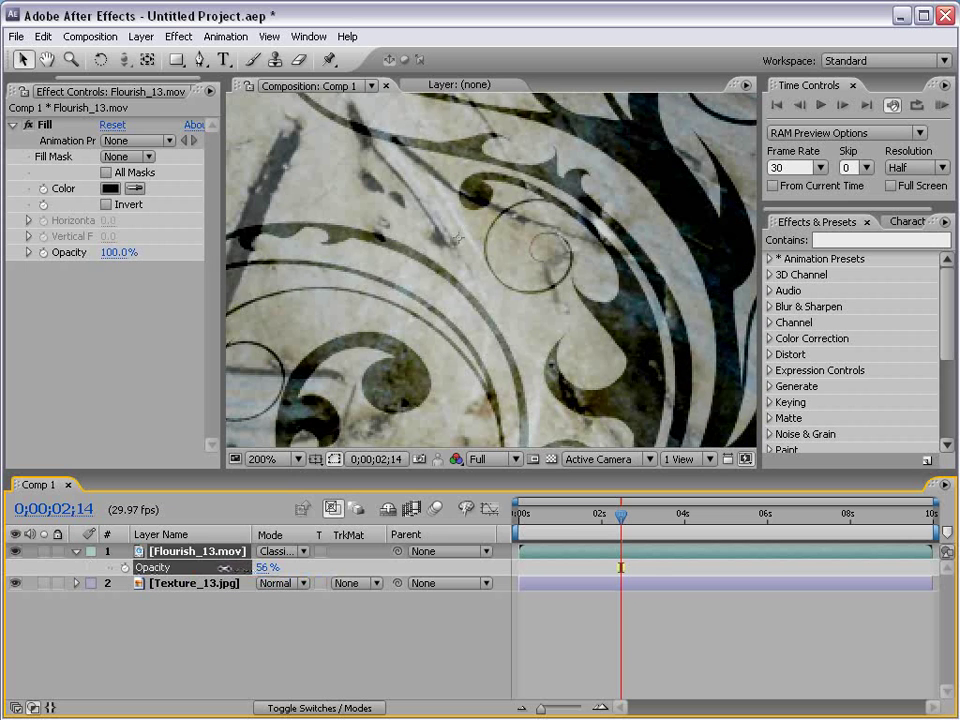
Examine how the semi-transparent flourish blends with the texture at 50% and 100% magnification
key(comma)
key(h)
click(507, 365)
key(v)
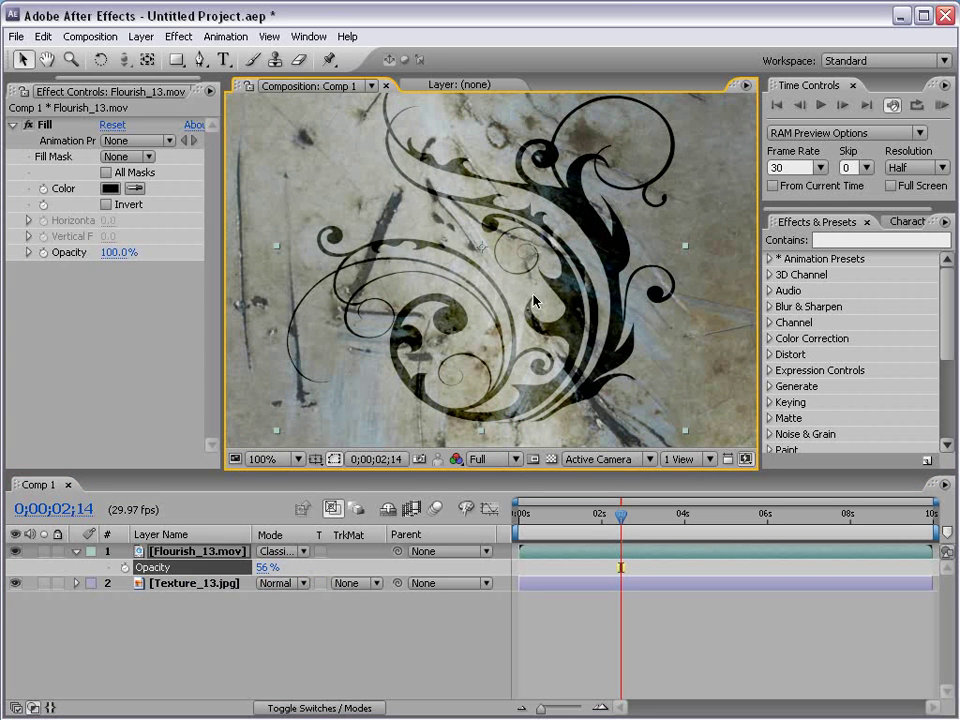
click(551, 639)
key(comma)
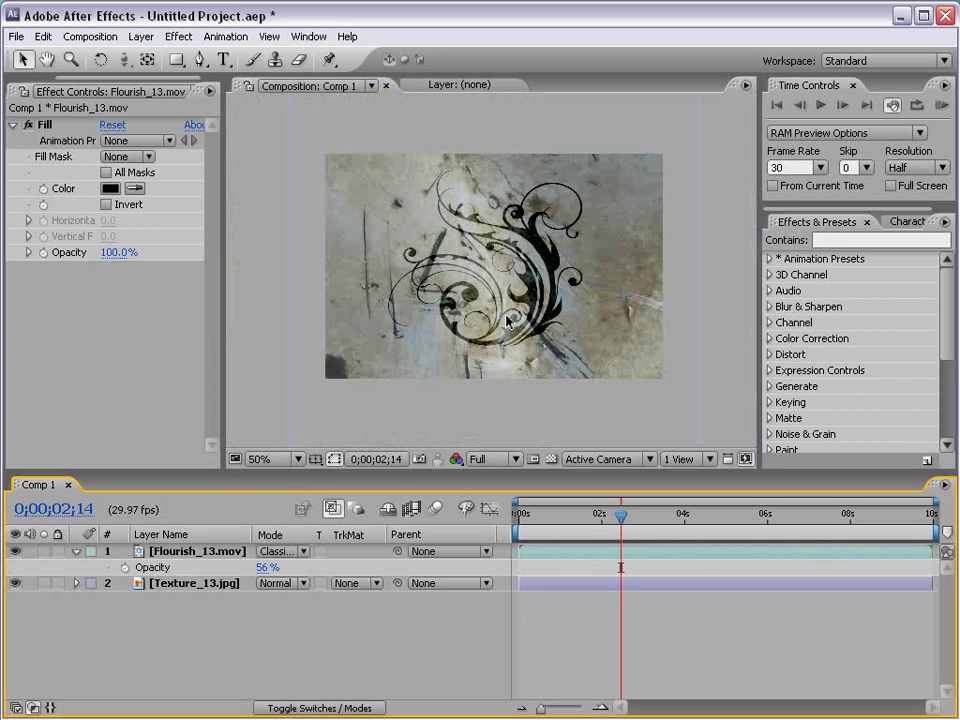
drag(488, 316, 463, 316)
key(period)
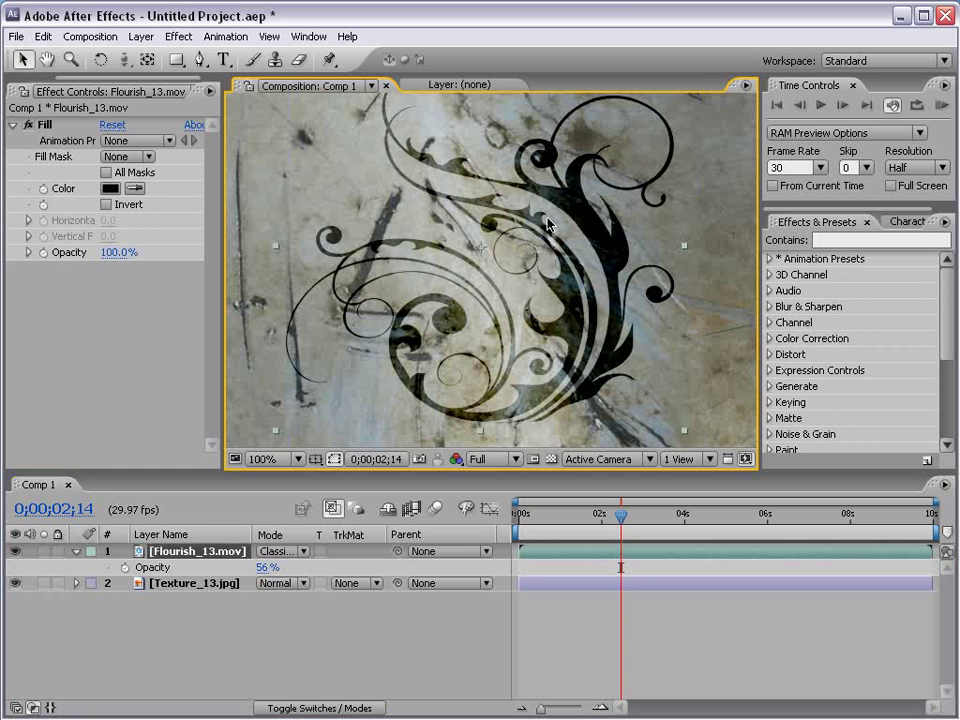
Try several dark reds for the flourish's Fill color, choosing 950000, with the color dialog moved off the flourish
click(109, 188)
click(368, 529)
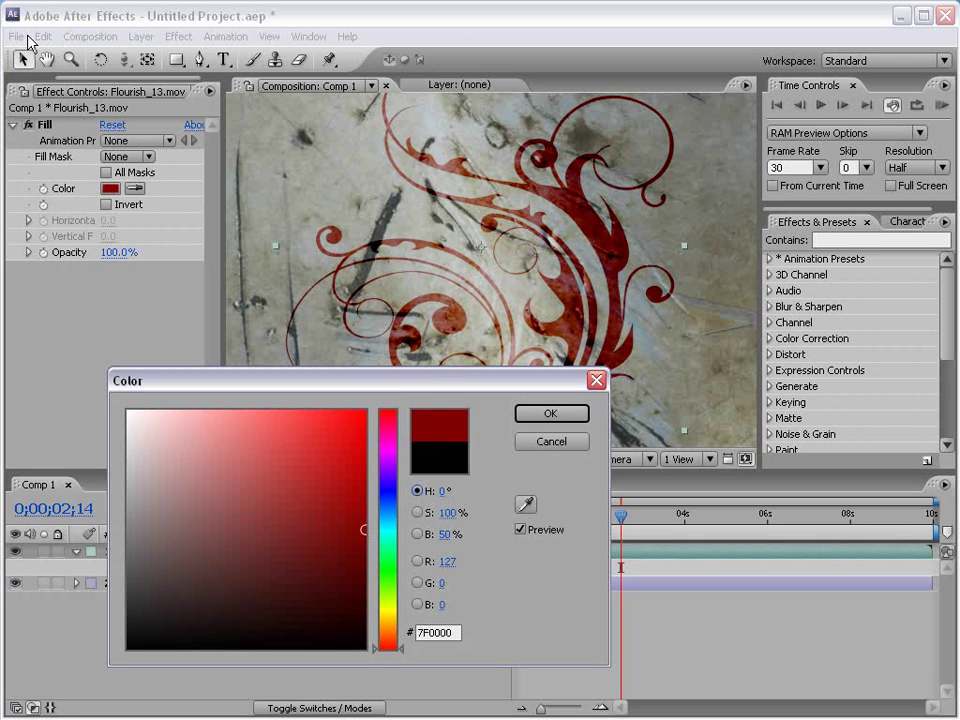
click(362, 549)
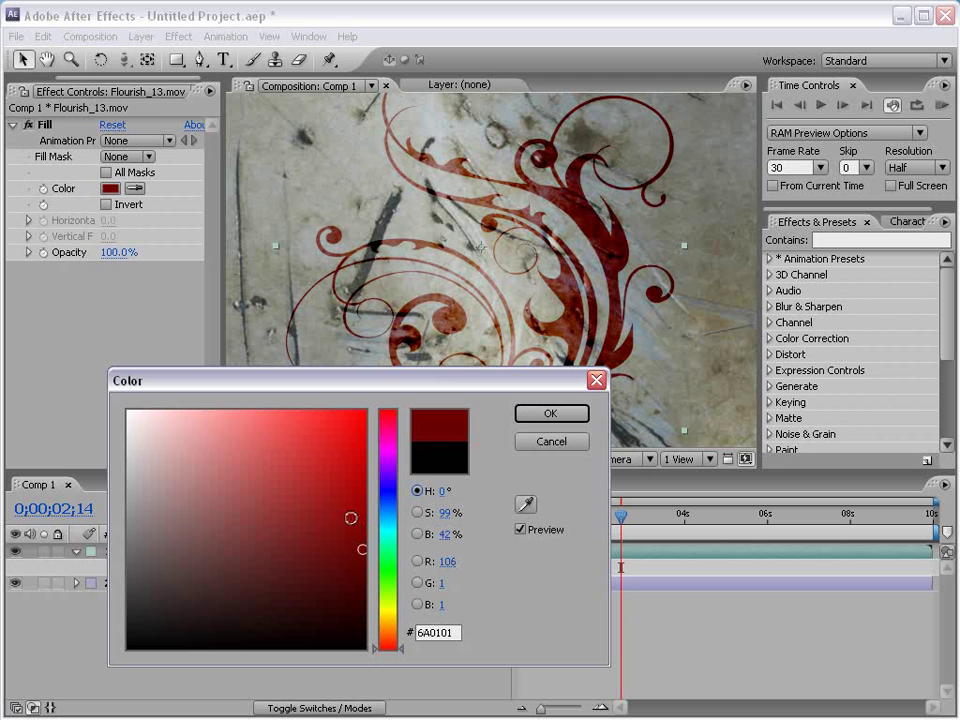
click(363, 509)
drag(476, 379, 435, 439)
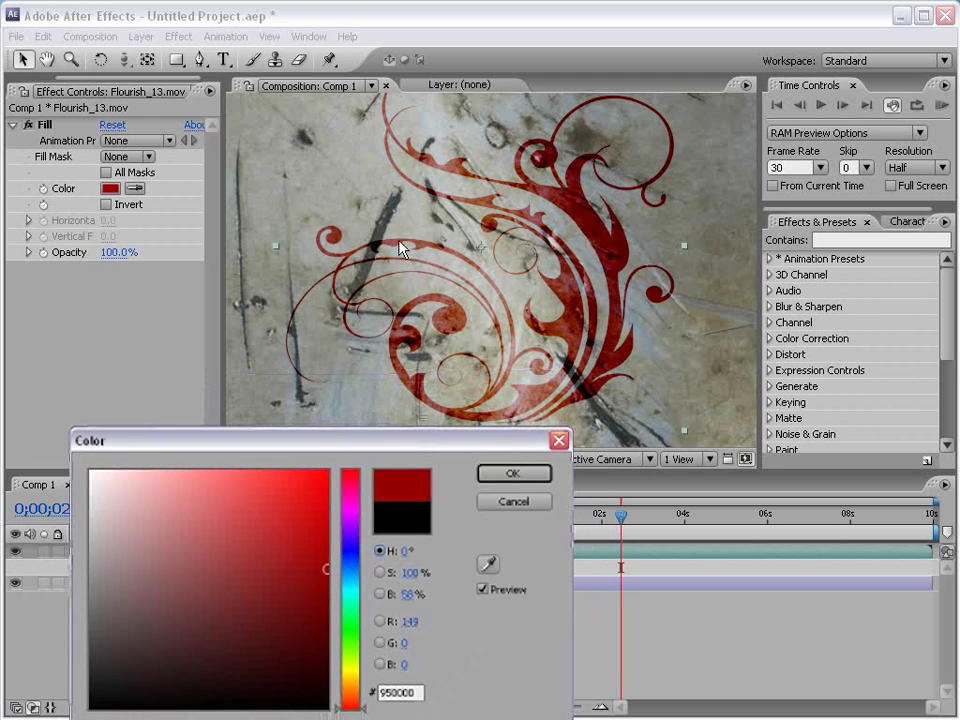
Shift the Fill color's hue to dark blue (002E95) and inspect the flourish in an enlarged composition view
drag(350, 600, 357, 567)
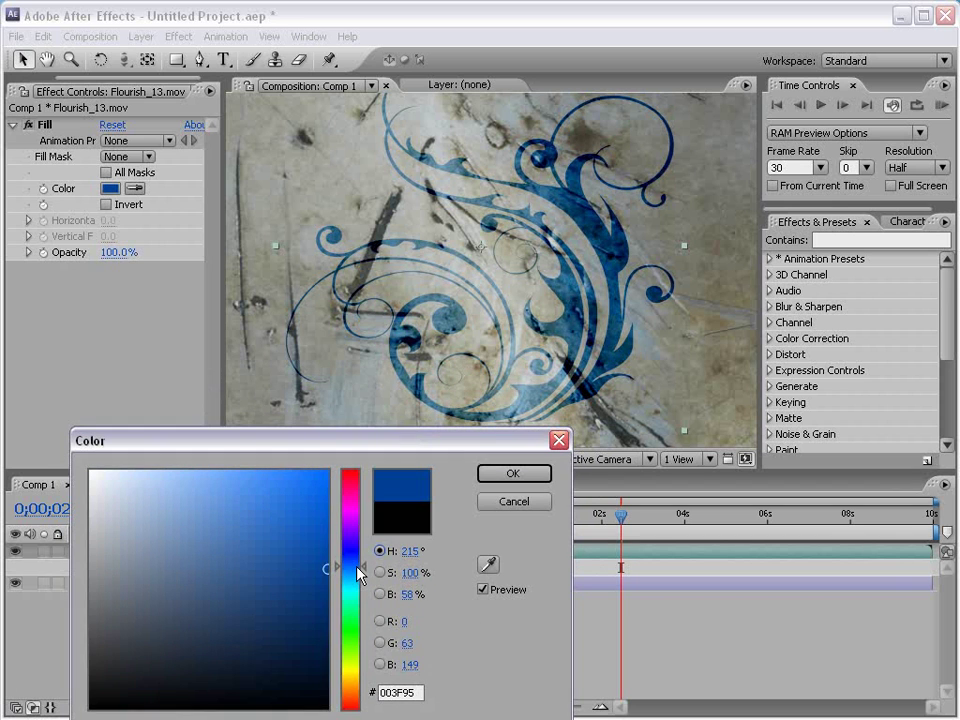
drag(366, 573, 361, 570)
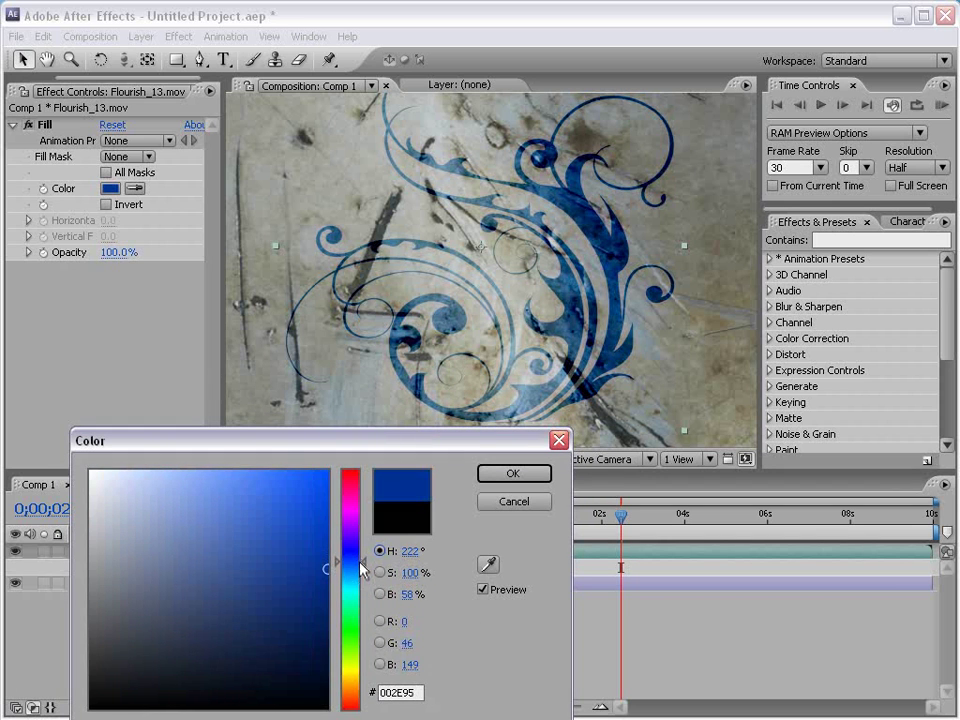
click(513, 473)
scroll(507, 268, down, 2)
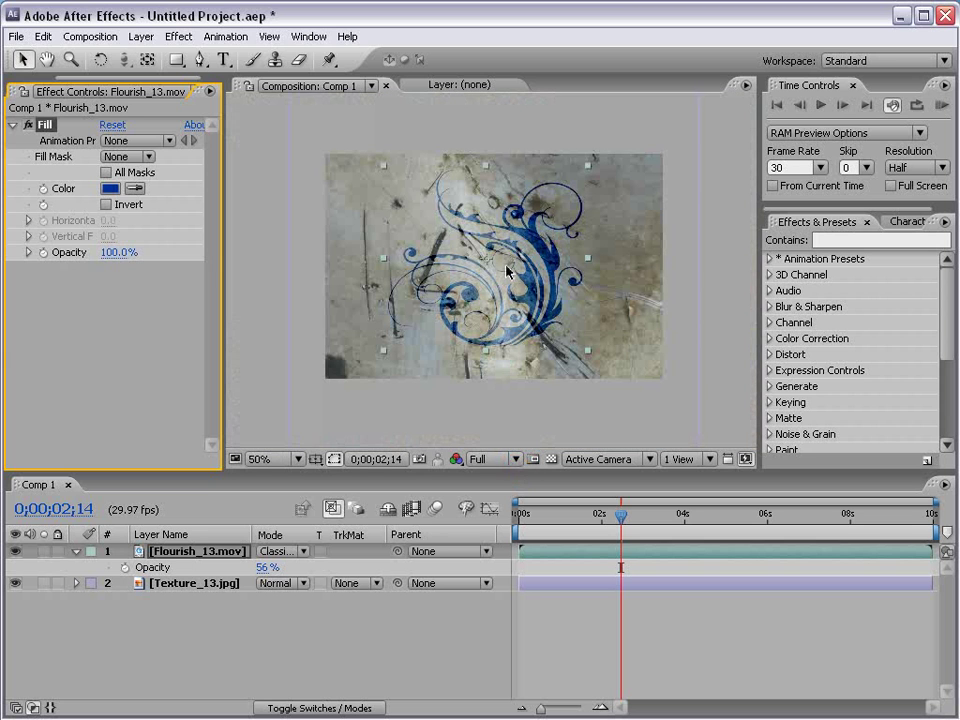
key(grave)
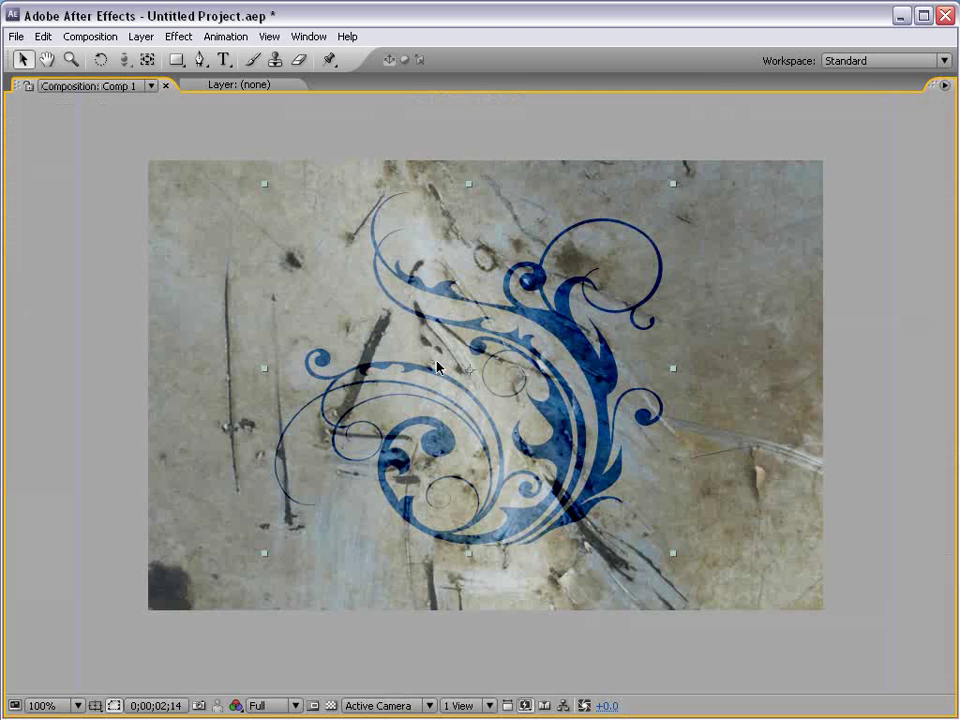
key(grave)
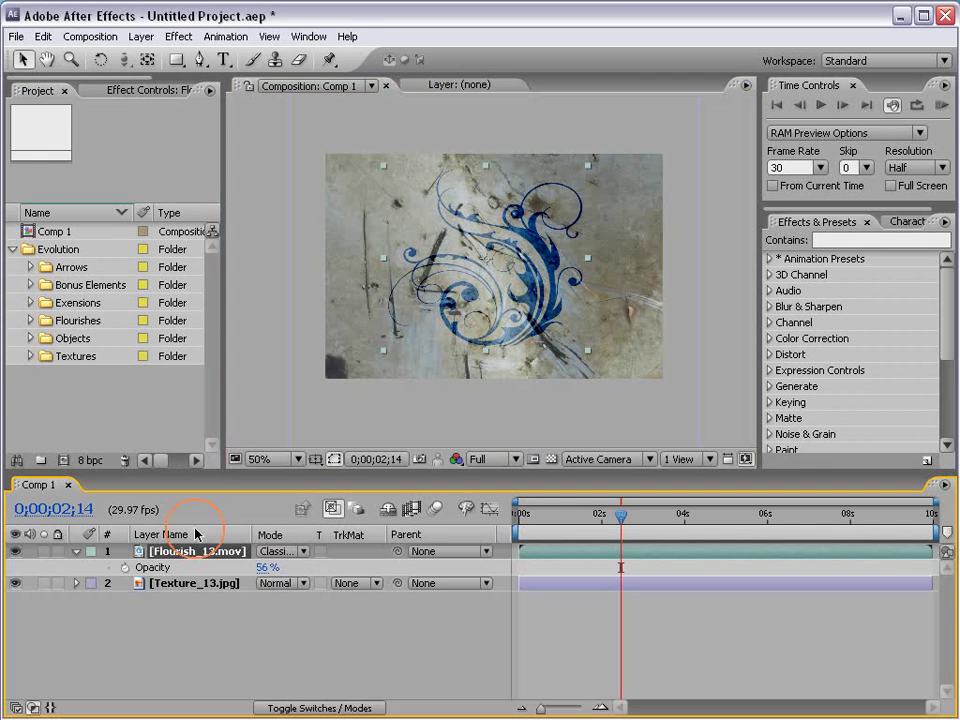
Apply the Generate Ramp effect to the Flourish_13.mov layer and set the layer's blending mode to Normal
click(110, 90)
click(178, 36)
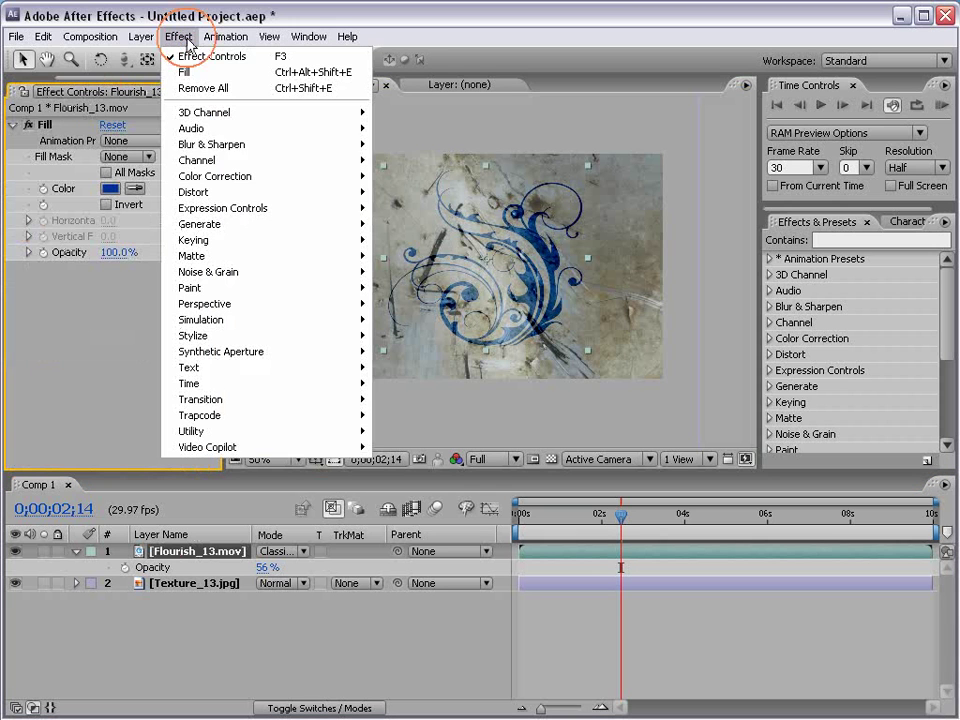
mouse_move(240, 224)
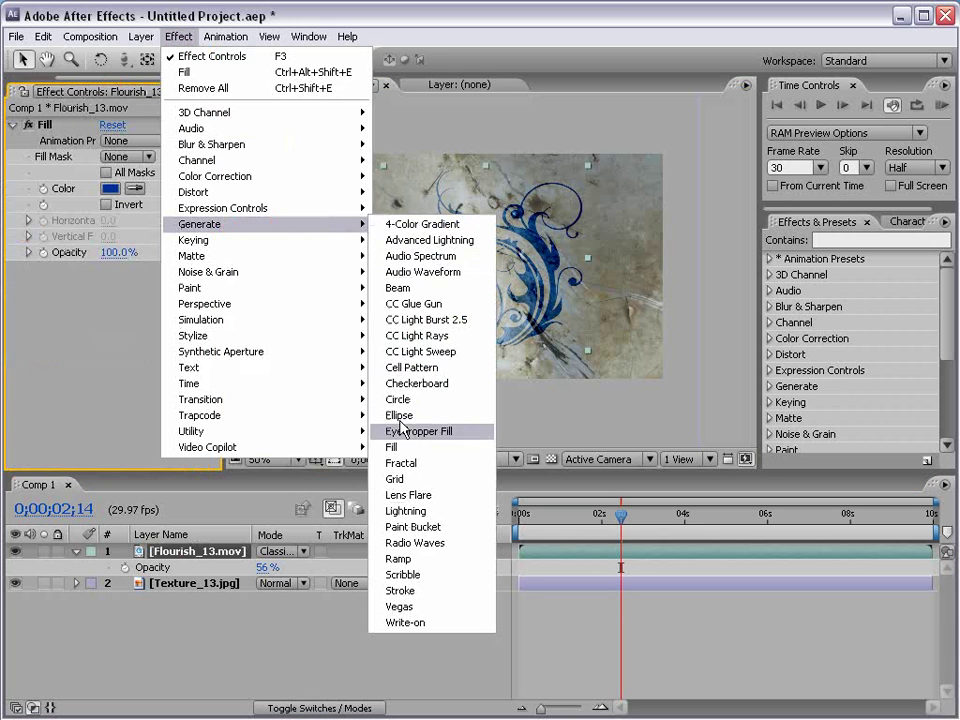
click(405, 557)
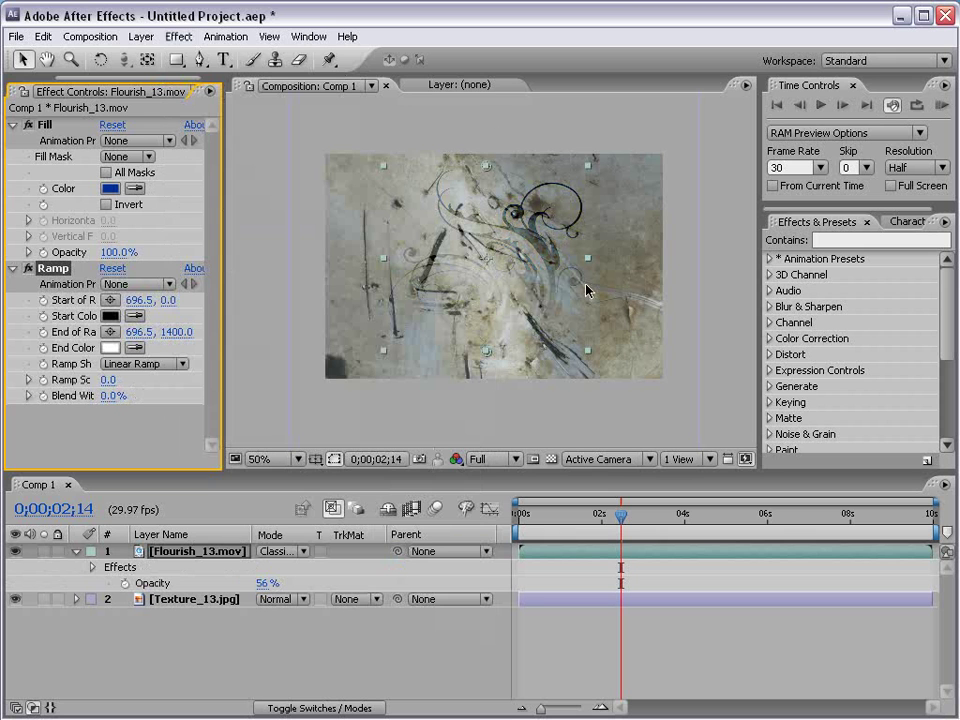
key(period)
click(280, 552)
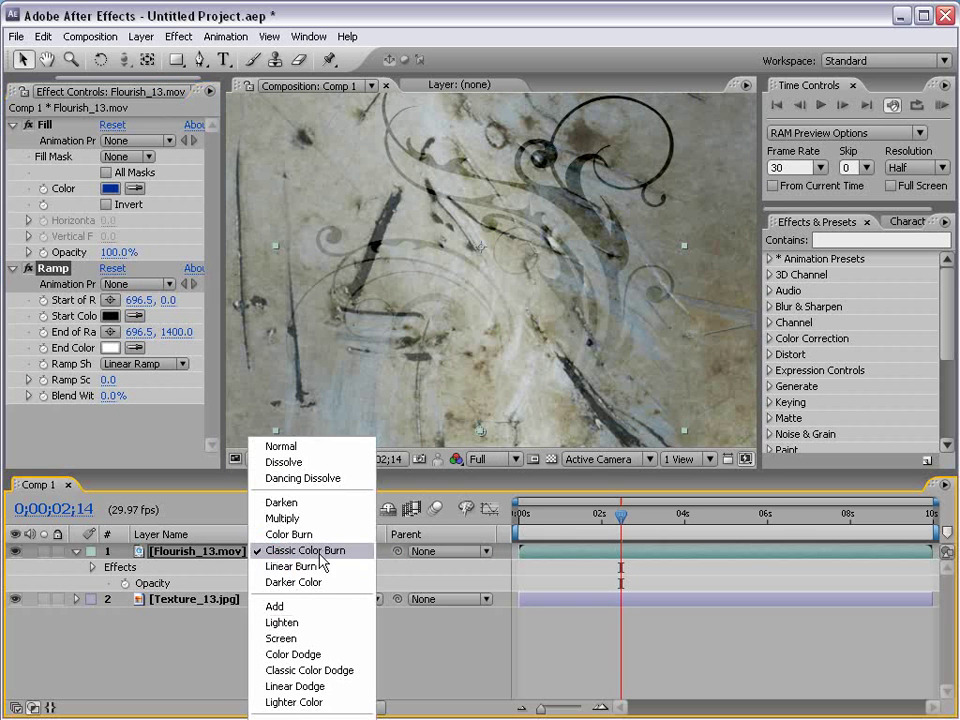
click(303, 455)
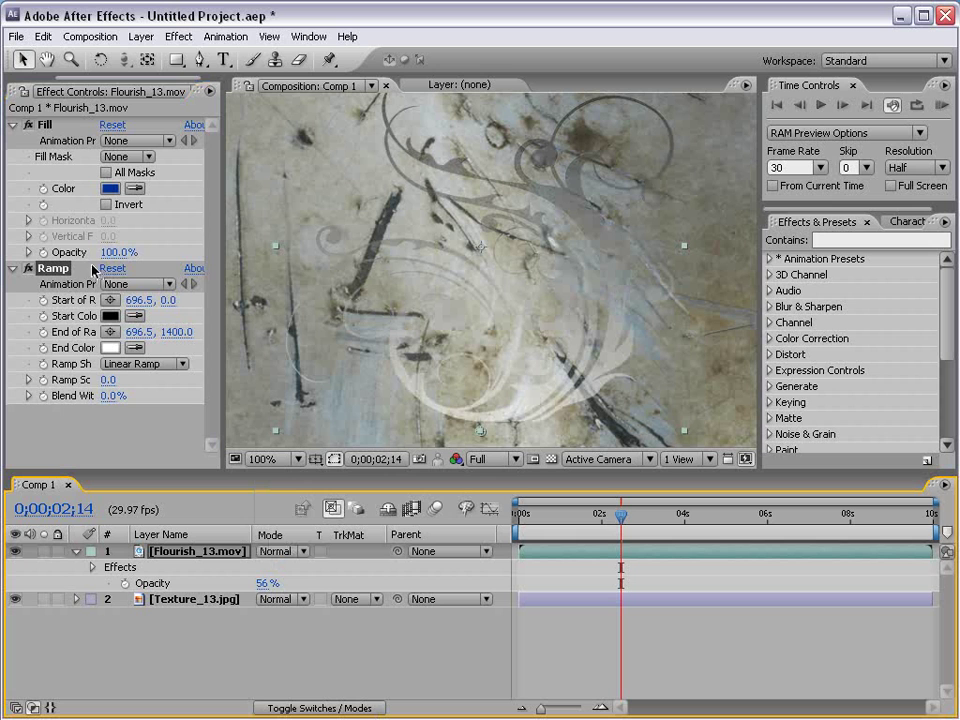
key(comma)
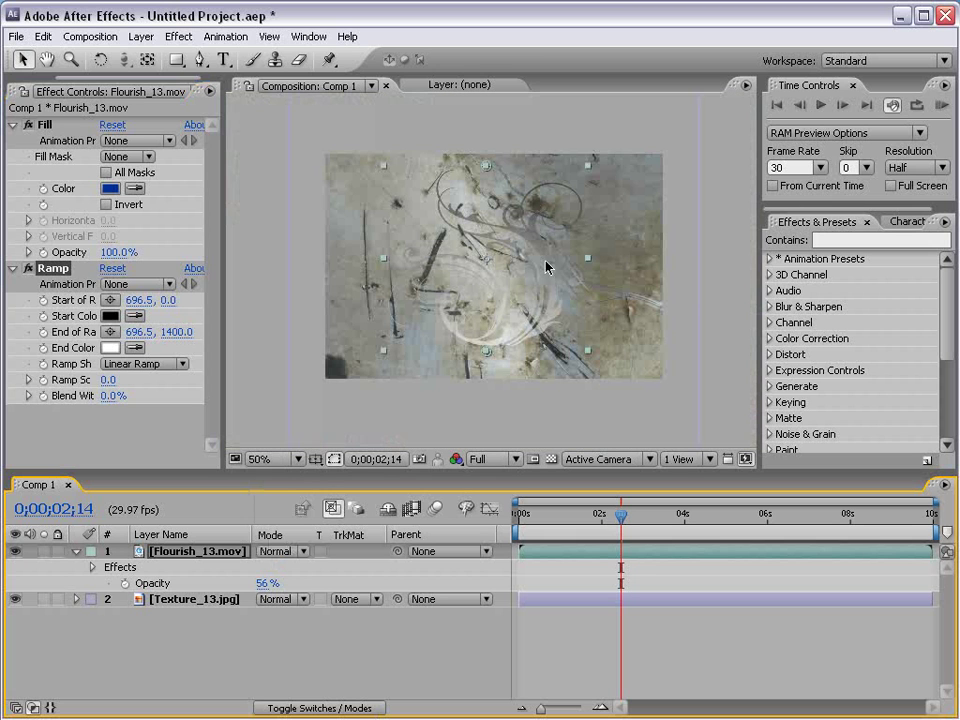
Set the Ramp effect's start color to bright blue (0078FF)
click(110, 316)
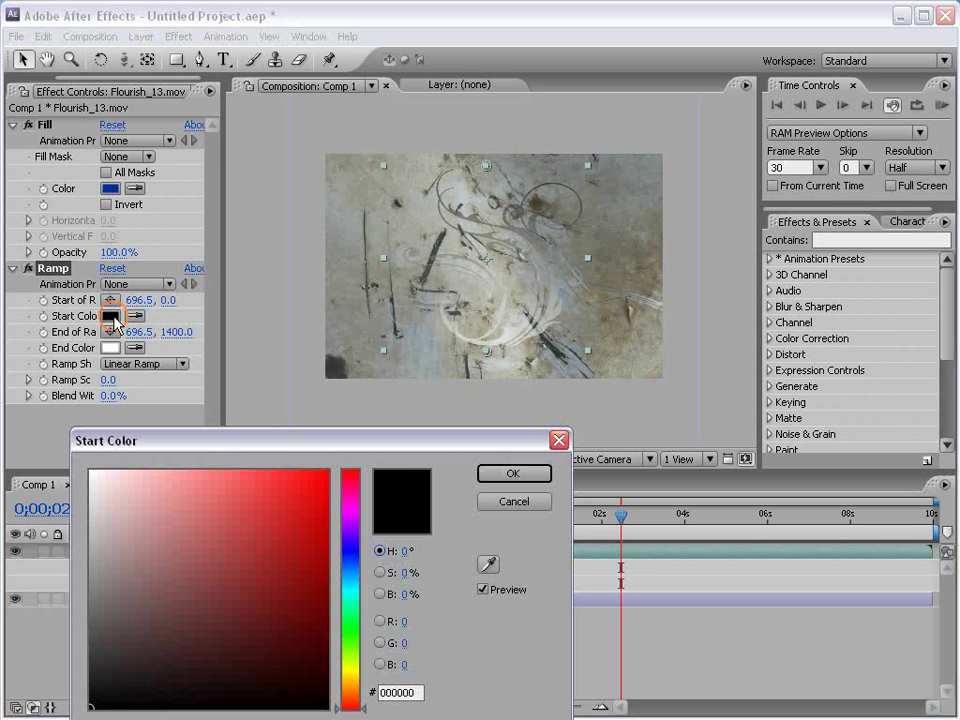
click(350, 568)
click(288, 524)
drag(288, 524, 335, 470)
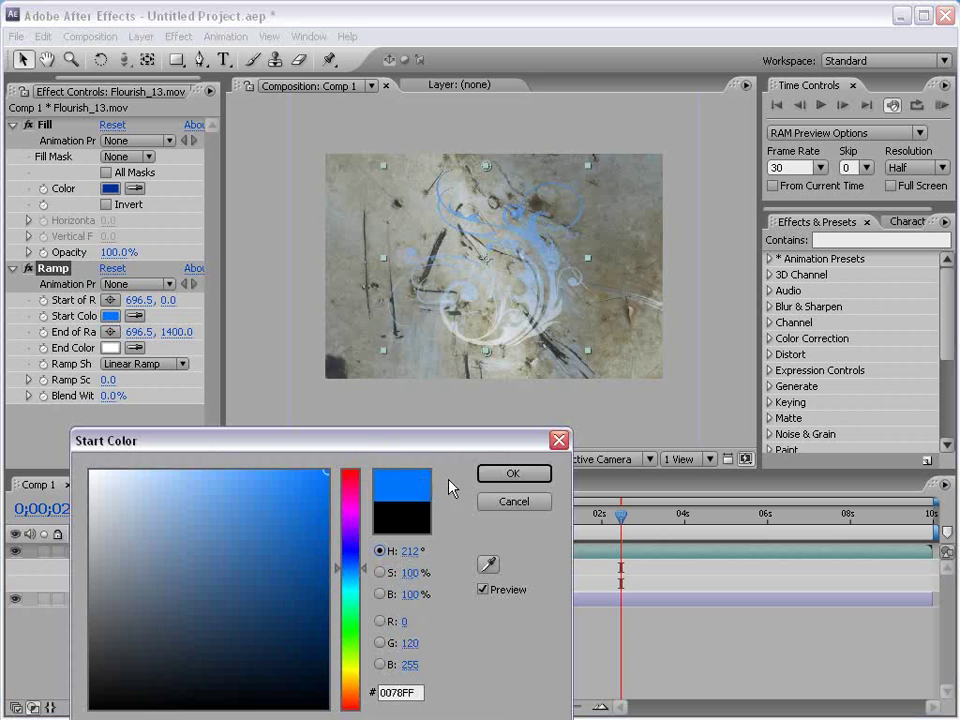
click(512, 473)
Set the Ramp effect's end color to near-black and move the ramp's start point down to about 696.5, 355.1
click(110, 348)
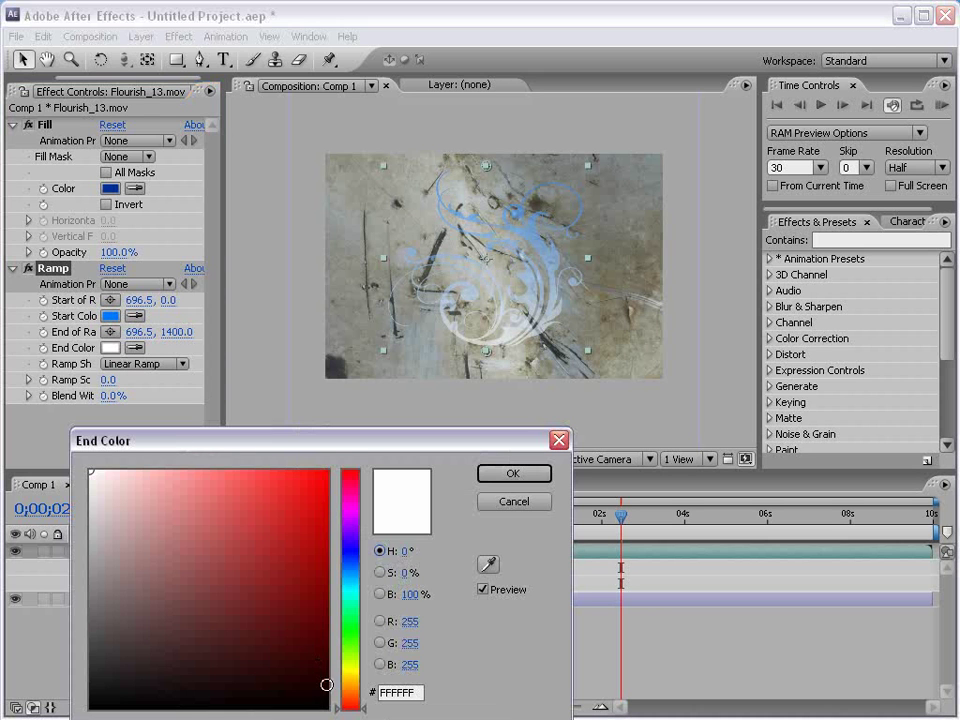
click(327, 690)
click(496, 470)
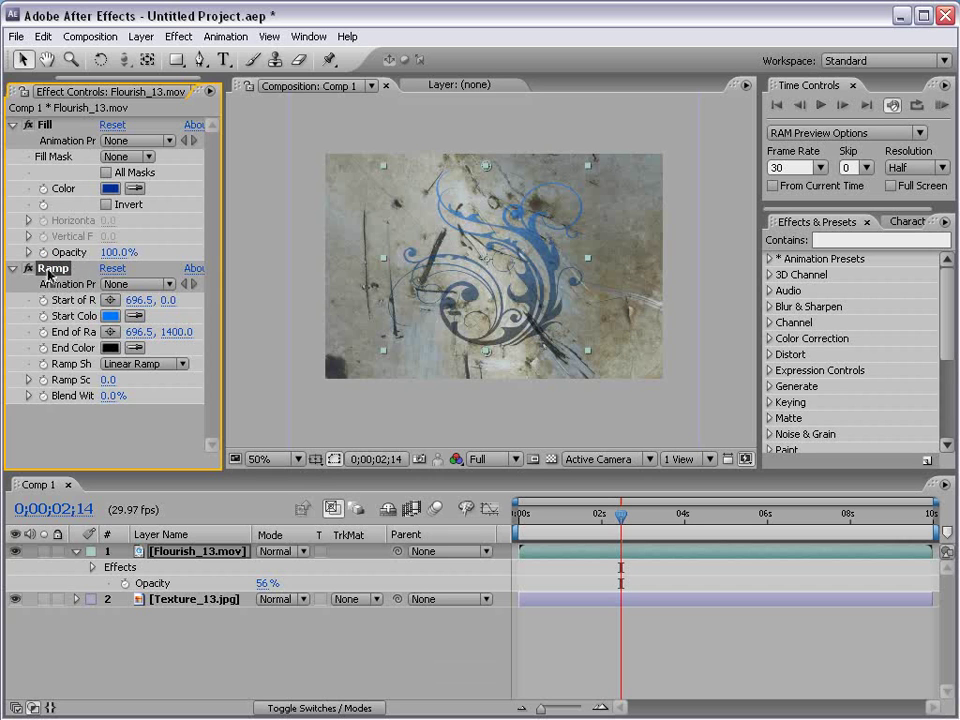
drag(485, 167, 487, 213)
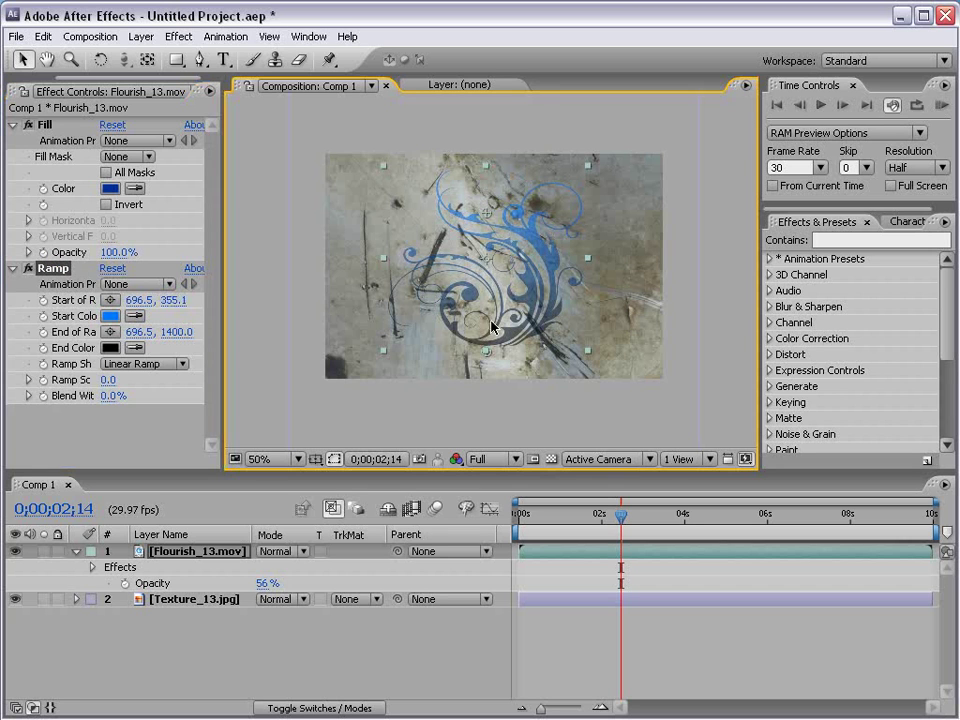
Try moving the ramp's end point up to about 728.4, 995.2, and undo the move
drag(487, 356, 491, 297)
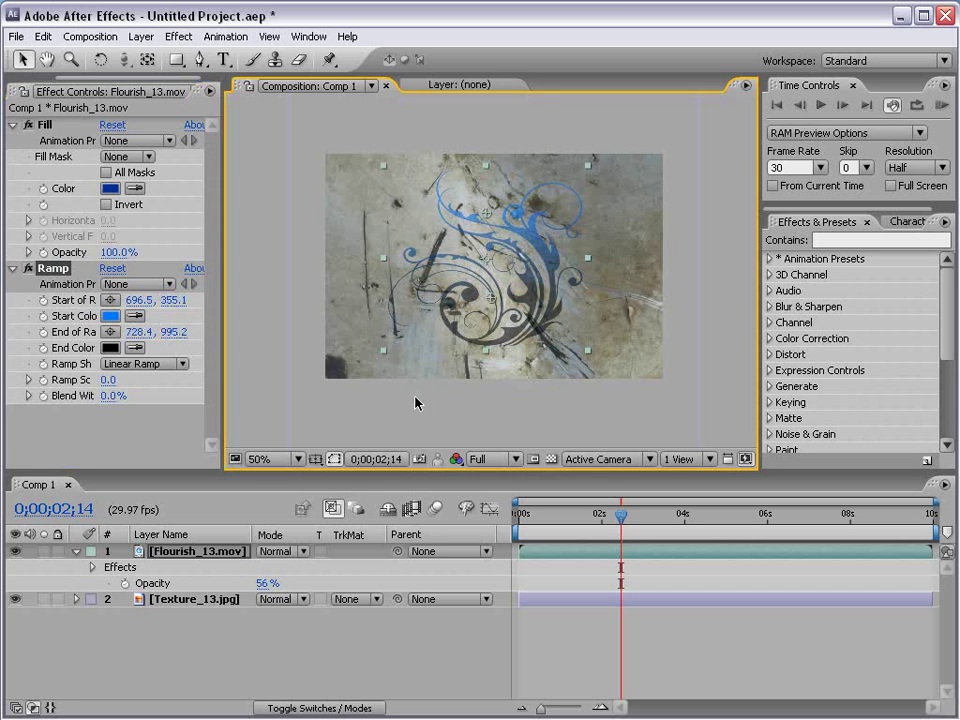
key(ctrl+z)
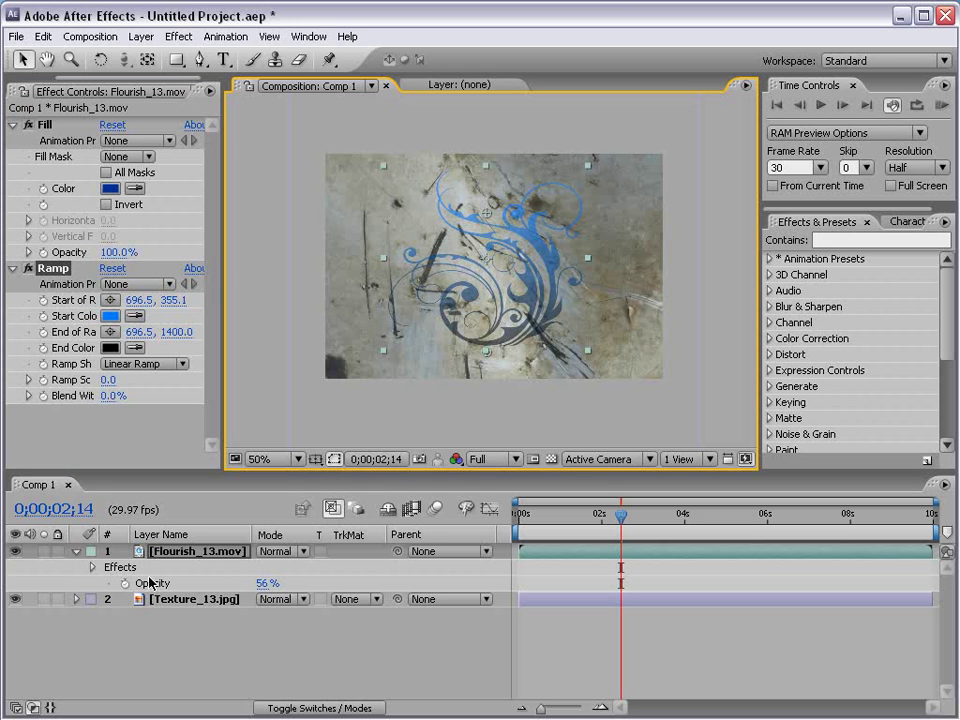
Set the Flourish_13.mov layer's opacity to 100% and check the gradient in an enlarged composition view
drag(266, 583, 518, 632)
click(518, 632)
key(period)
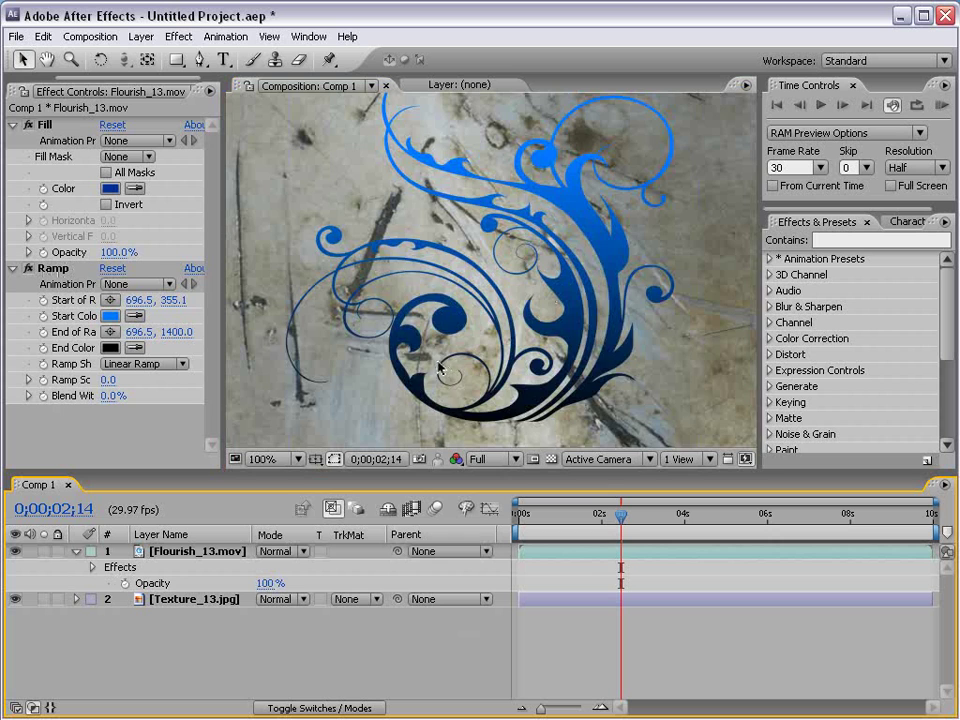
key(comma)
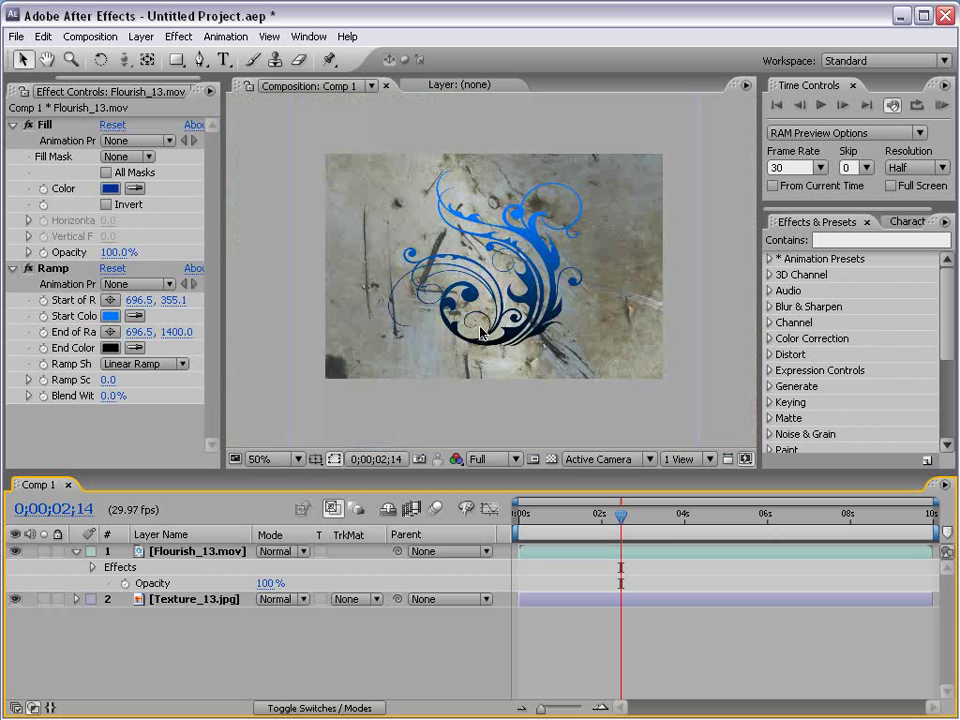
Angle the flourish's ramp diagonally, with its start point at about 1214.1, 198.8 and its end point at about 185.3, 1442.6
click(58, 270)
drag(488, 215, 566, 197)
drag(490, 352, 412, 360)
click(553, 630)
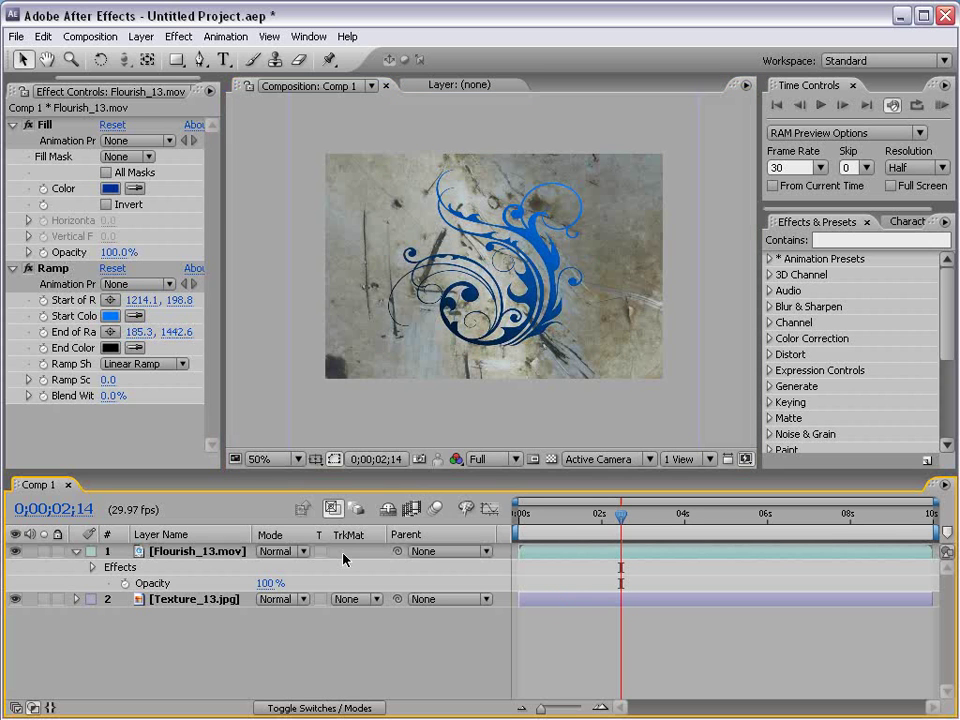
Delete the Ramp effect from the Flourish_13.mov layer
click(50, 268)
key(Delete)
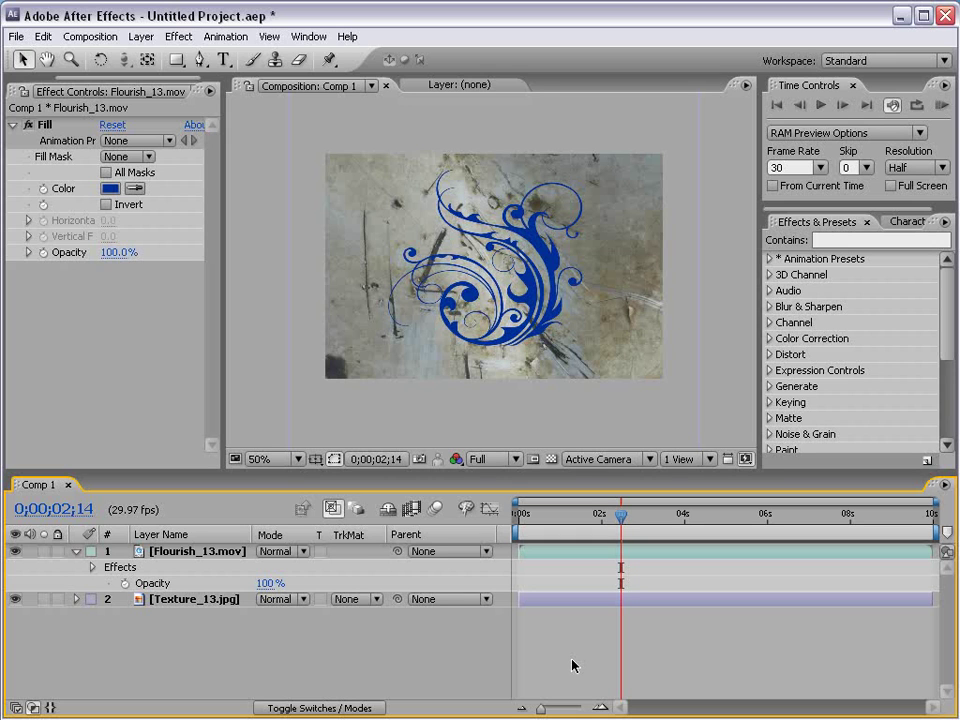
Set the composition's duration to 20 seconds (0;00;20;00)
click(85, 36)
click(96, 80)
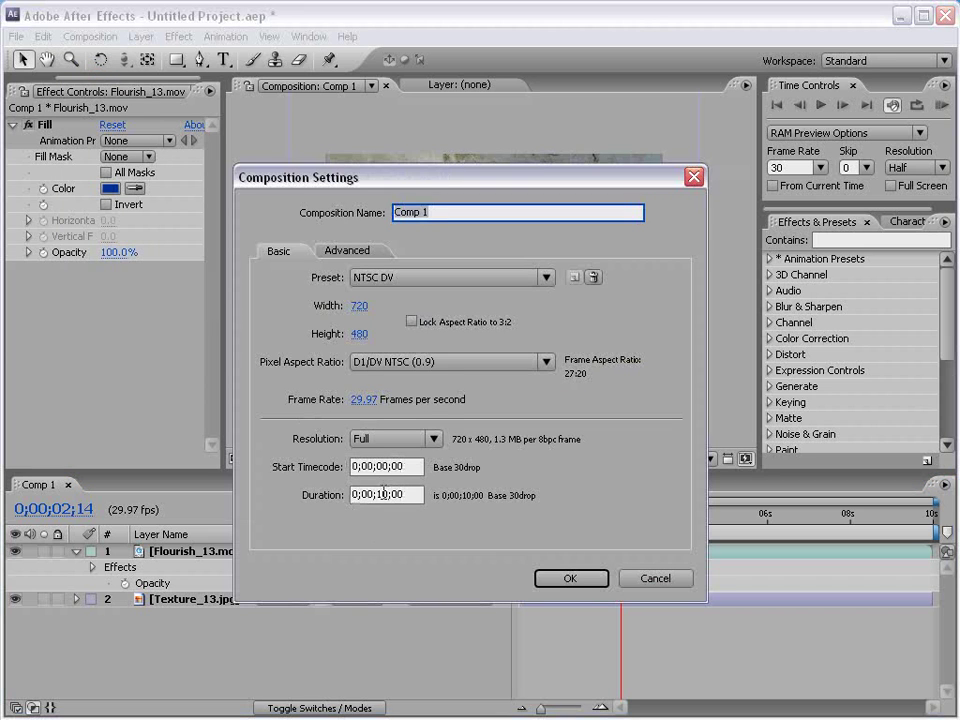
click(379, 494)
key(BackSpace)
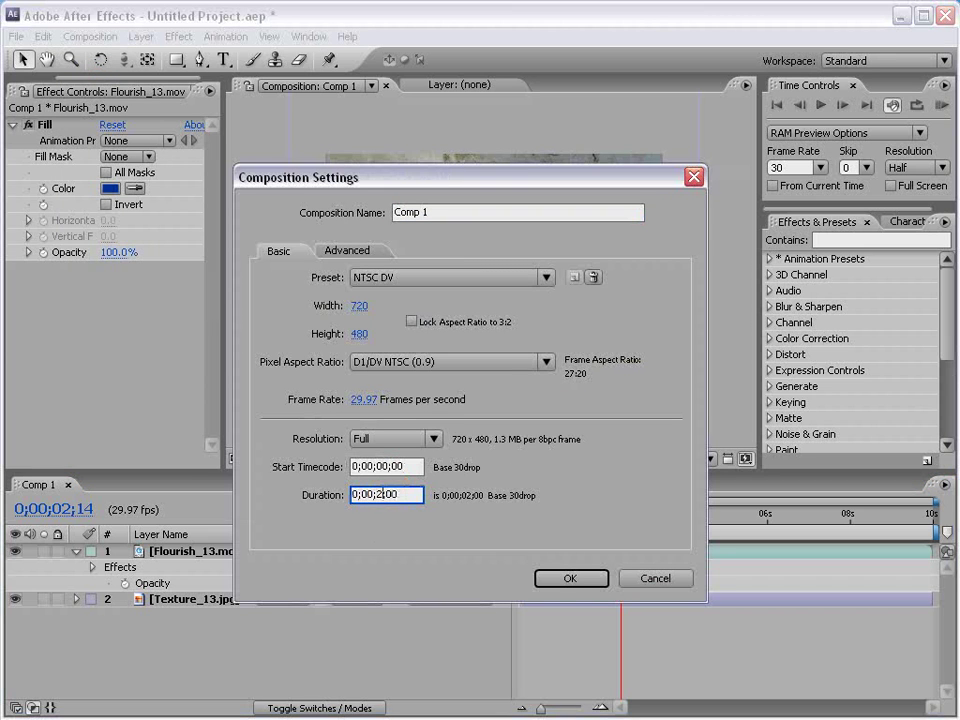
text(2)
click(556, 582)
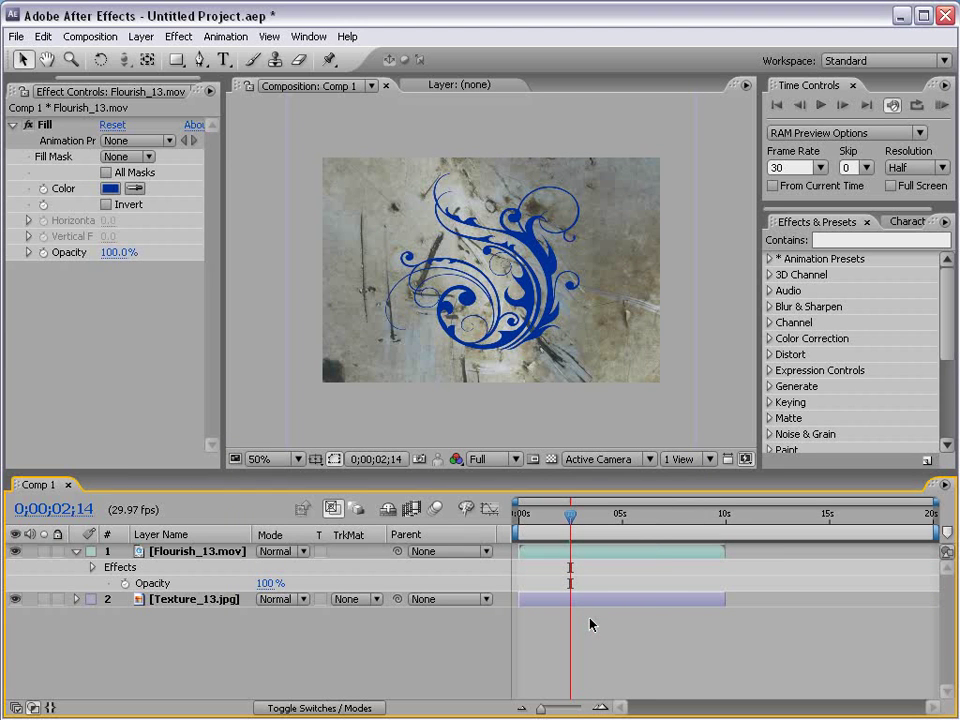
Extend the Texture_13.jpg layer to the end of the composition and move the current time past the flourish's end, to about 0;00;10;27
drag(726, 597, 938, 611)
click(246, 600)
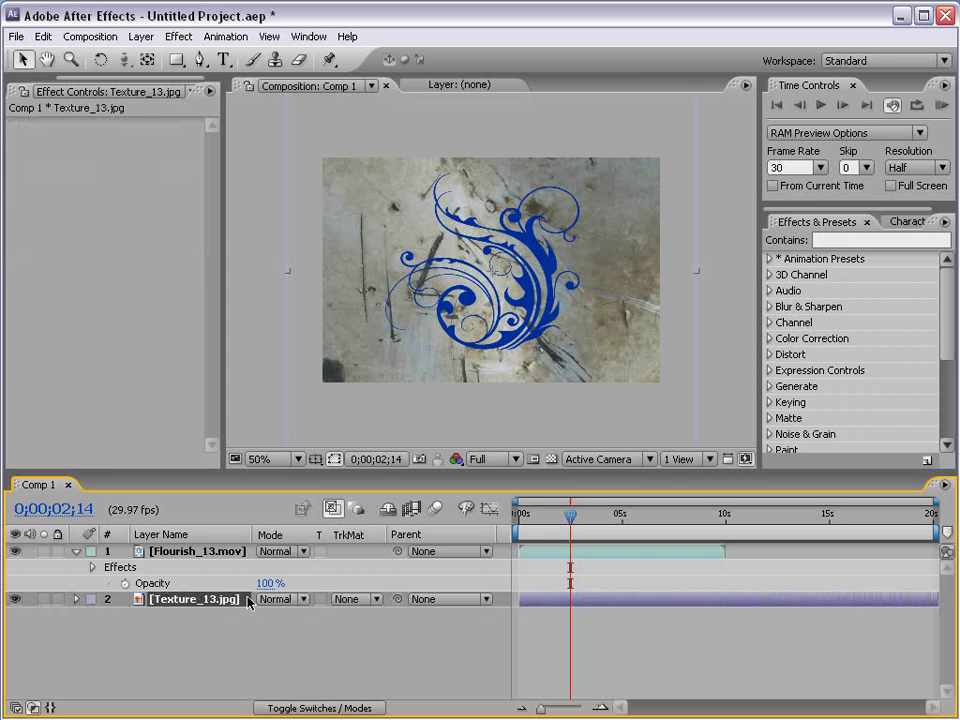
drag(589, 519, 745, 522)
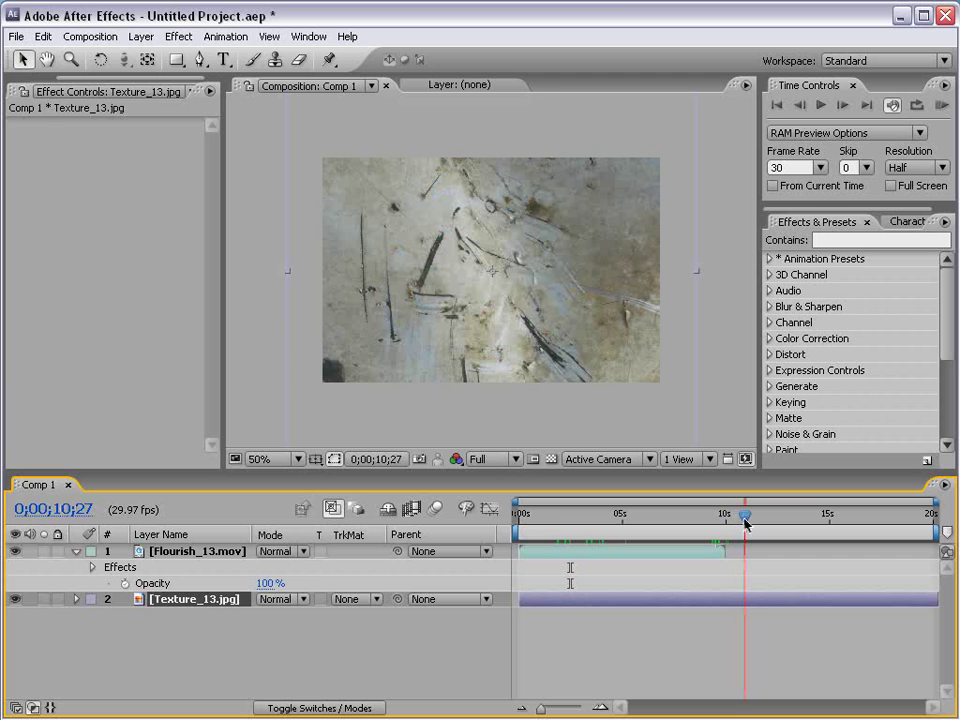
Enable time remapping on the Flourish_13.mov layer and extend the layer to the end of the composition
click(536, 555)
right_click(536, 555)
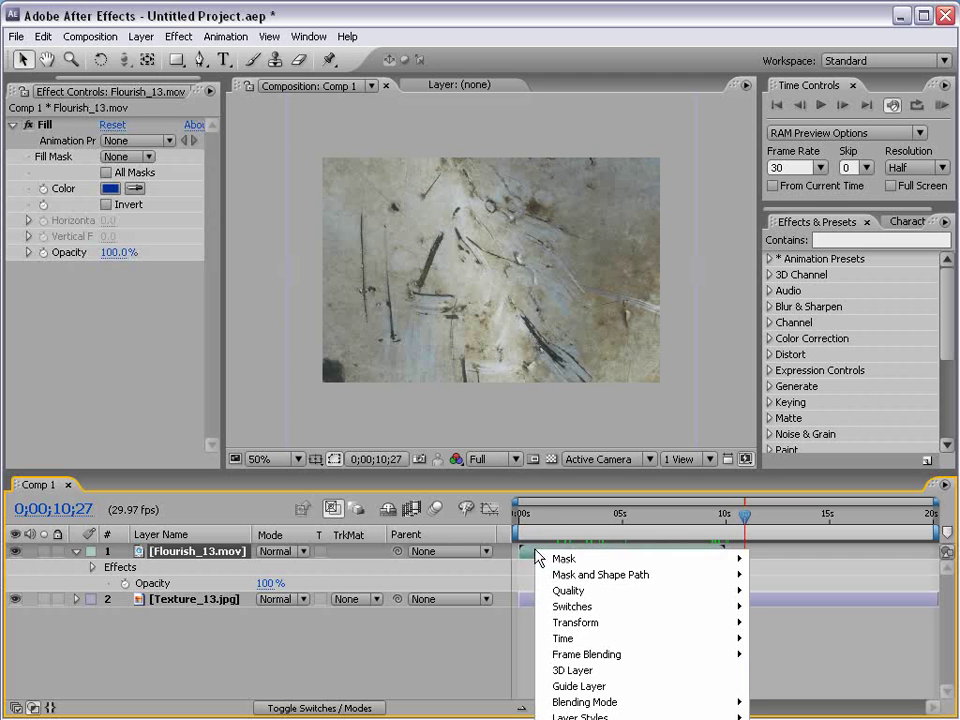
mouse_move(570, 640)
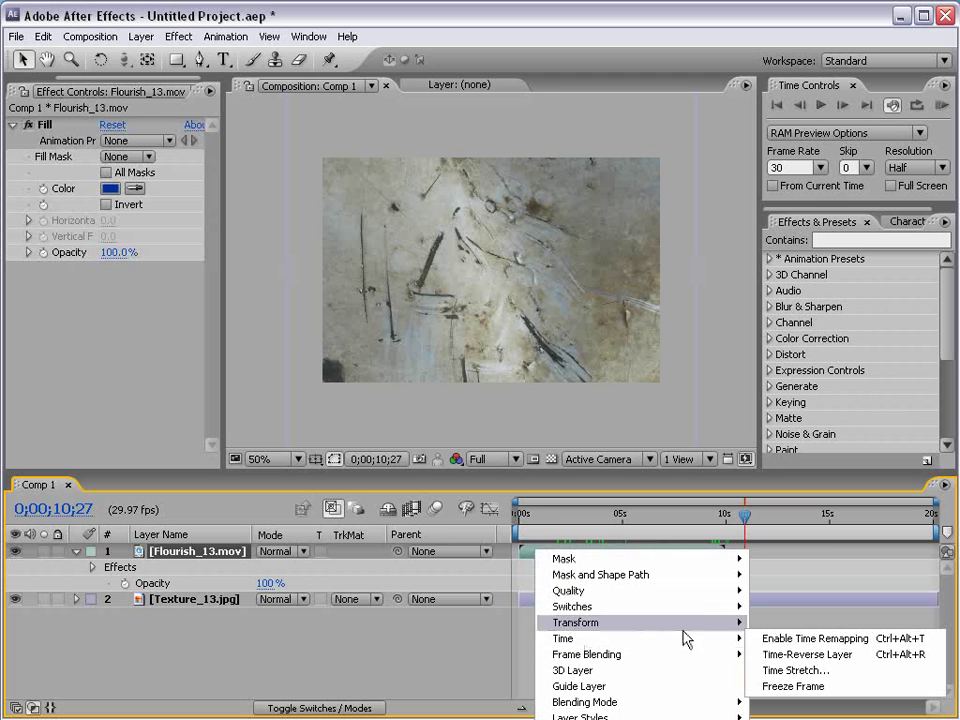
click(795, 639)
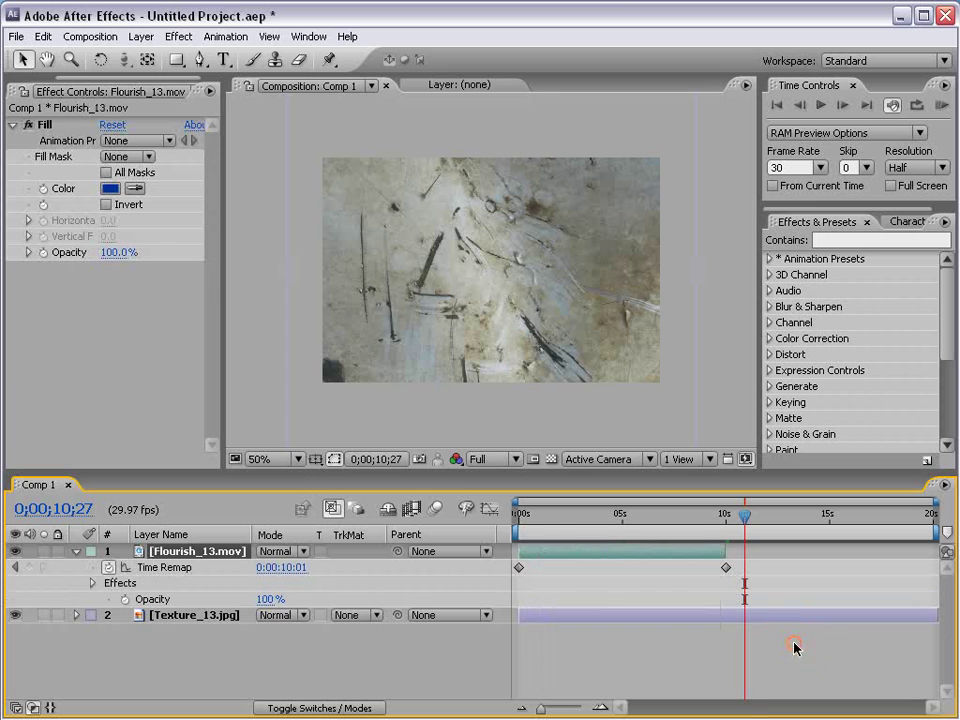
drag(635, 507, 690, 517)
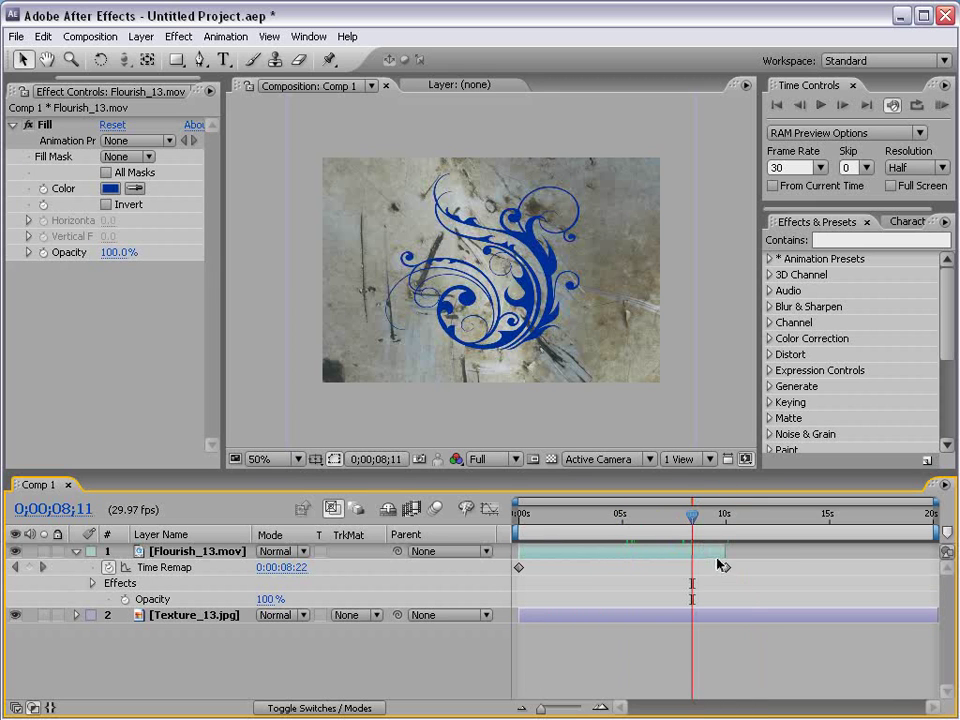
drag(724, 556, 920, 565)
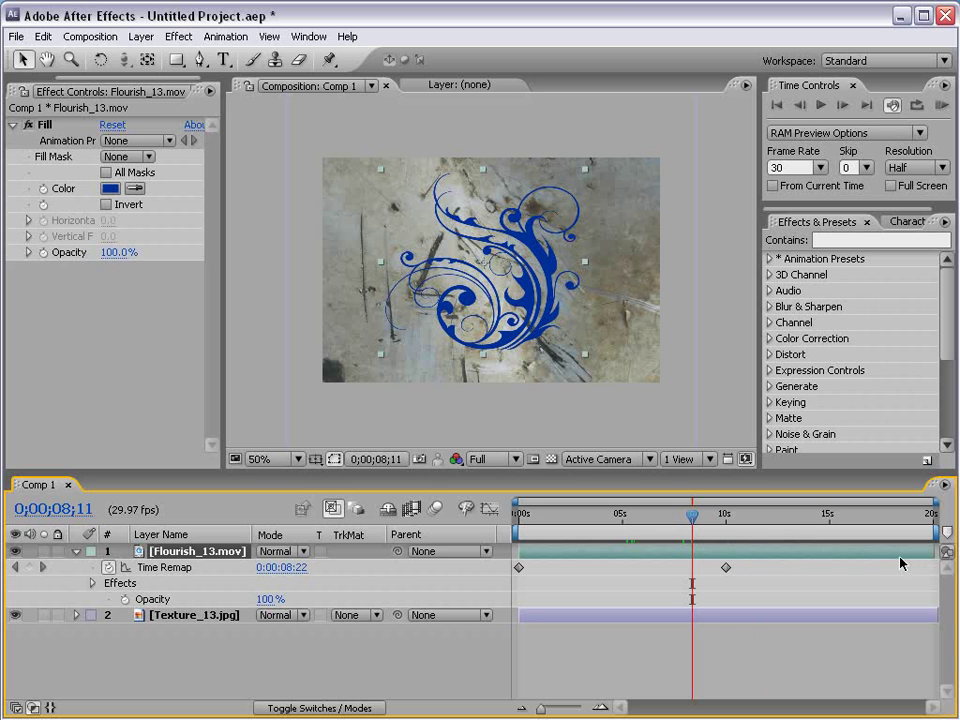
drag(692, 516, 724, 540)
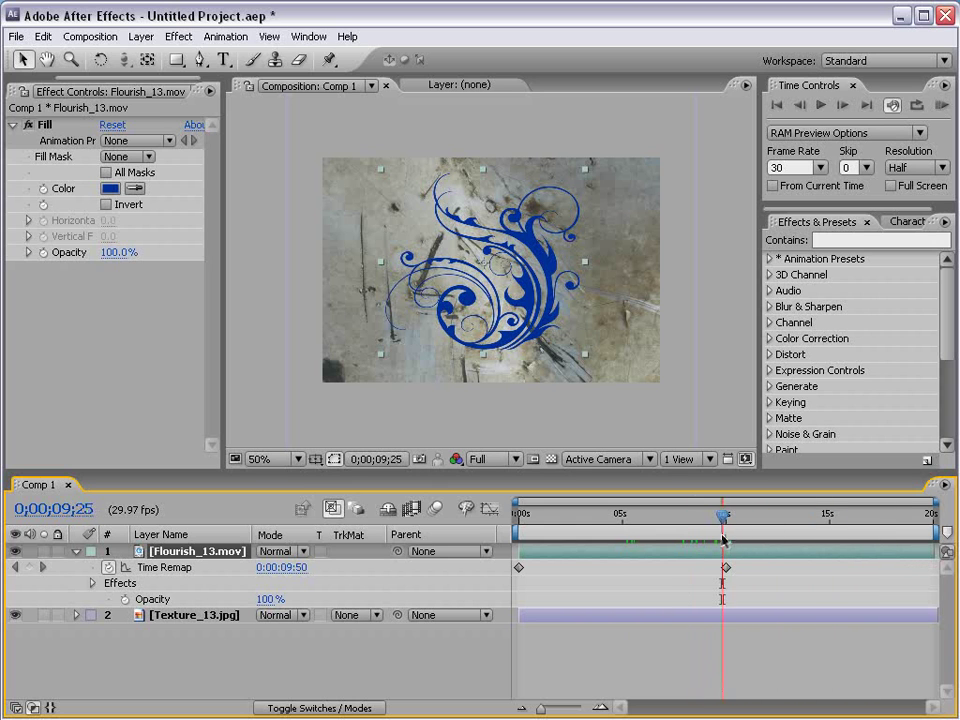
Add a Time Remap keyframe at 0;00;01;16 to hold the partly grown flourish, and delete the keyframe at 10 seconds
drag(519, 521, 550, 513)
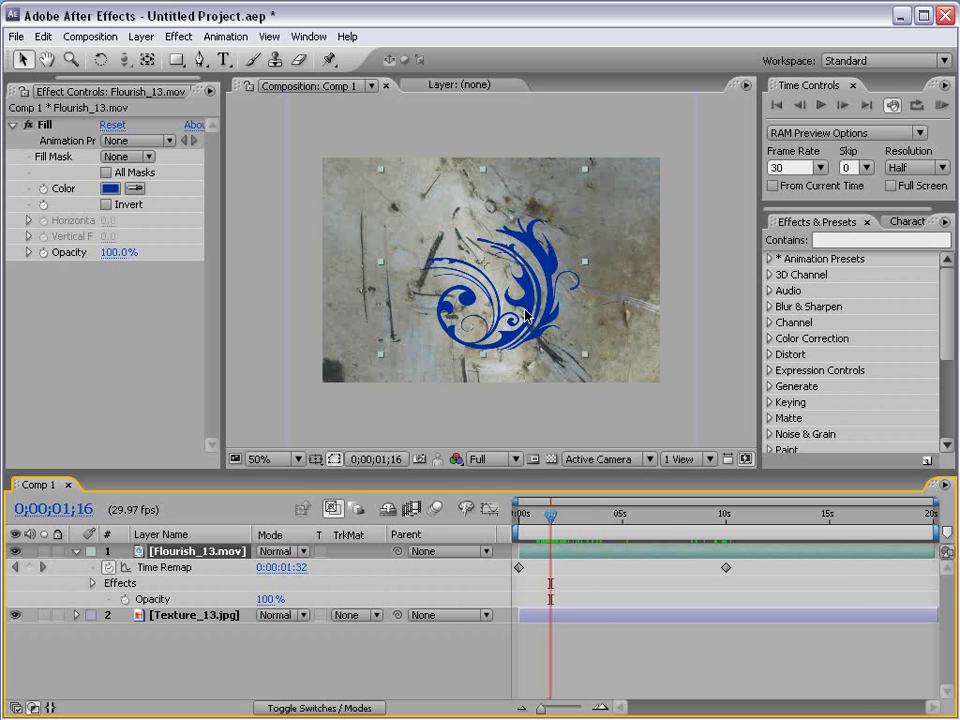
click(29, 567)
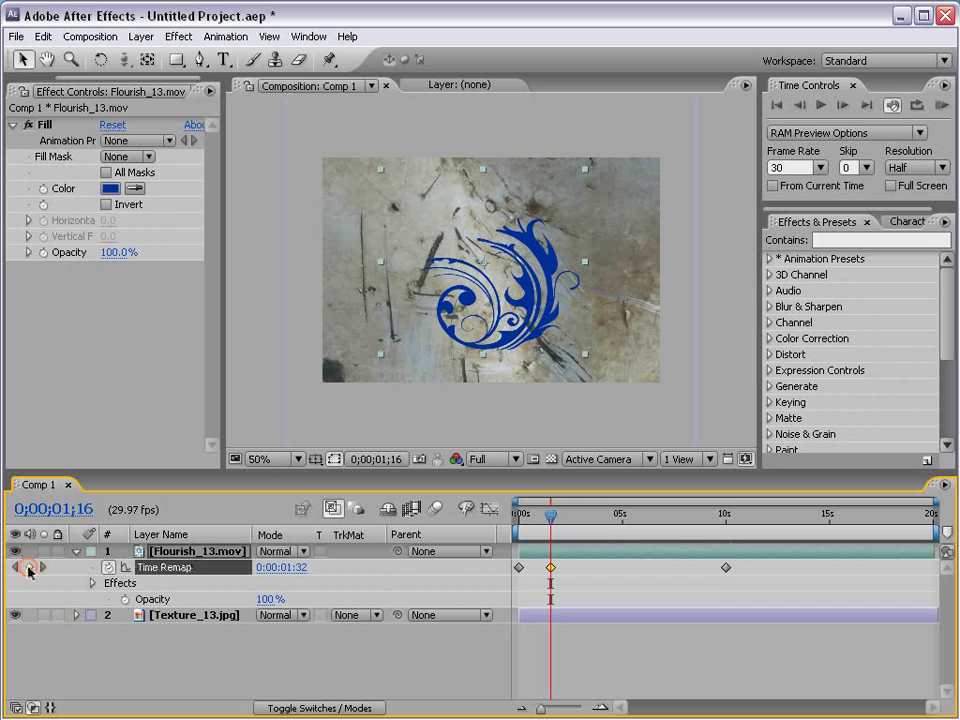
click(726, 567)
key(Delete)
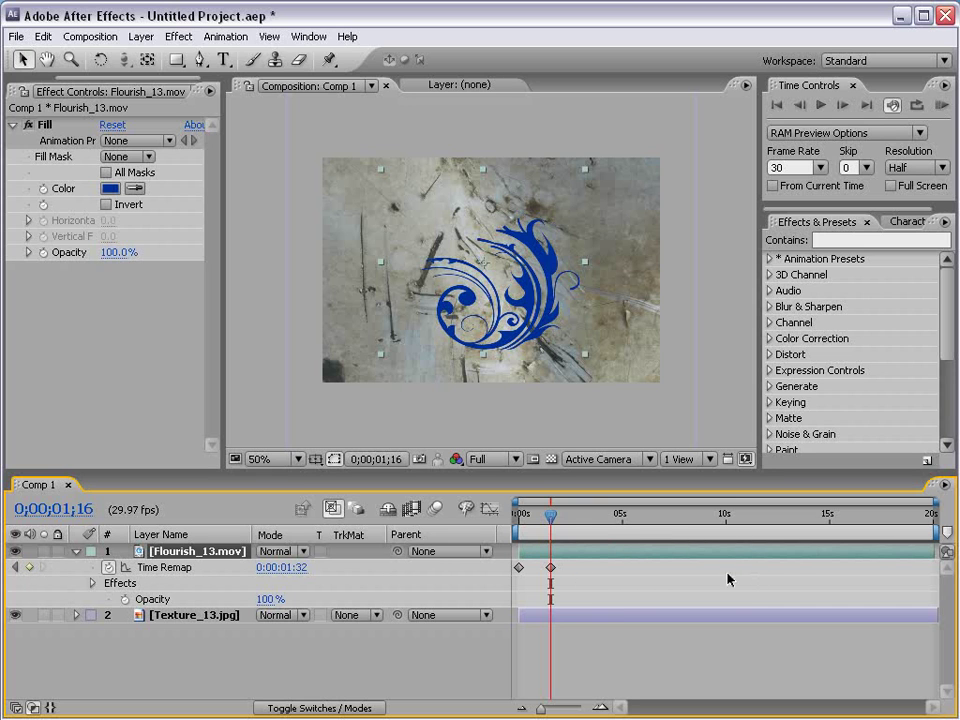
drag(552, 522, 572, 520)
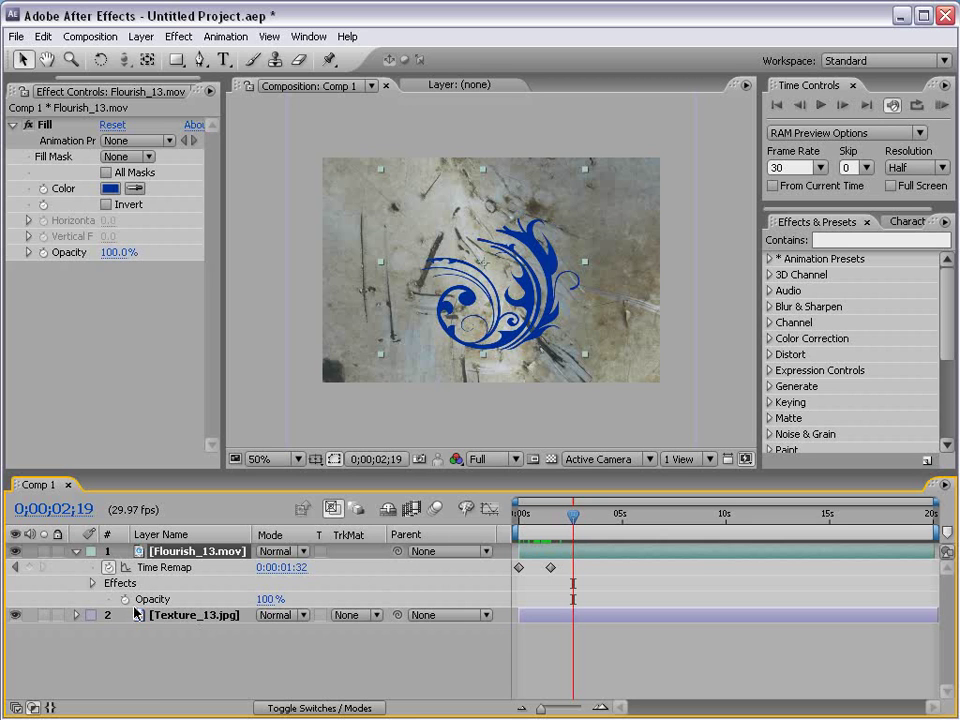
Turn off time remapping on the Flourish_13.mov layer and move the current time to about 0;00;02;23
click(107, 567)
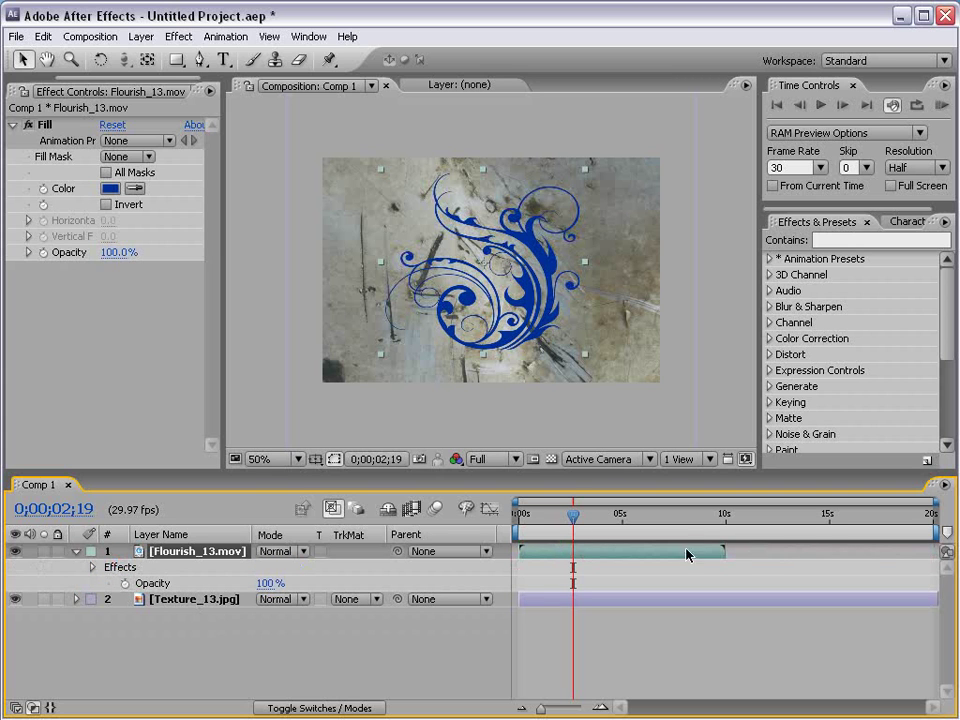
drag(573, 516, 577, 549)
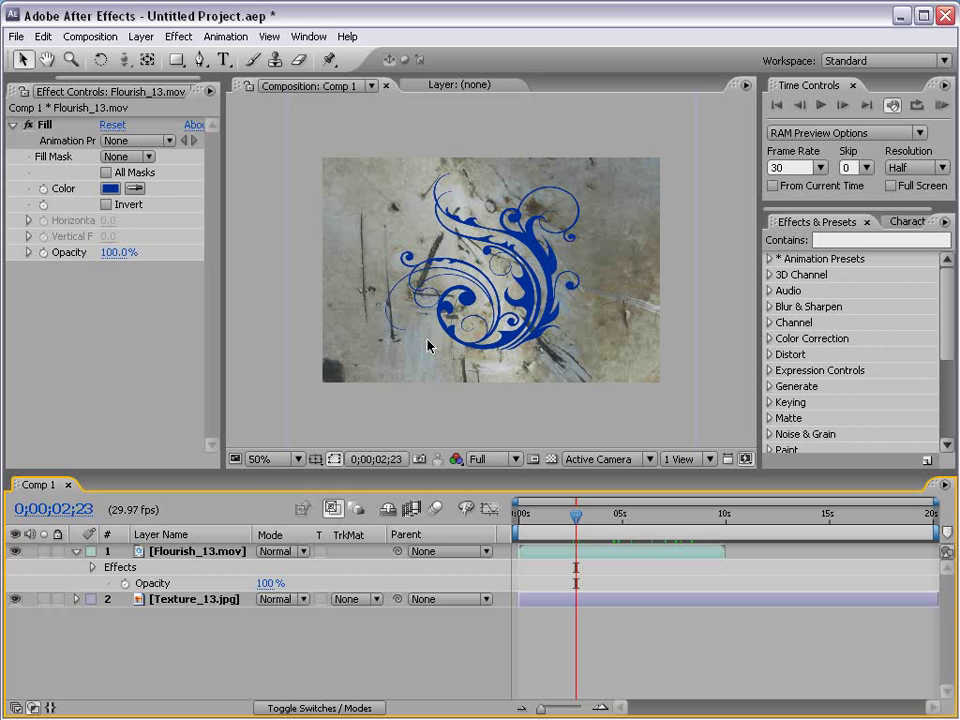
Create a black solid layer at the composition's size, 720 x 480 pixels
click(141, 36)
mouse_move(152, 56)
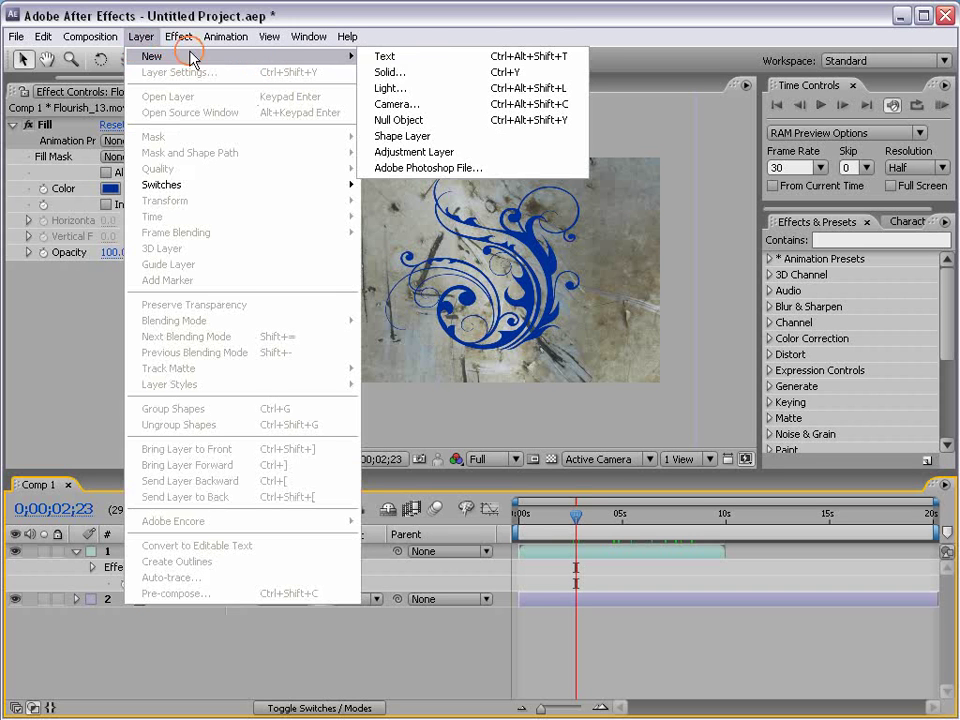
click(403, 73)
drag(689, 510, 461, 297)
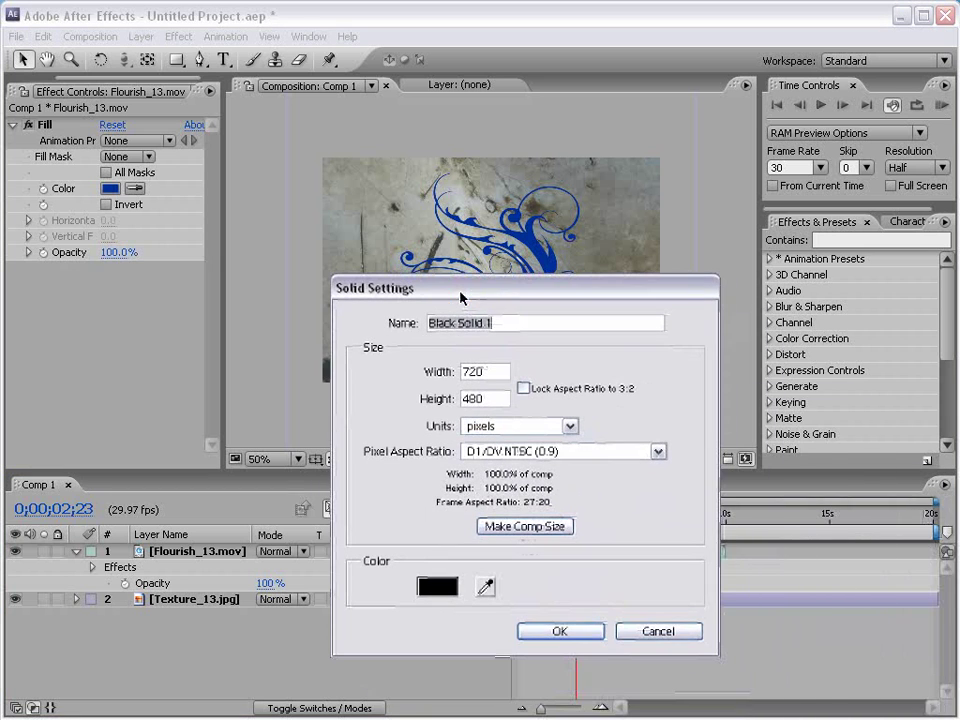
click(523, 526)
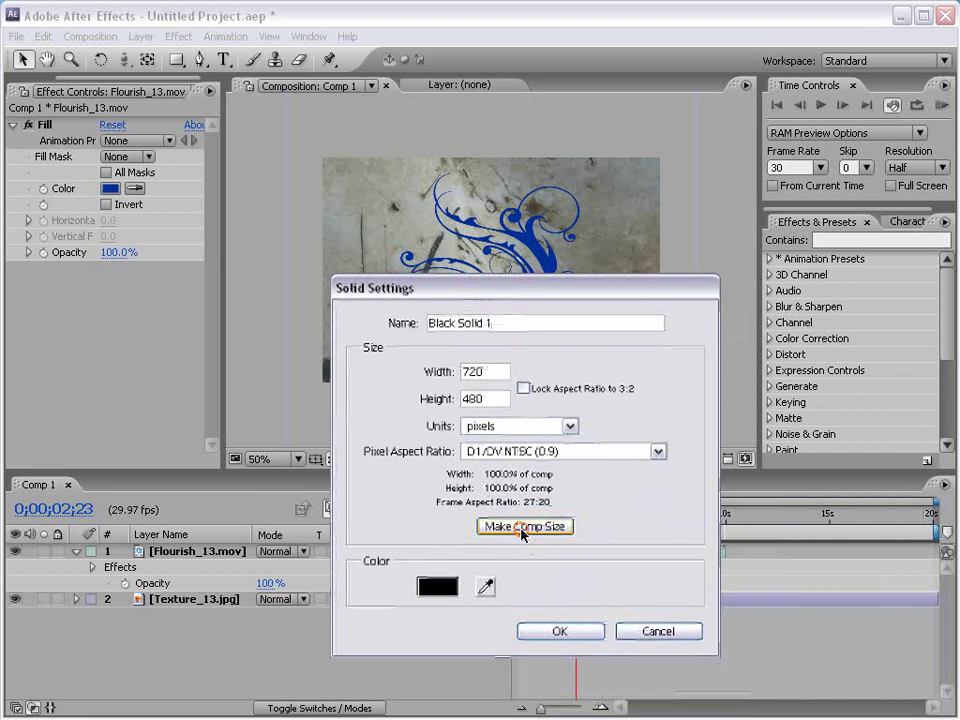
click(560, 632)
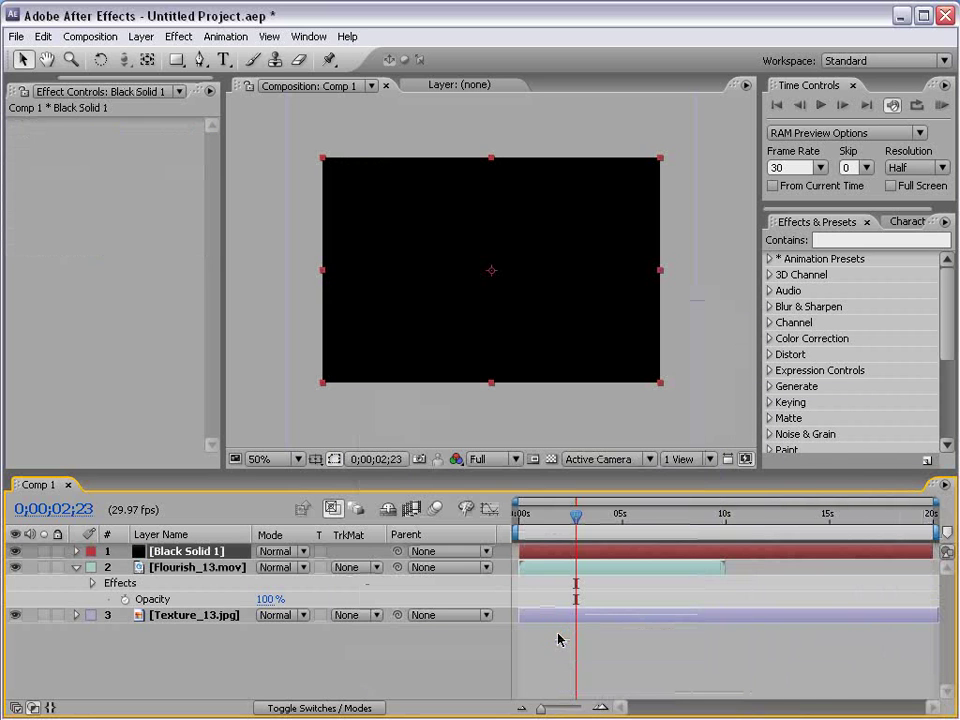
Apply the Generate Ramp effect to the black solid and set its shape to Radial Ramp
click(180, 36)
mouse_move(212, 226)
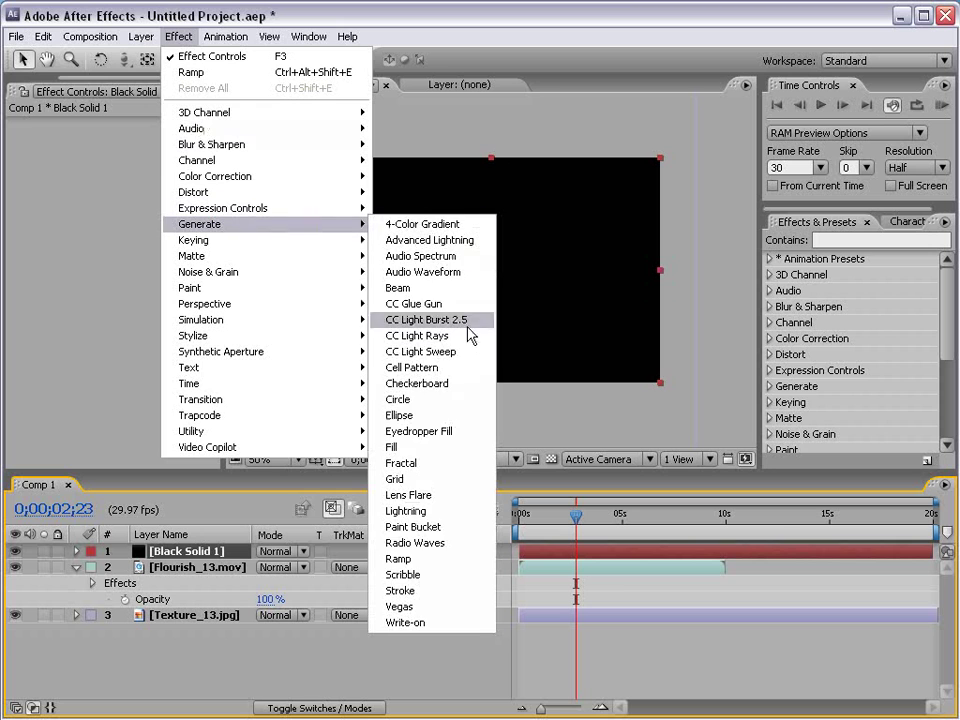
click(410, 559)
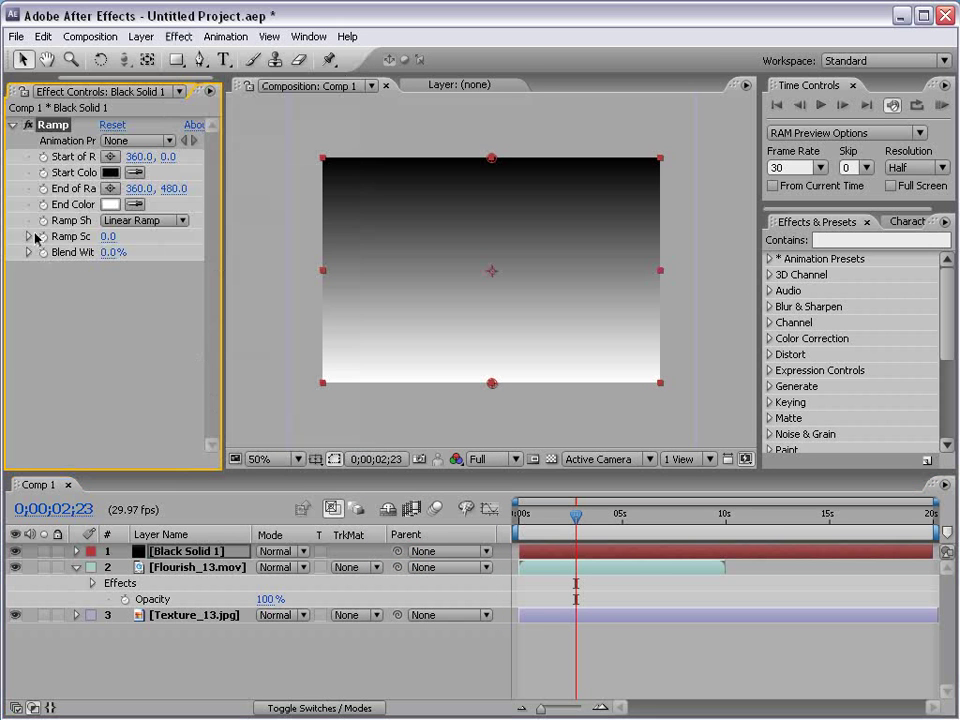
drag(221, 246, 286, 246)
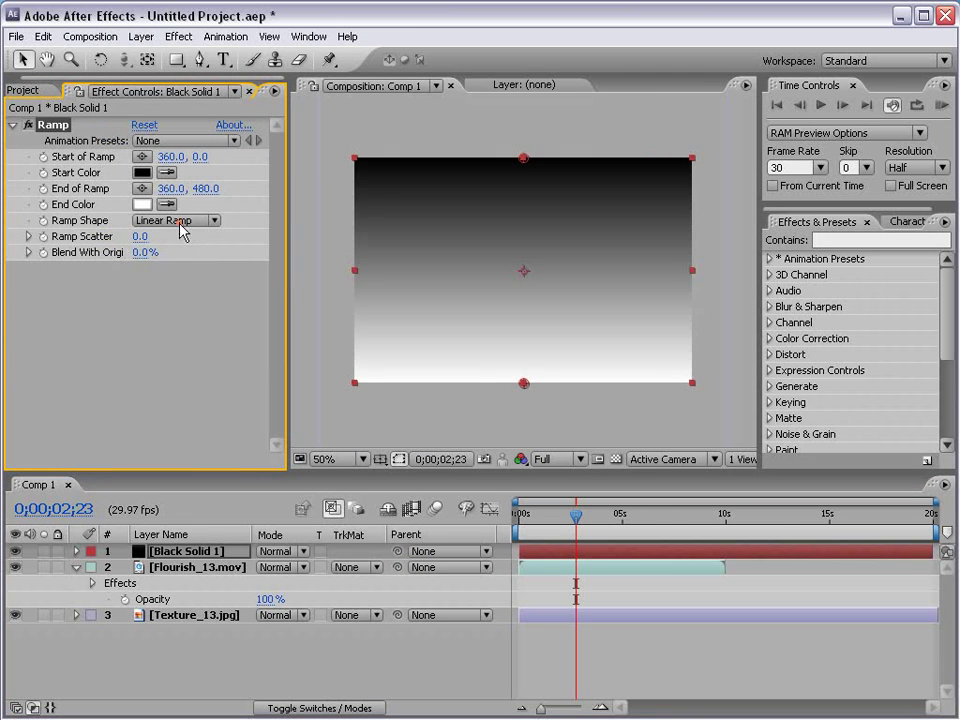
click(181, 224)
click(181, 241)
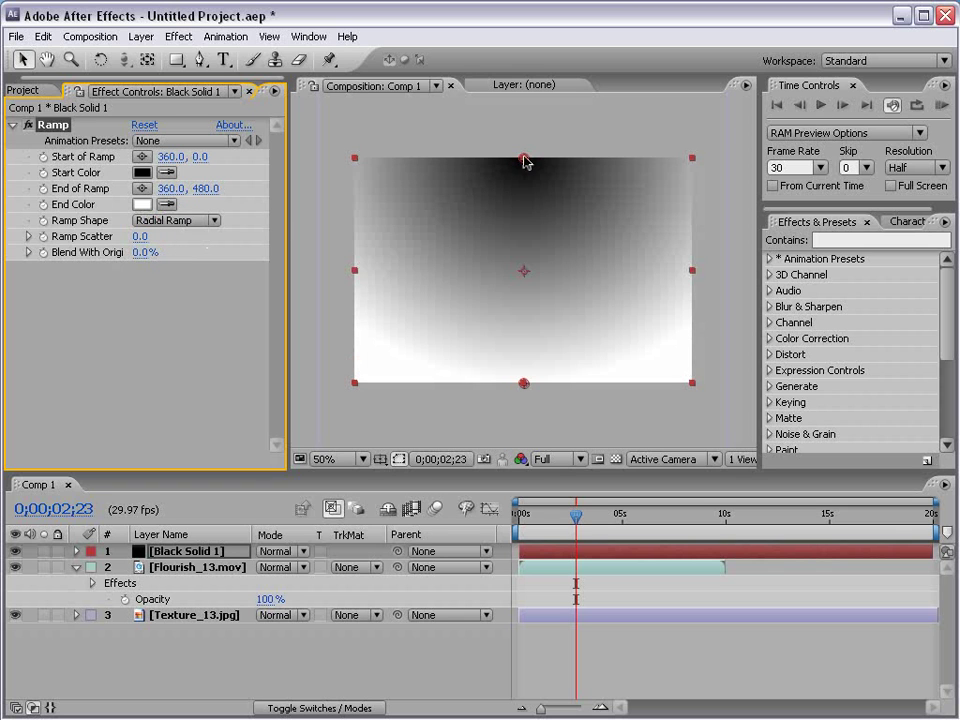
Place the radial ramp's start point at about 364, 478 and end point at about 360, 864, and accept black (000000) as the start color
drag(524, 158, 523, 417)
key(comma)
drag(522, 300, 525, 329)
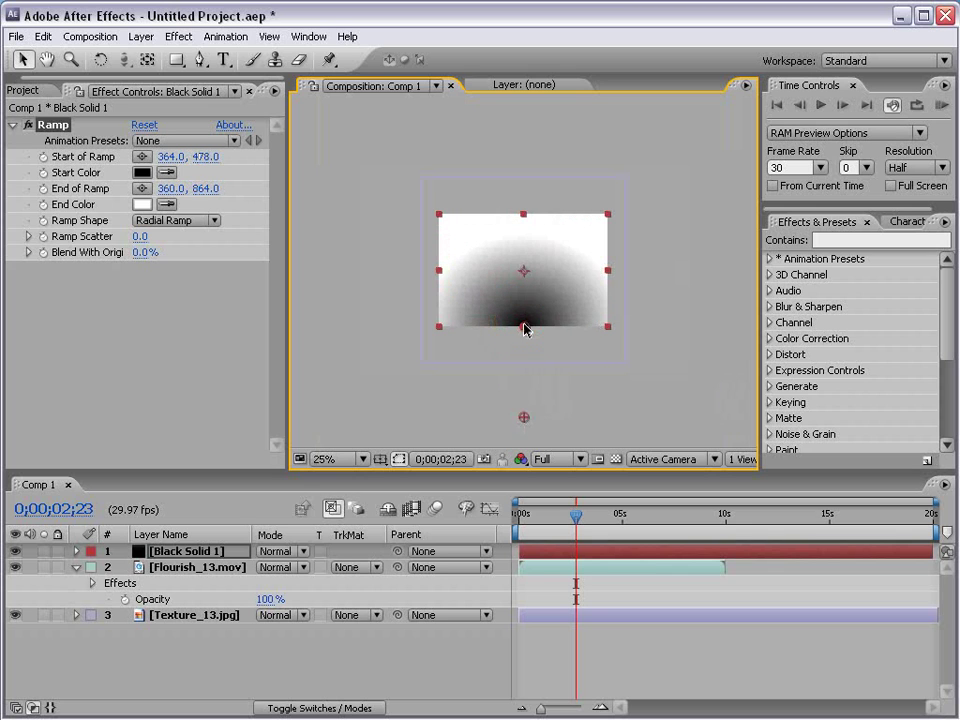
key(period)
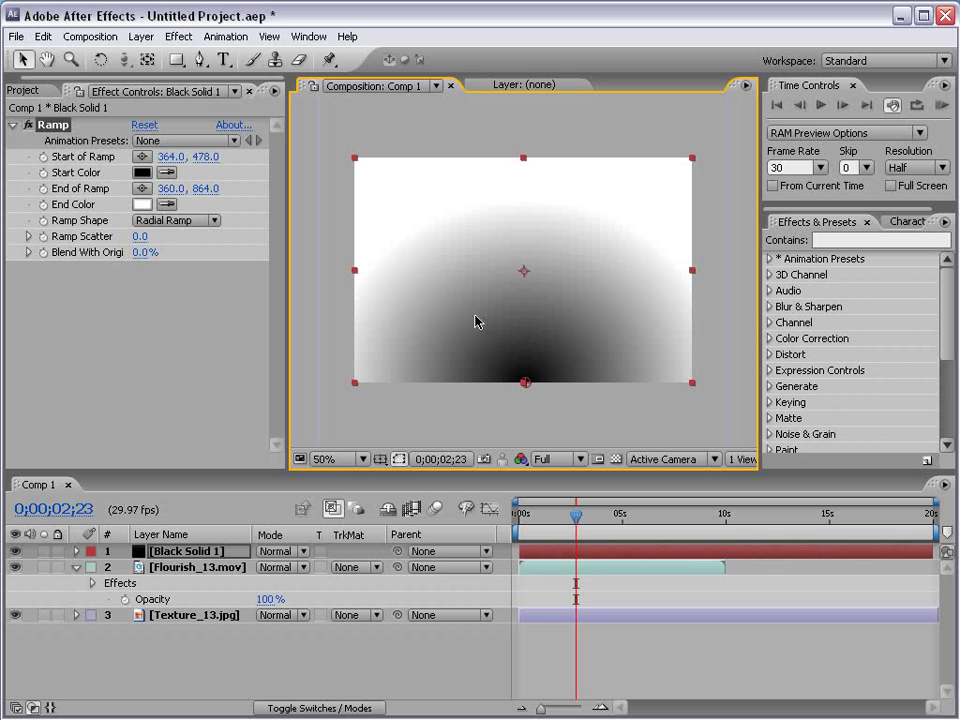
click(142, 173)
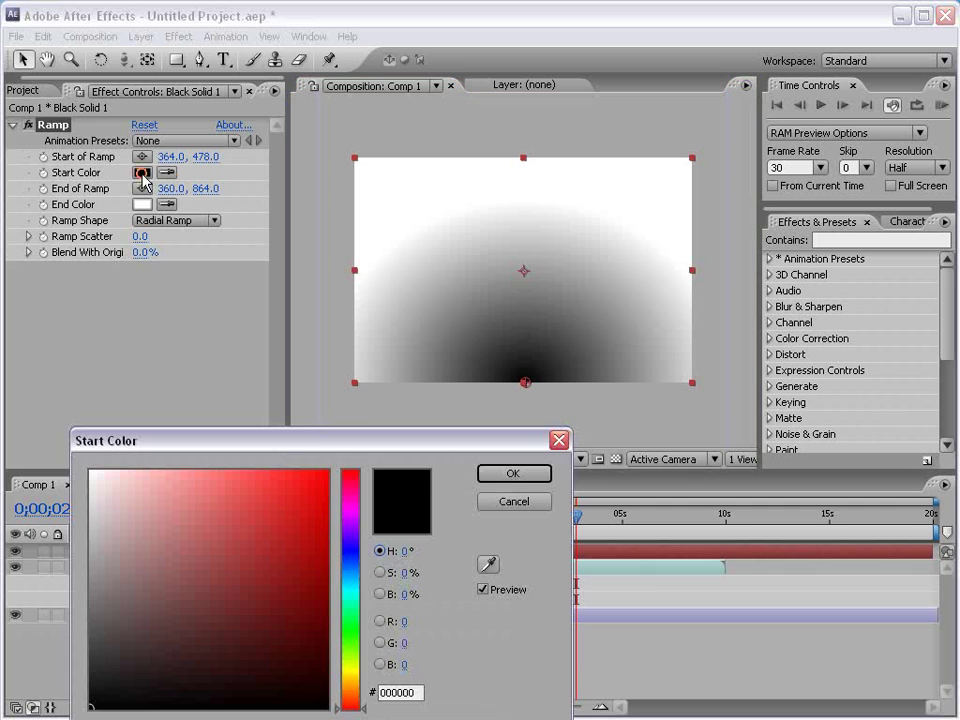
click(513, 474)
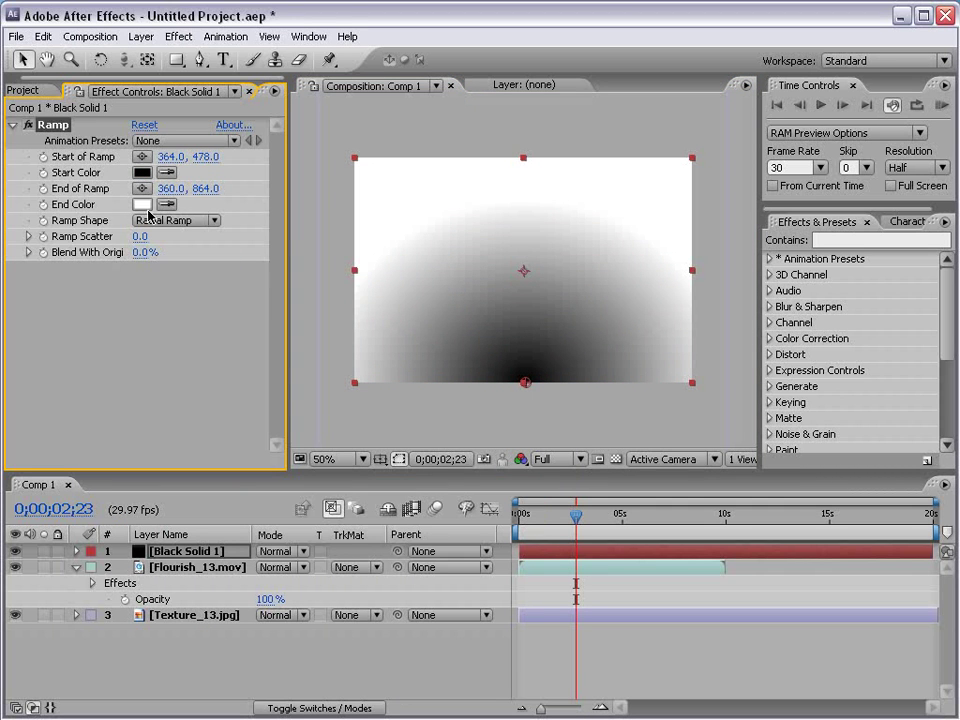
Set the Ramp effect's end color to black (000000) and its start color to dark blue (334974)
click(142, 204)
drag(221, 611, 328, 706)
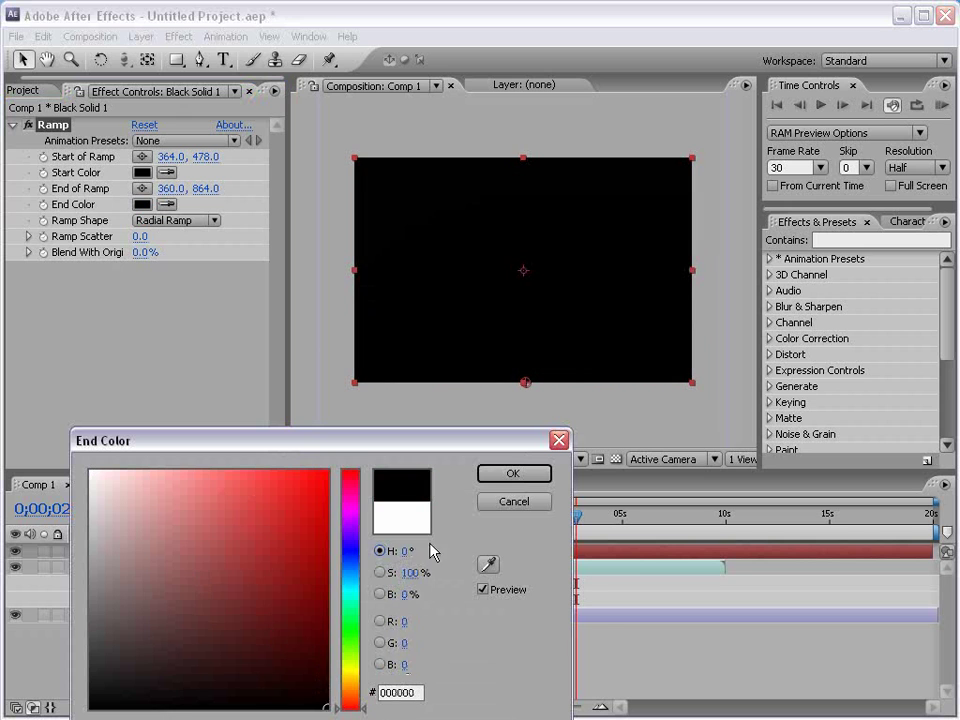
click(496, 477)
click(142, 173)
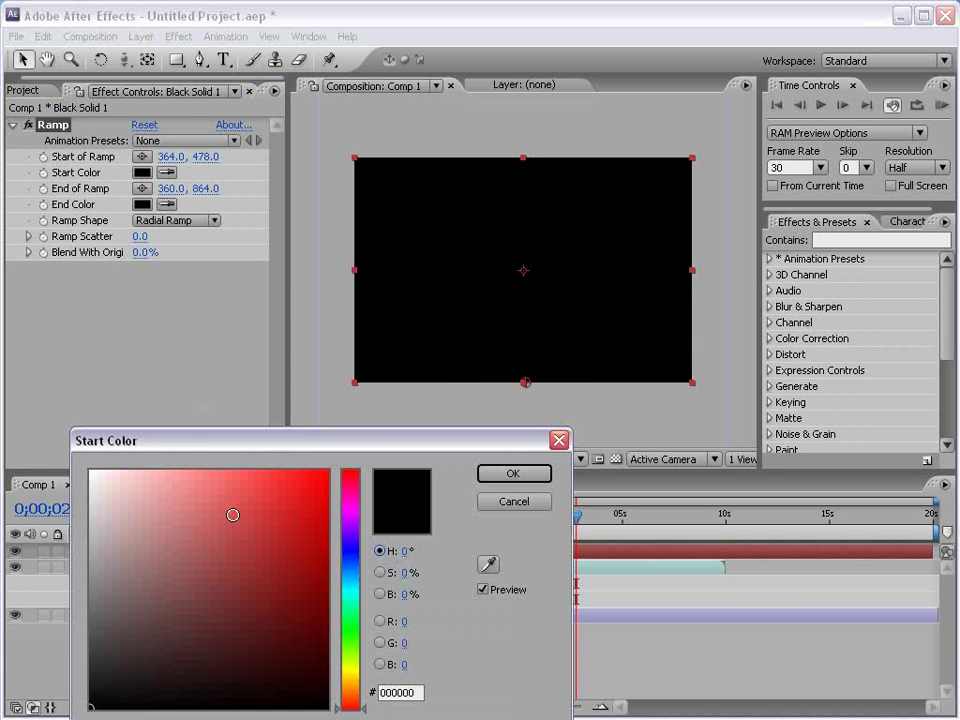
click(349, 568)
drag(199, 639, 217, 601)
click(488, 477)
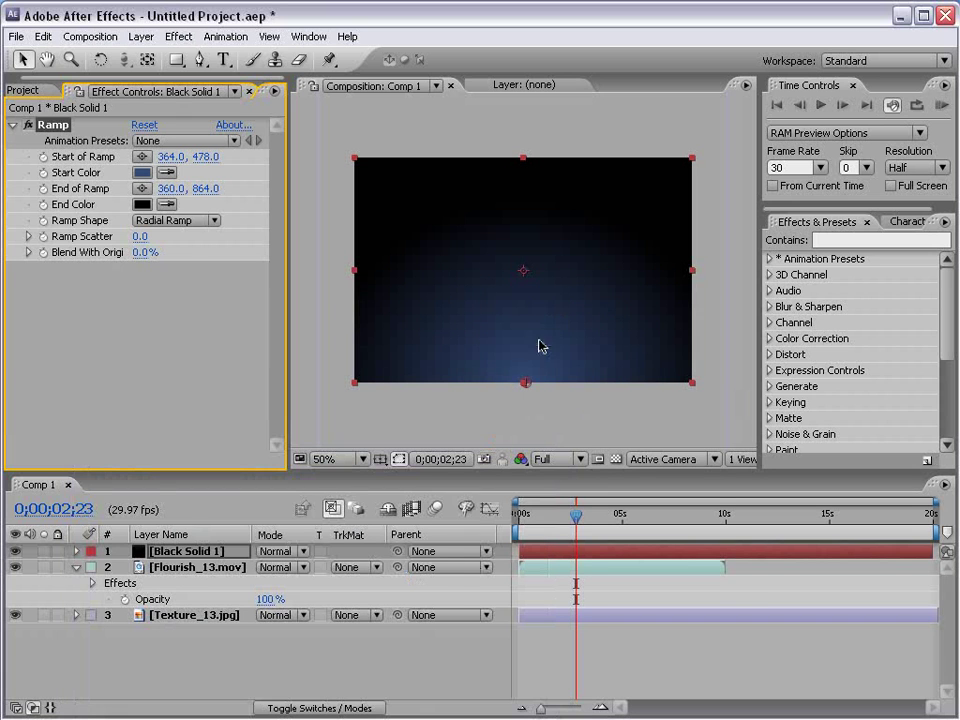
Move the radial ramp's end point farther below the frame, to about 360, 1080
key(comma)
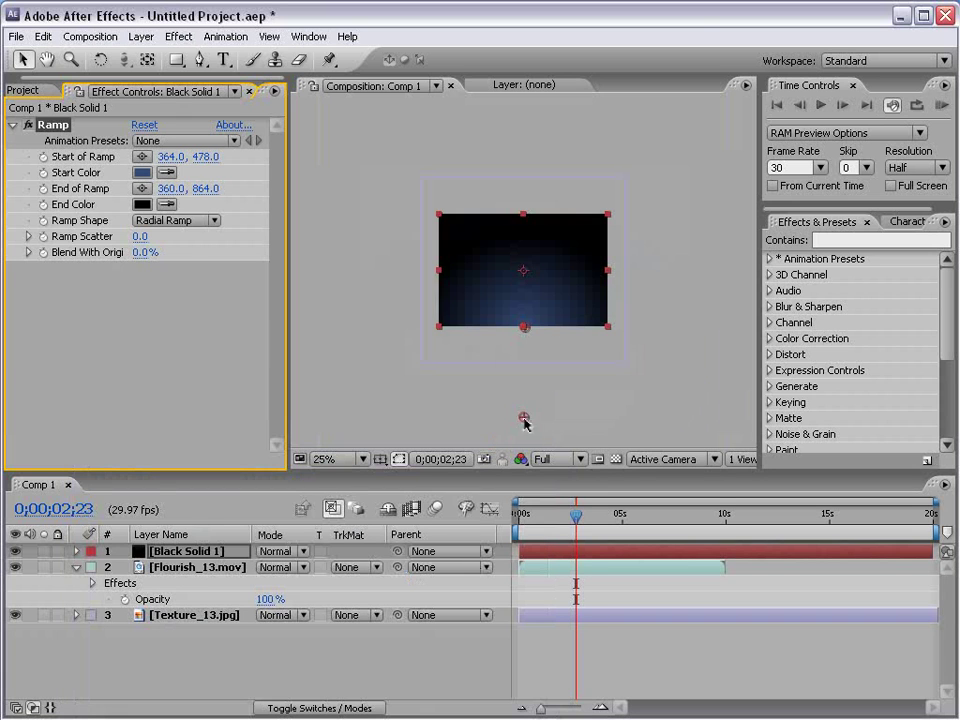
drag(524, 419, 524, 468)
key(period)
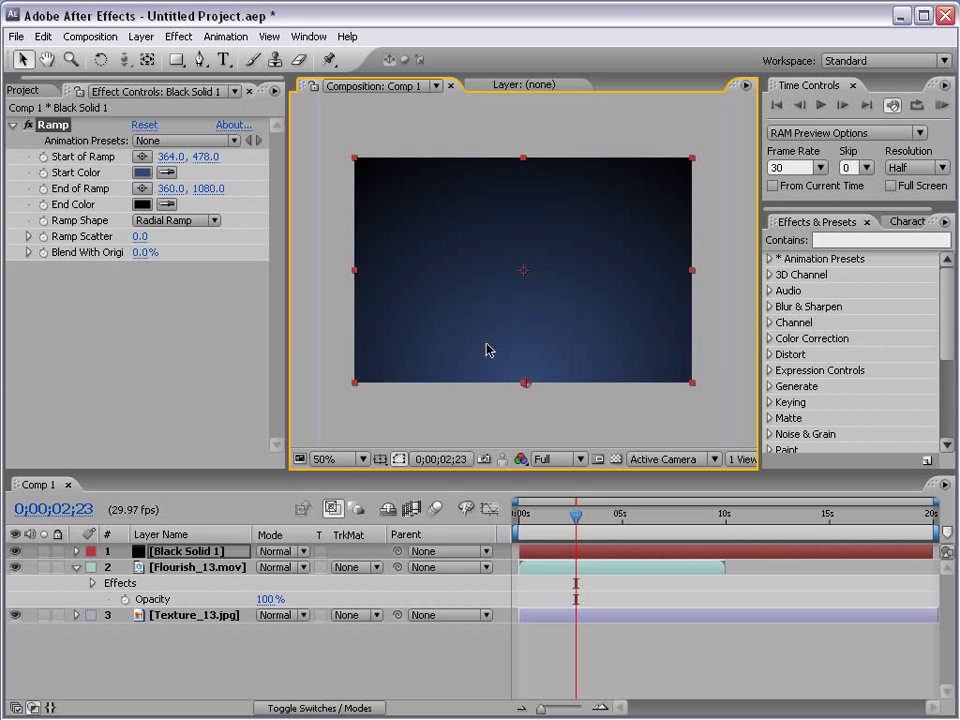
key(period)
key(grave)
key(grave)
key(comma)
Move the black solid below Texture_13.jpg in the layer stack and set the texture layer's blending mode to Overlay
drag(190, 551, 189, 630)
click(176, 599)
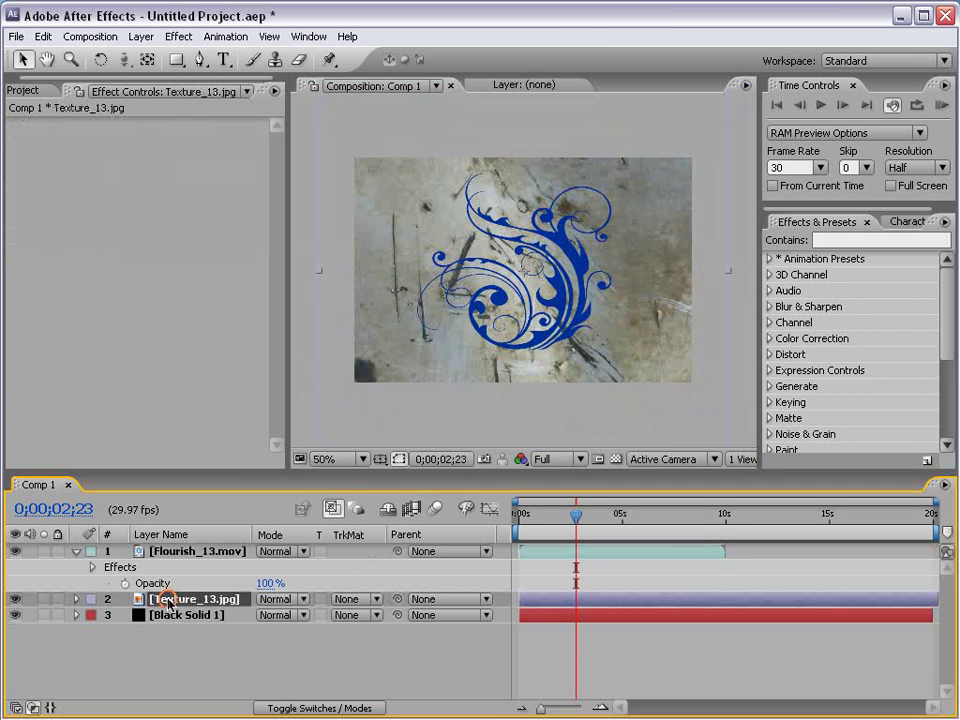
click(302, 599)
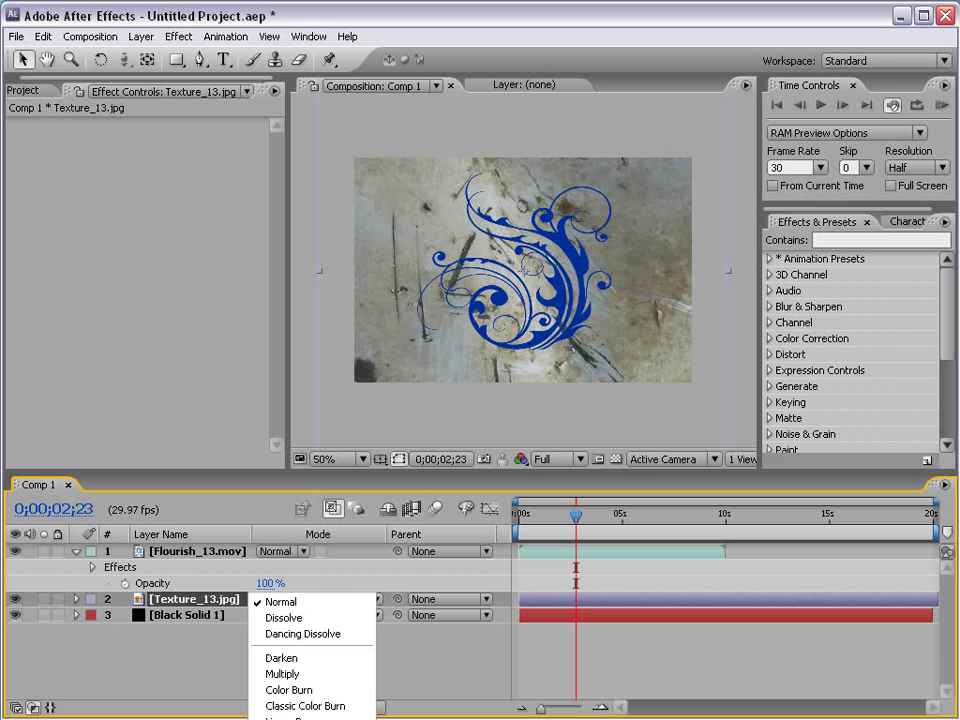
click(261, 601)
click(276, 602)
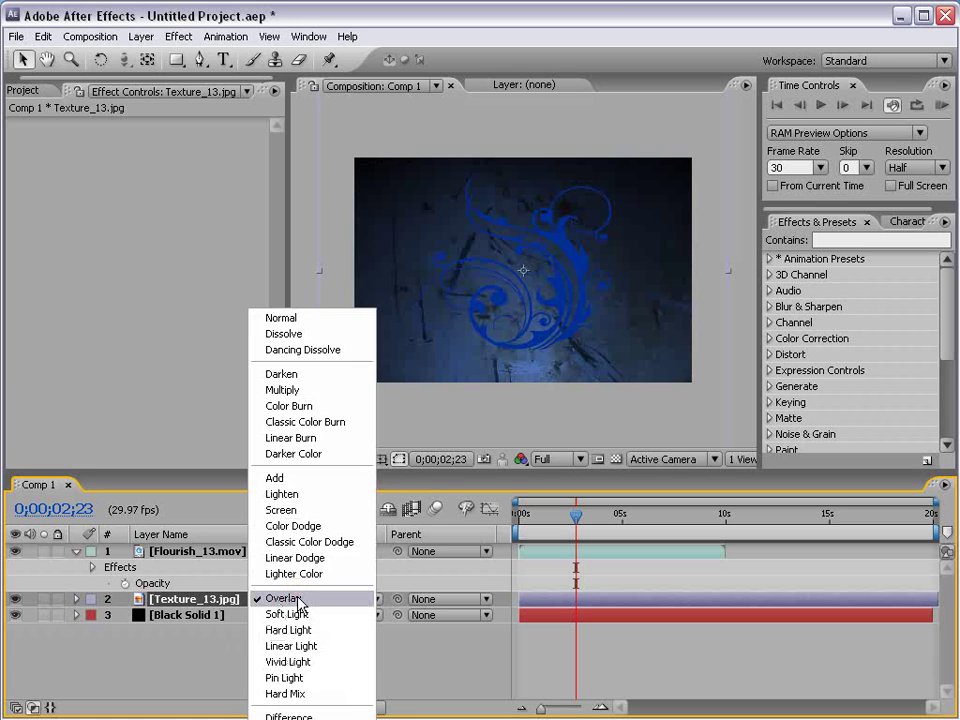
click(298, 605)
With the flourish temporarily hidden, go to 0;00;00;20 and shift the Texture_13.jpg layer slightly up and left in the frame
click(14, 552)
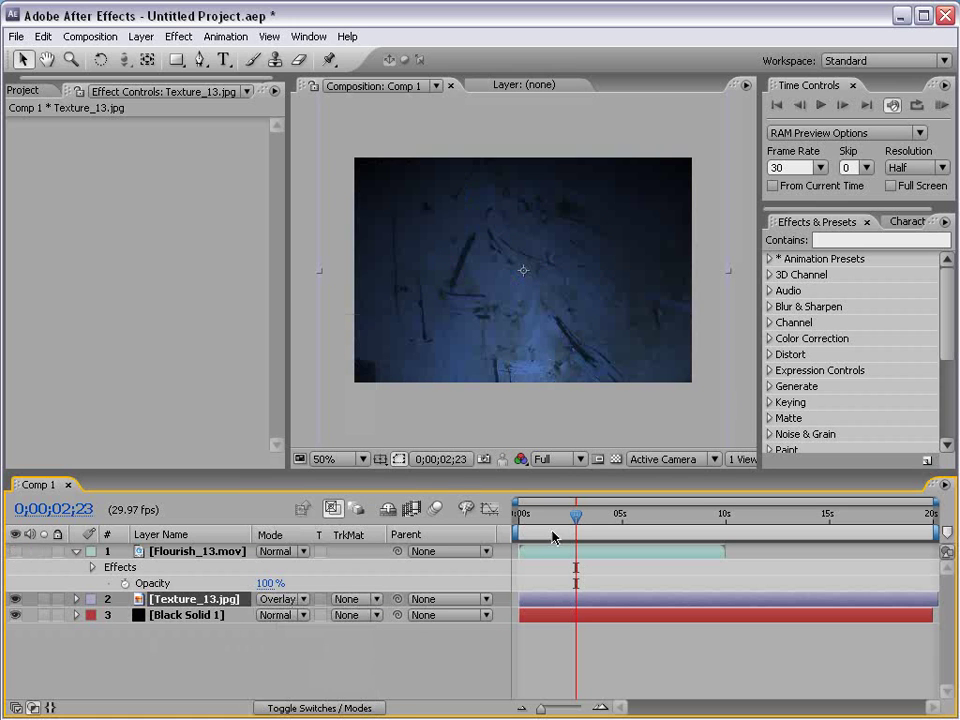
drag(553, 520, 533, 518)
drag(483, 396, 478, 374)
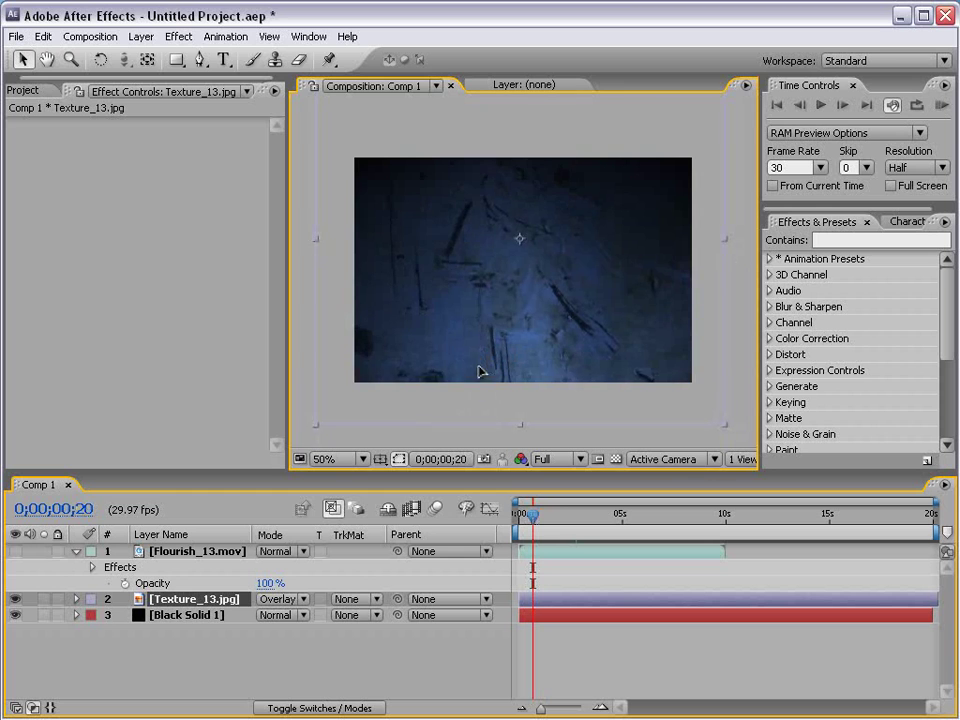
click(14, 552)
Set the Flourish_13.mov layer's Fill color to white and preview its animation near the start, around 0;00;00;08
click(197, 551)
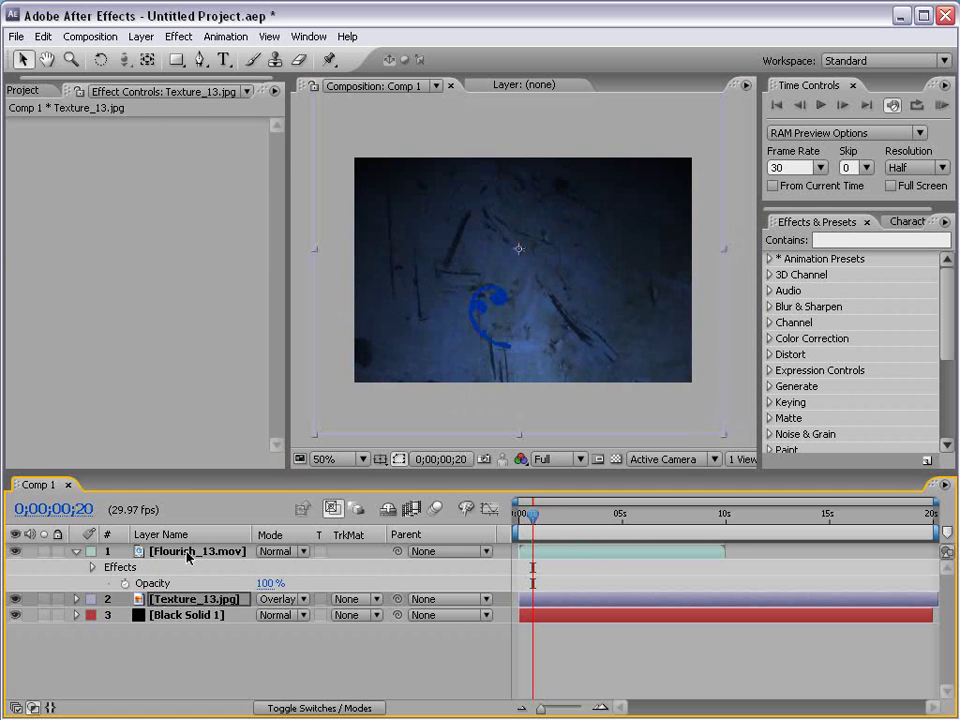
click(141, 188)
drag(228, 517, 89, 470)
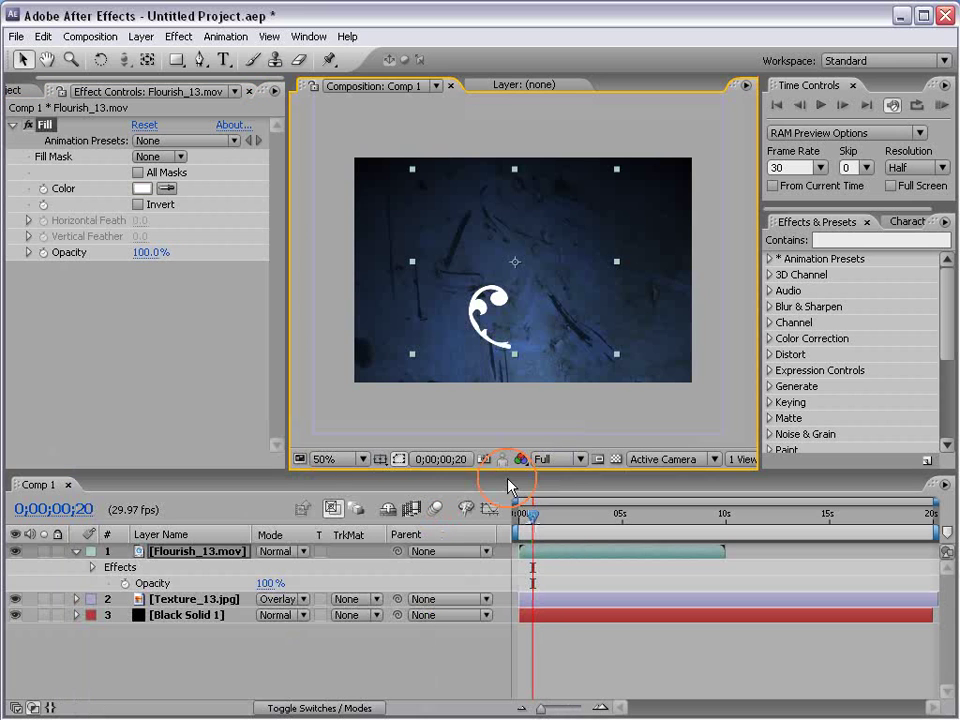
mouse_move(532, 514)
mouse_down()
mouse_move(579, 514)
mouse_move(522, 515)
mouse_up()
click(565, 515)
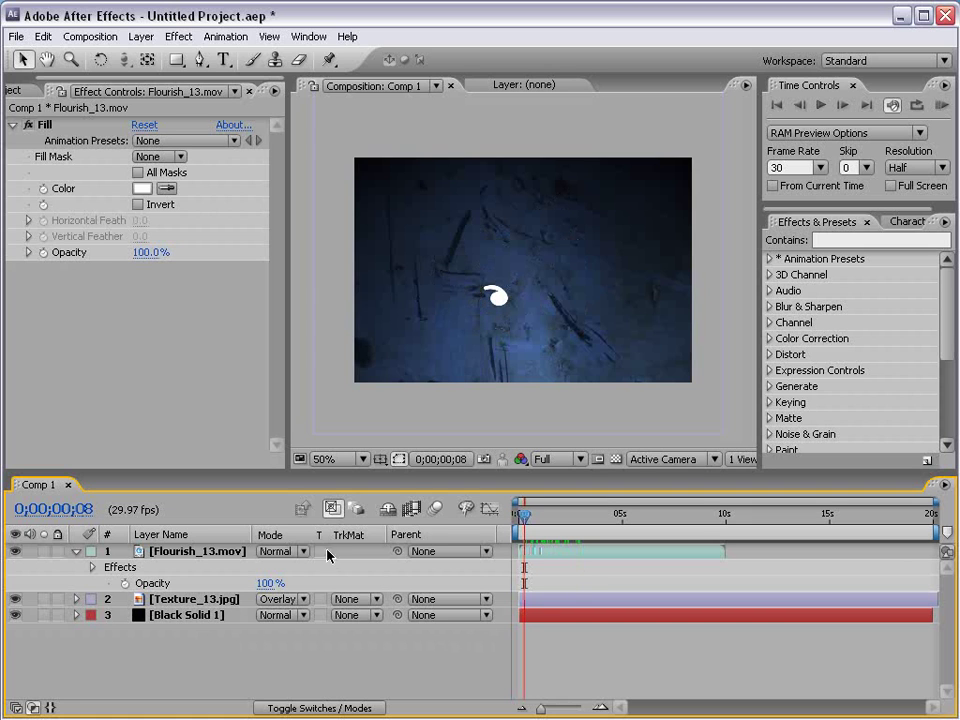
Hide the flourish and texture layers and set the black solid's Ramp start color to white (FFFFFF)
drag(15, 551, 15, 599)
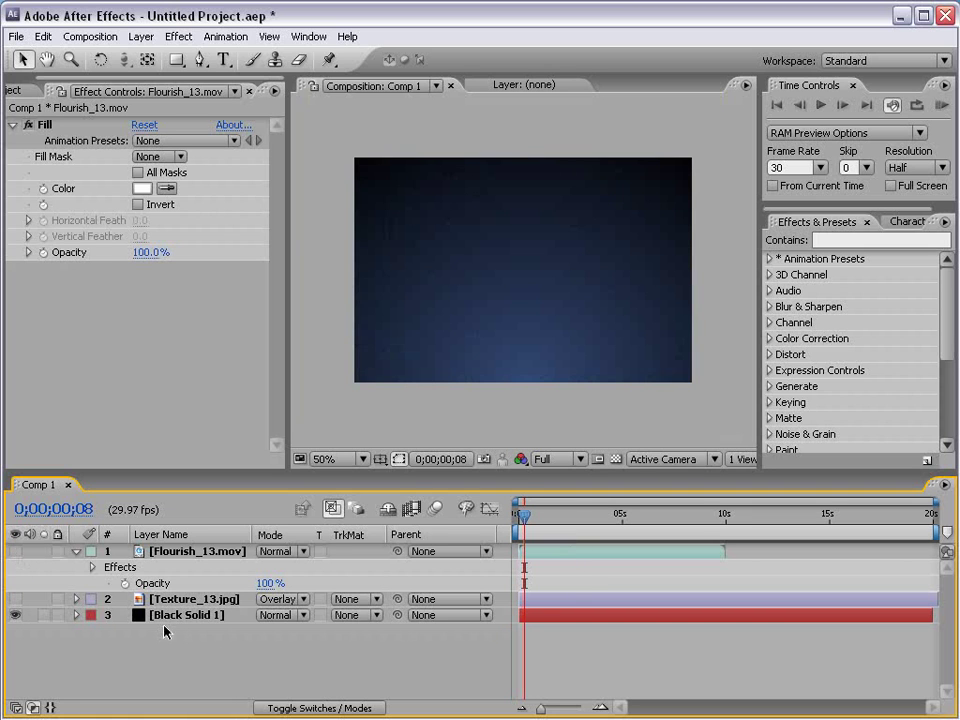
click(180, 615)
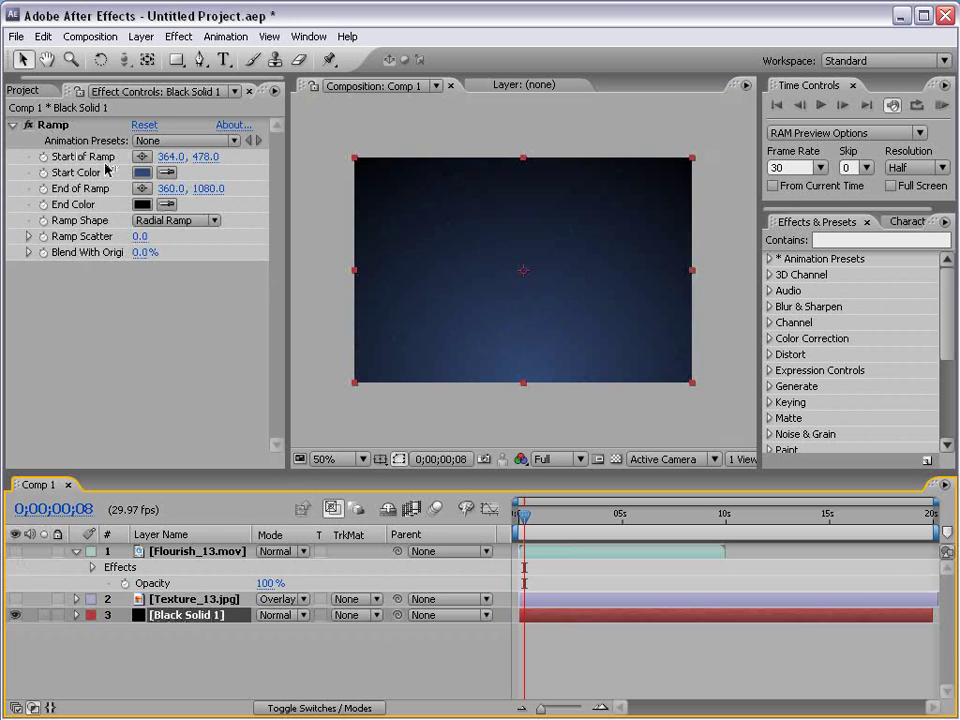
click(143, 177)
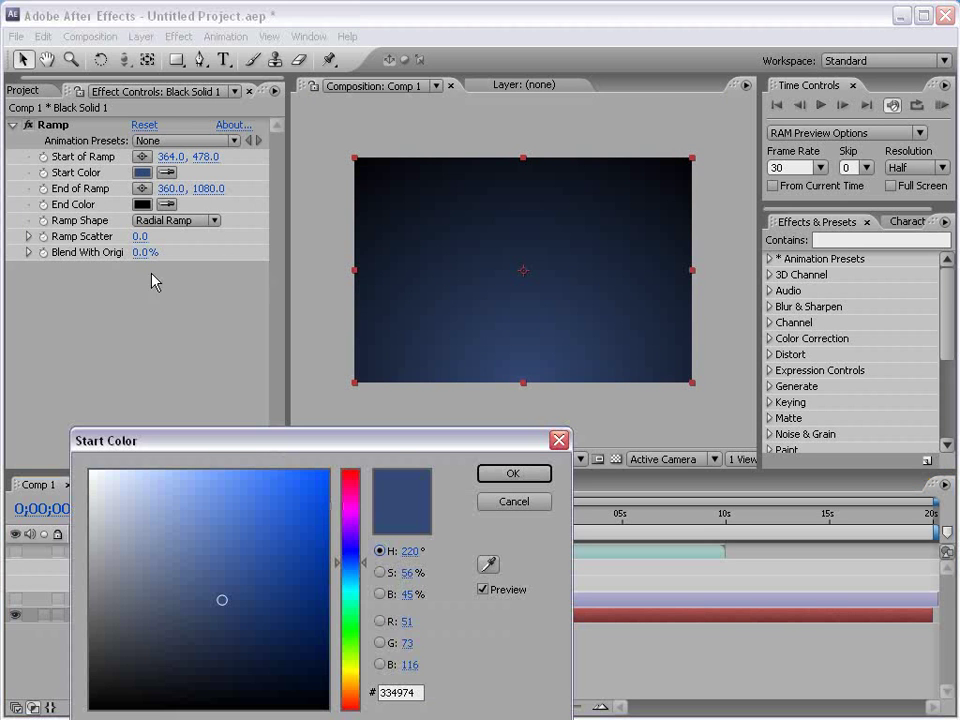
click(111, 497)
drag(111, 497, 36, 439)
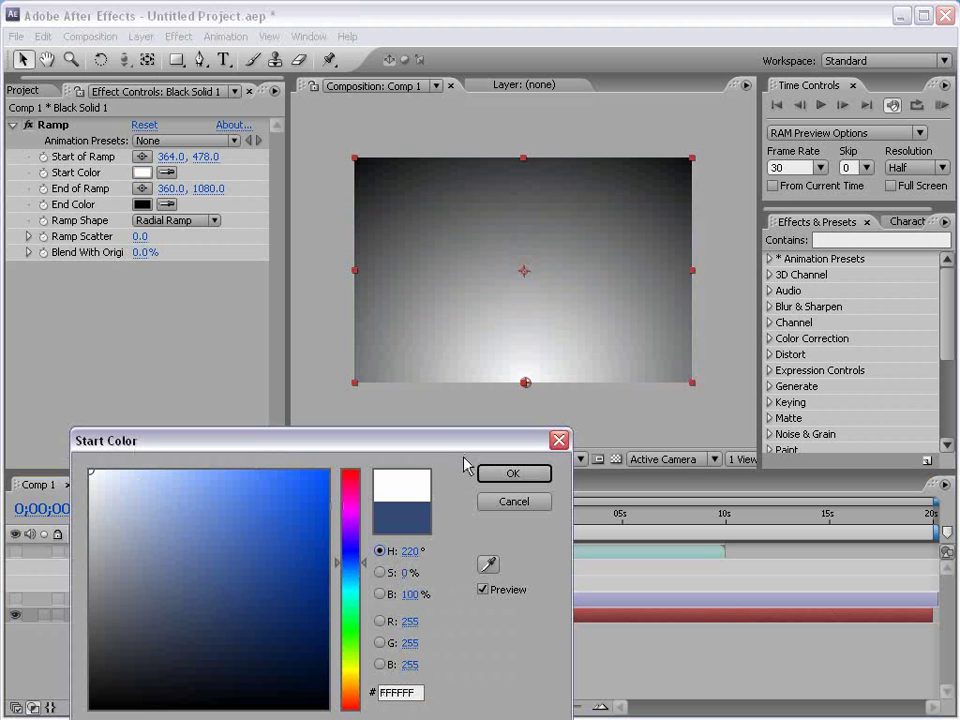
click(510, 473)
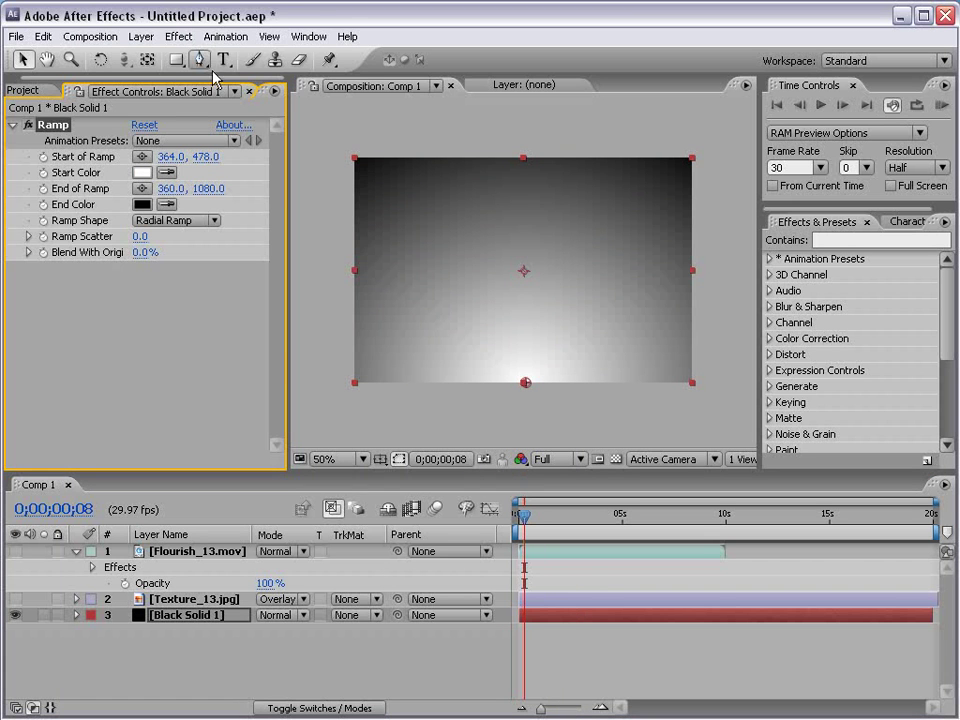
Apply the Colorama effect to the black solid and set its output cycle's preset palette to Ramp Grey
click(182, 38)
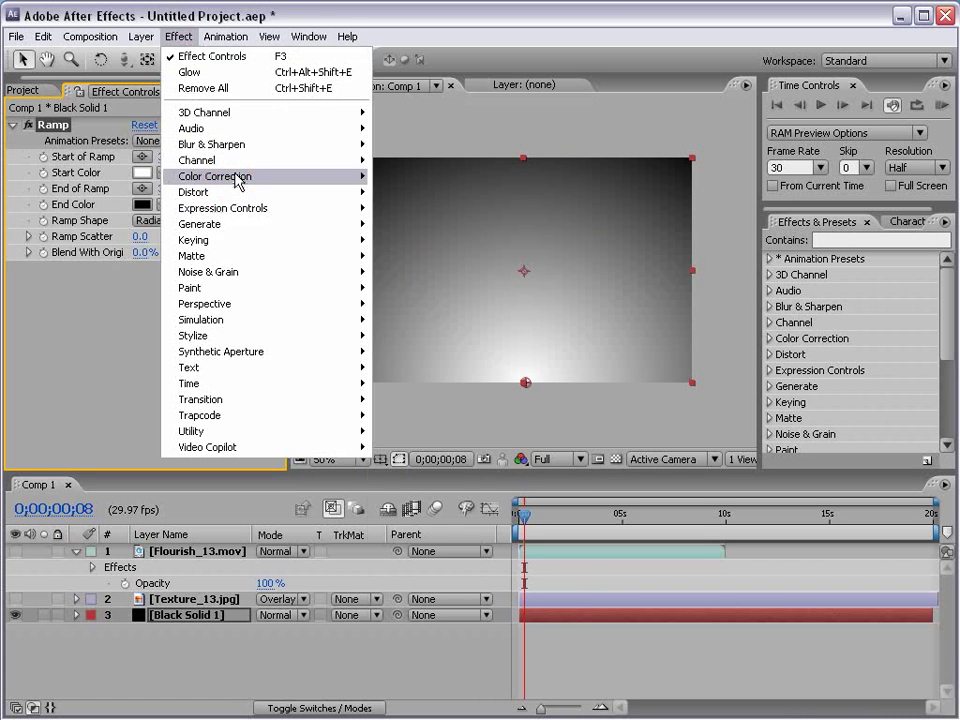
mouse_move(240, 177)
click(452, 399)
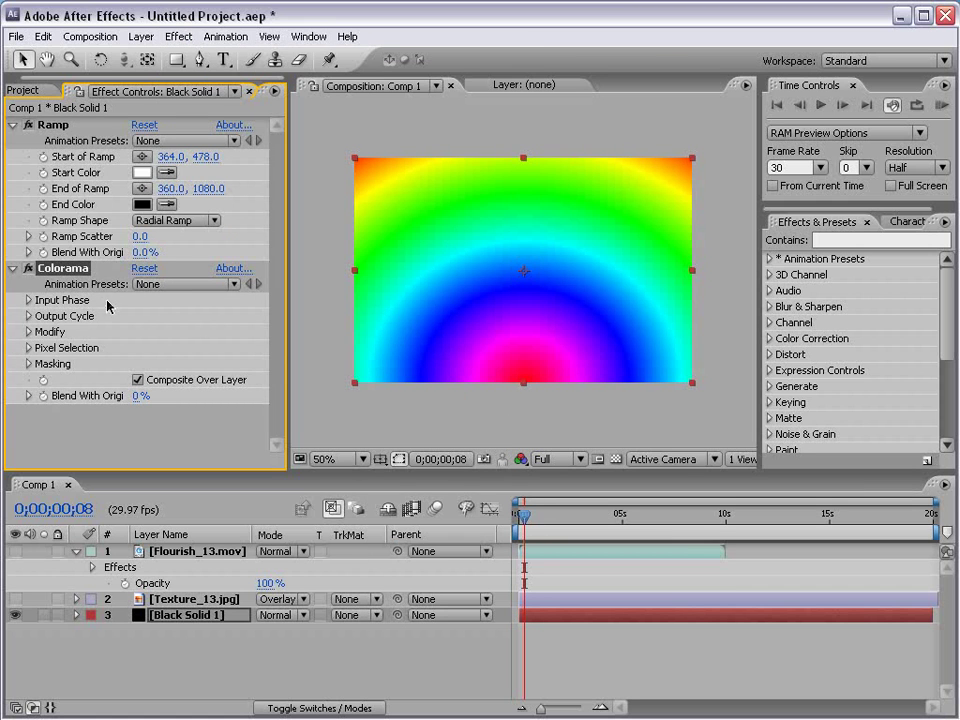
click(29, 316)
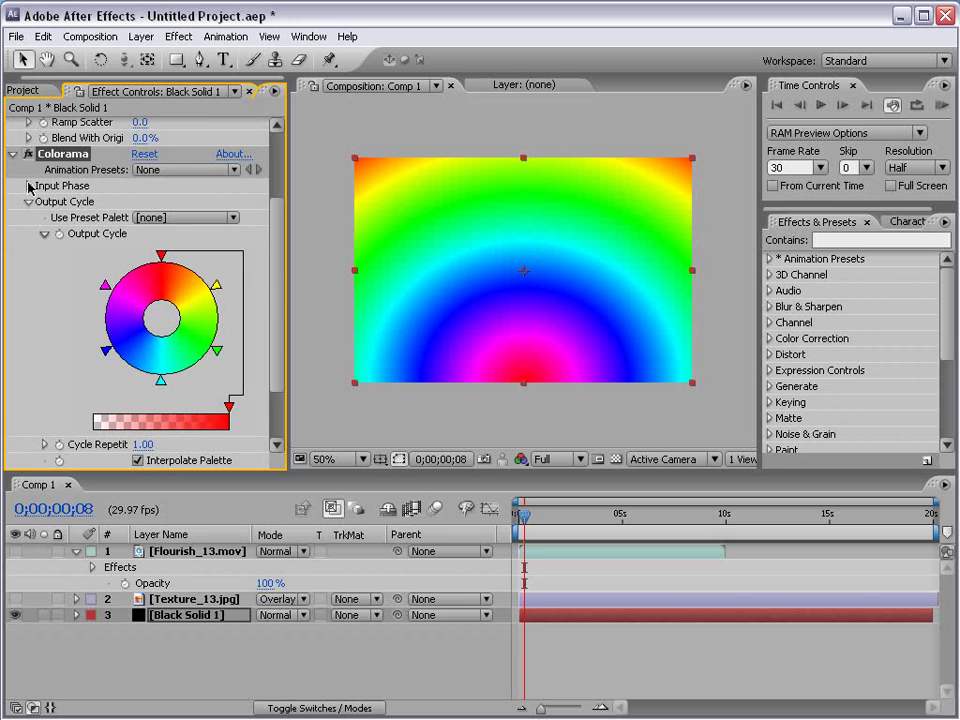
scroll(121, 188, up, 3)
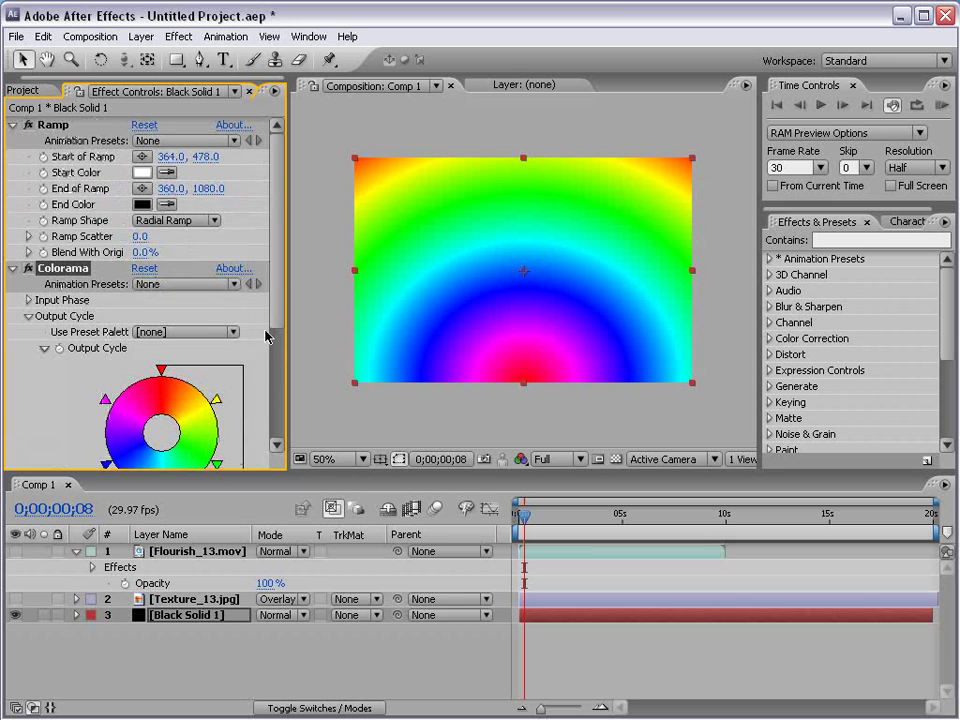
click(182, 332)
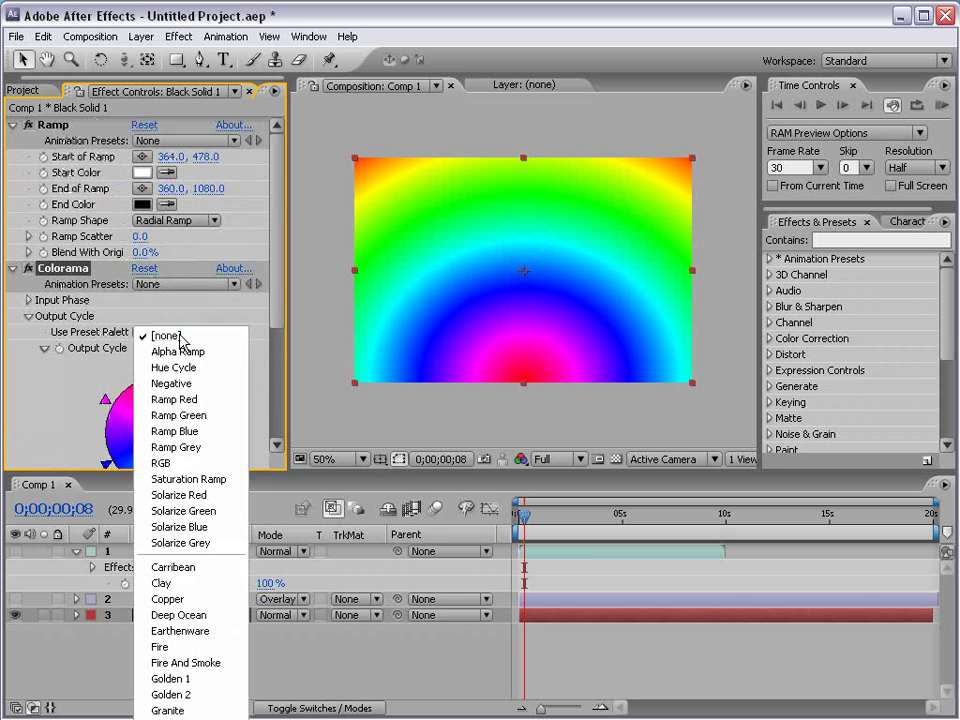
click(182, 449)
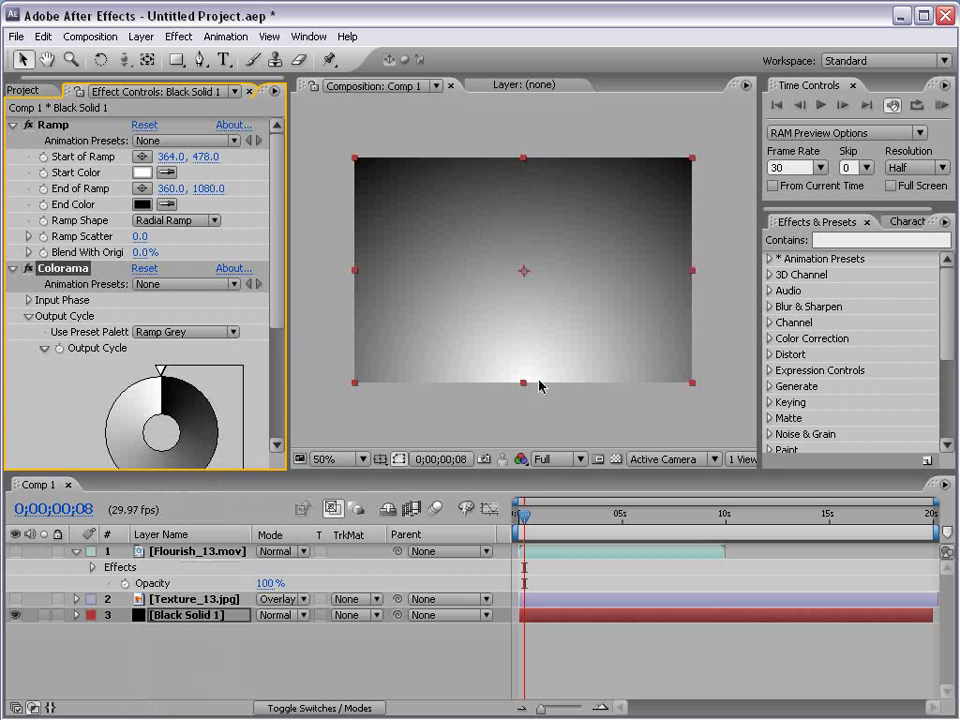
Accept black (RGB 0, 0, 0) as the first color on Colorama's output cycle wheel
drag(276, 296, 287, 349)
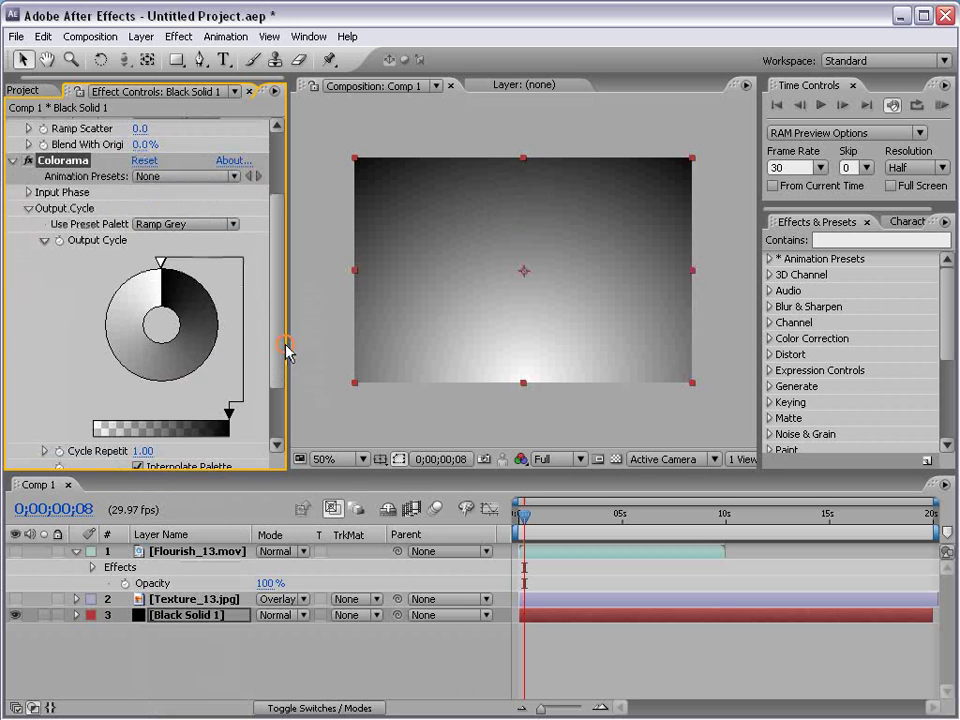
double_click(162, 263)
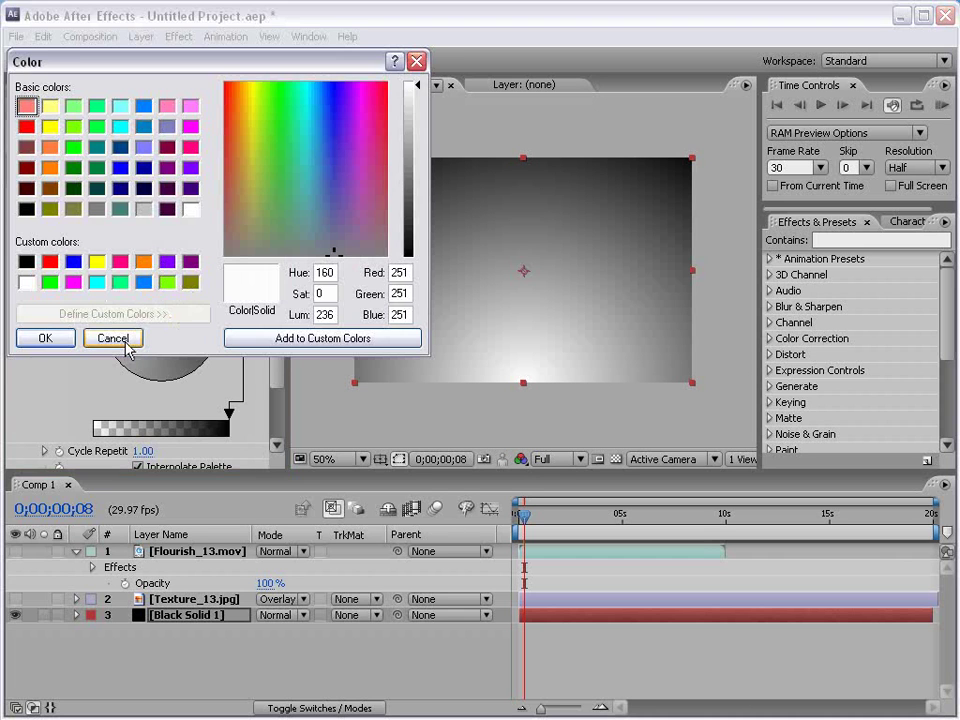
click(112, 337)
click(162, 264)
double_click(163, 265)
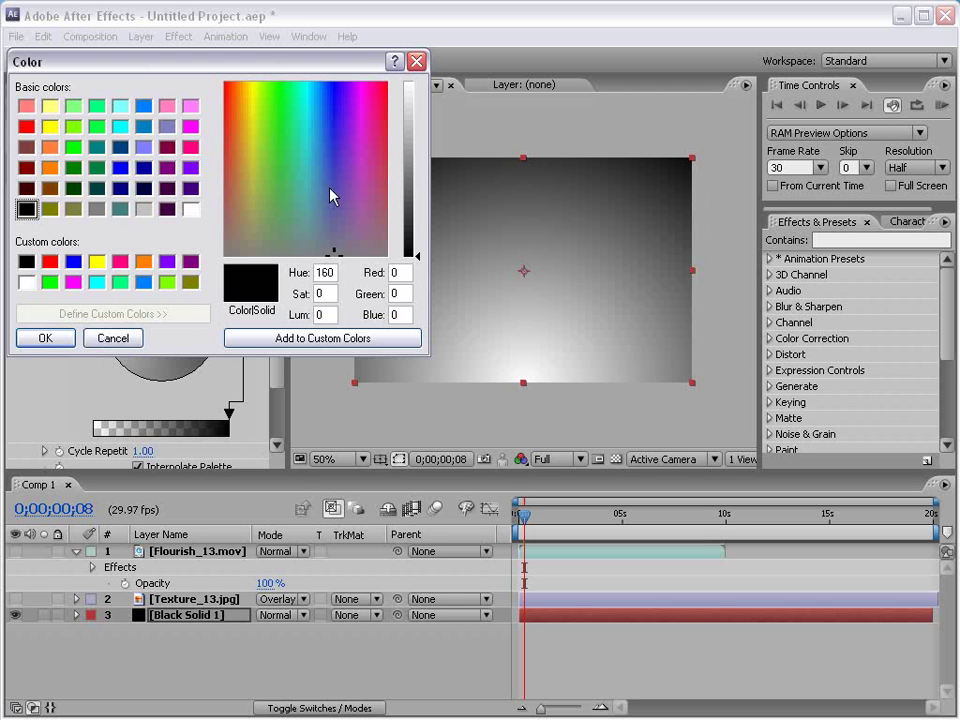
click(45, 338)
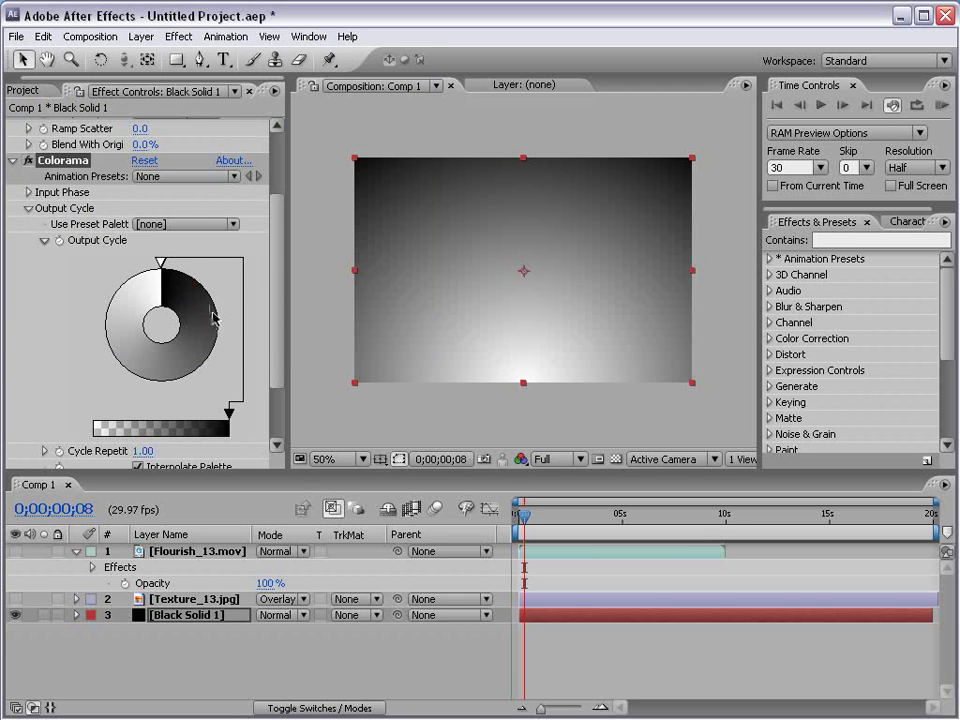
Add a dark blue color point (RGB 11, 50, 98) in the dark part of Colorama's output cycle wheel
double_click(213, 318)
click(325, 125)
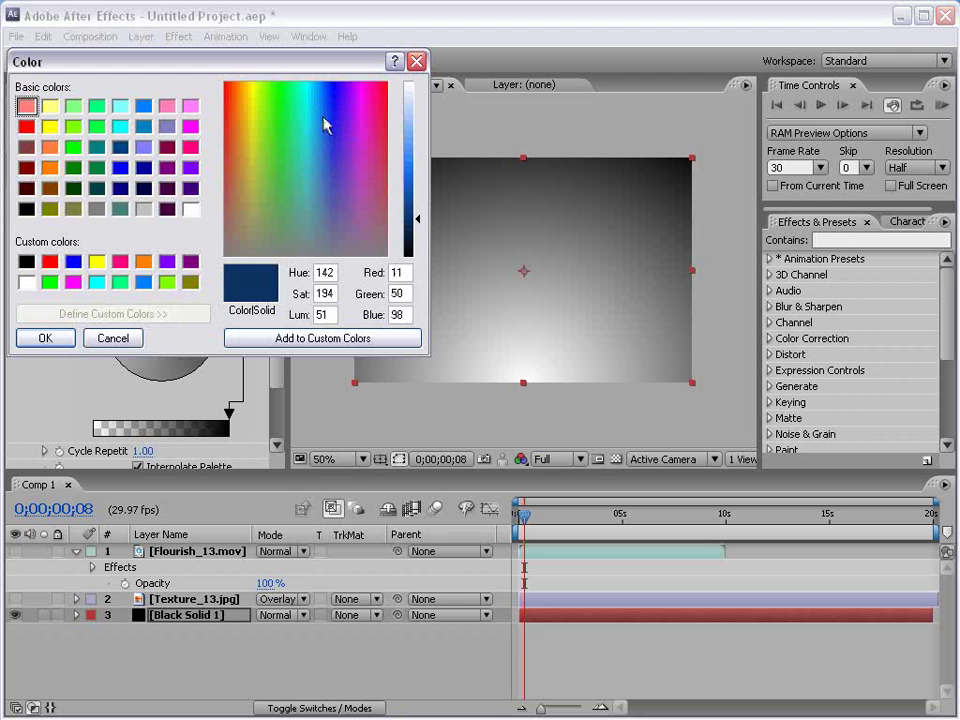
click(62, 338)
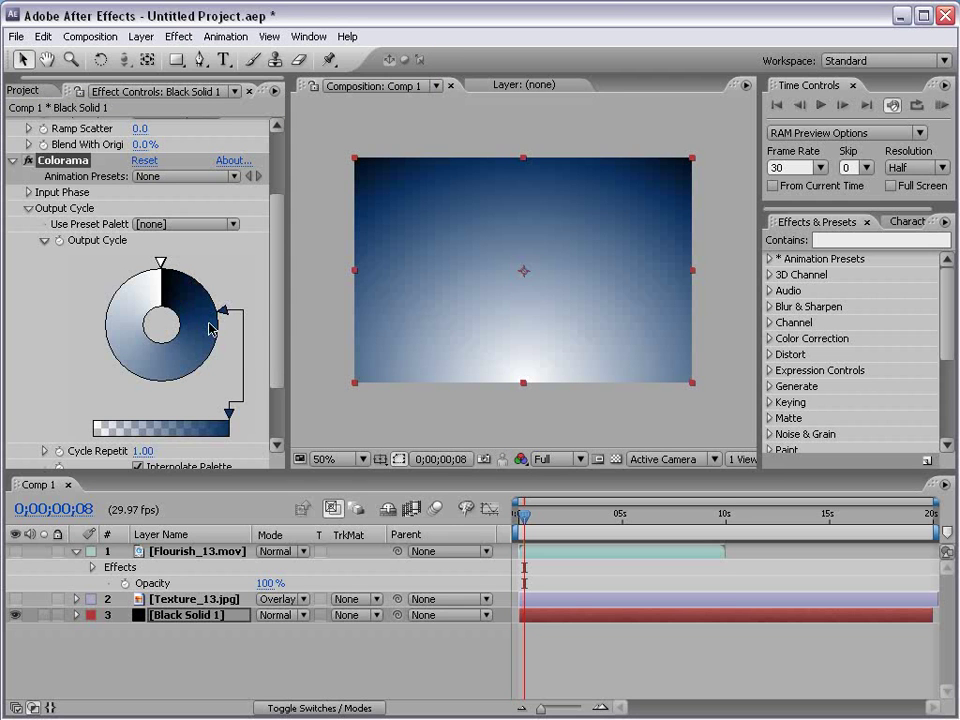
Add a light blue color point (RGB 138, 199, 219) in the light part of Colorama's output cycle wheel
double_click(108, 342)
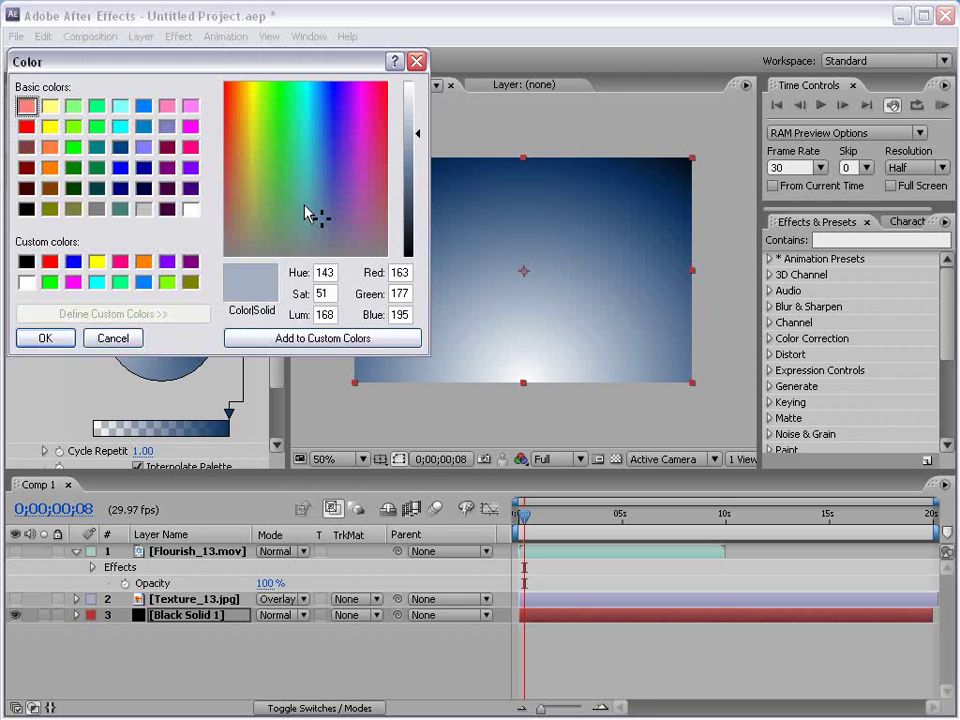
drag(315, 216, 314, 165)
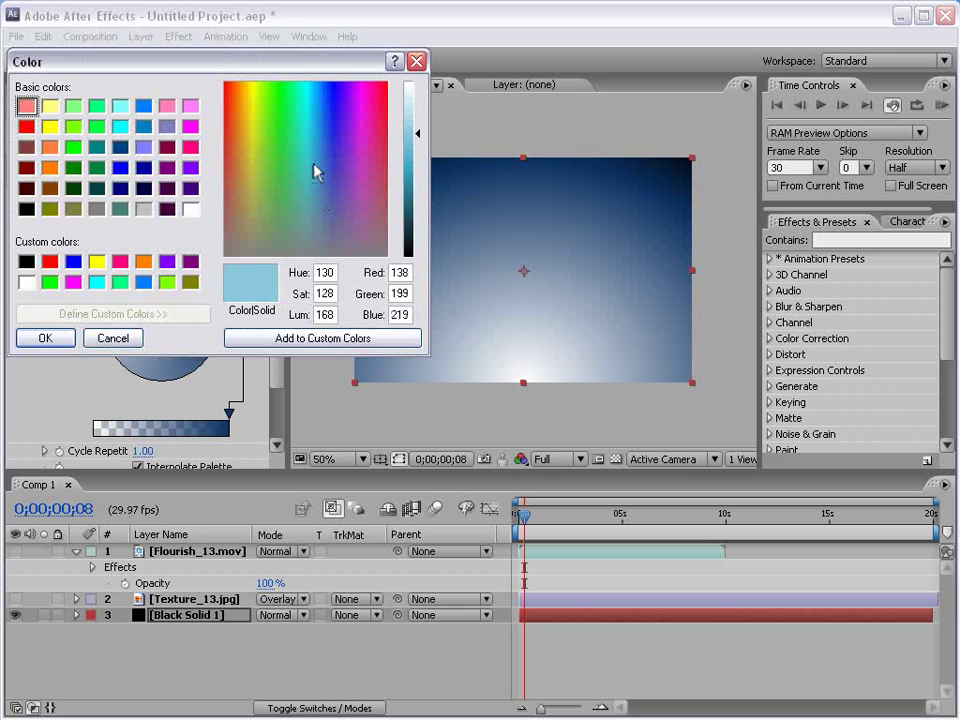
click(47, 338)
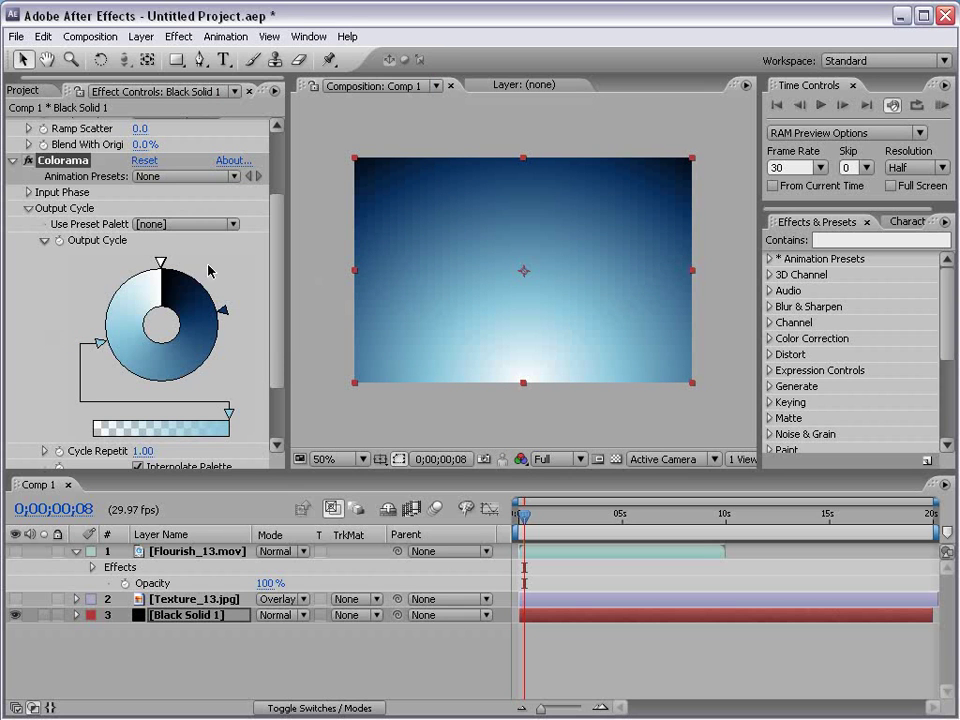
Try a cream color (RGB 244, 235, 215) for the white point of Colorama's output cycle, undo it, and inspect the background enlarged
double_click(161, 263)
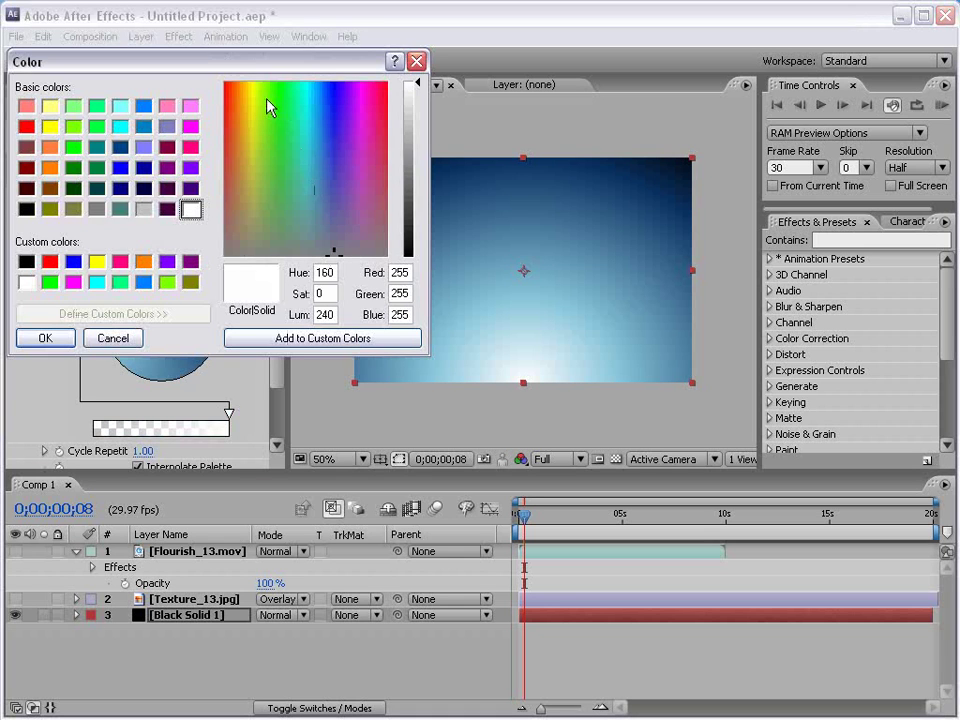
click(243, 157)
click(413, 100)
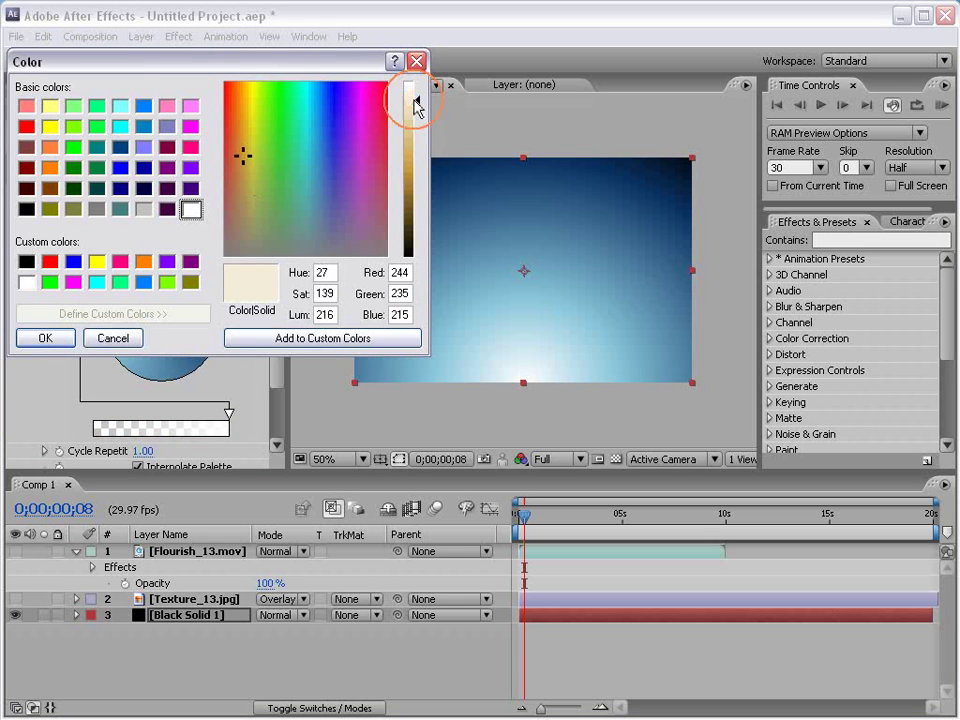
click(55, 339)
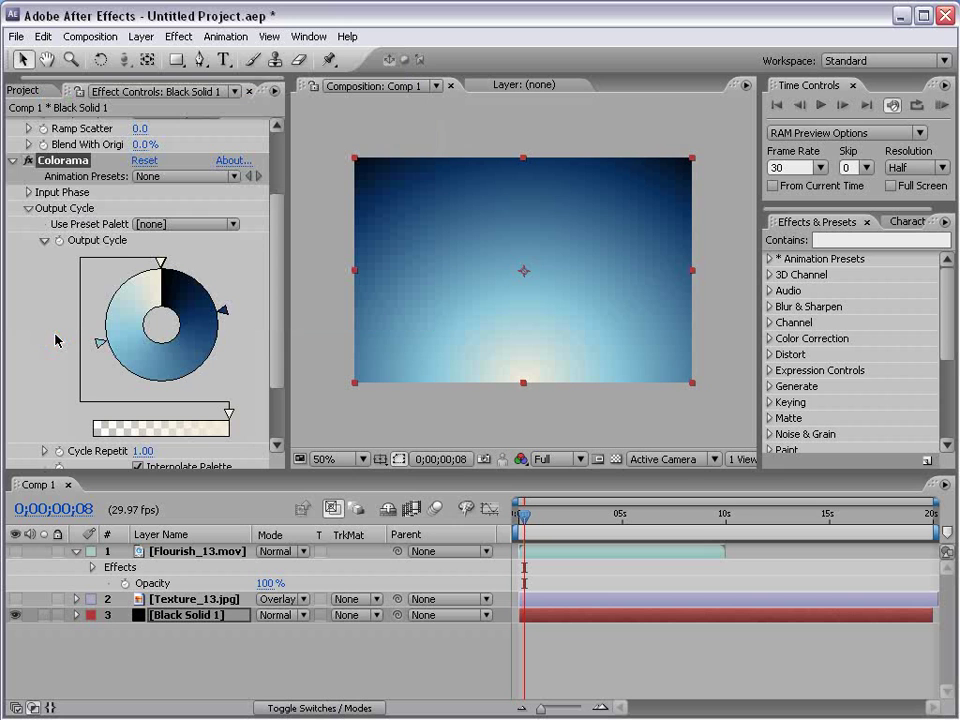
key(ctrl+z)
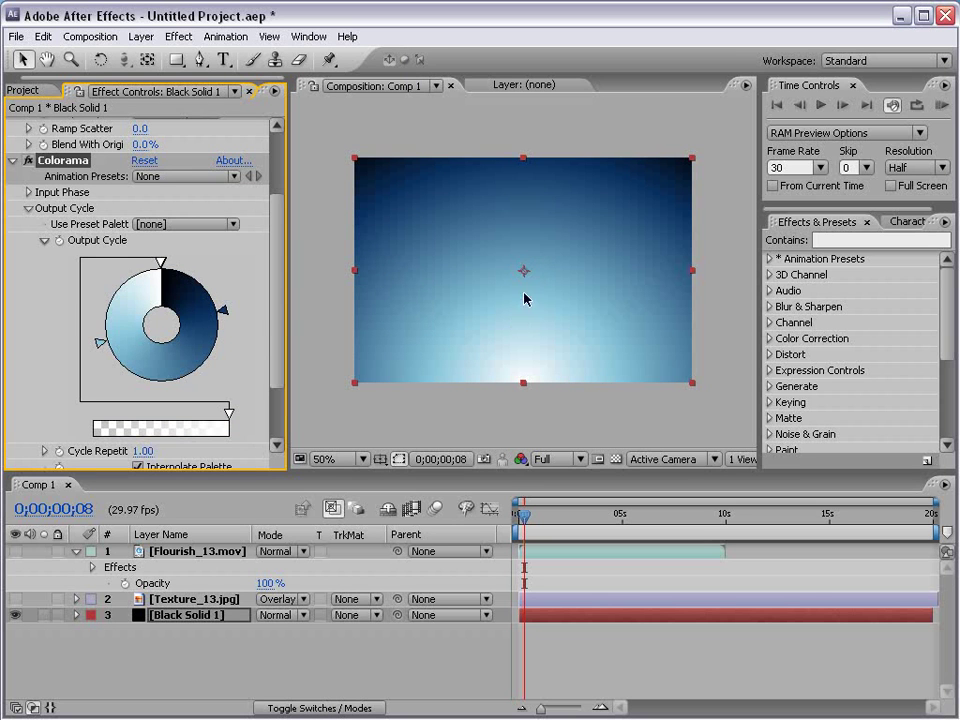
key(grave)
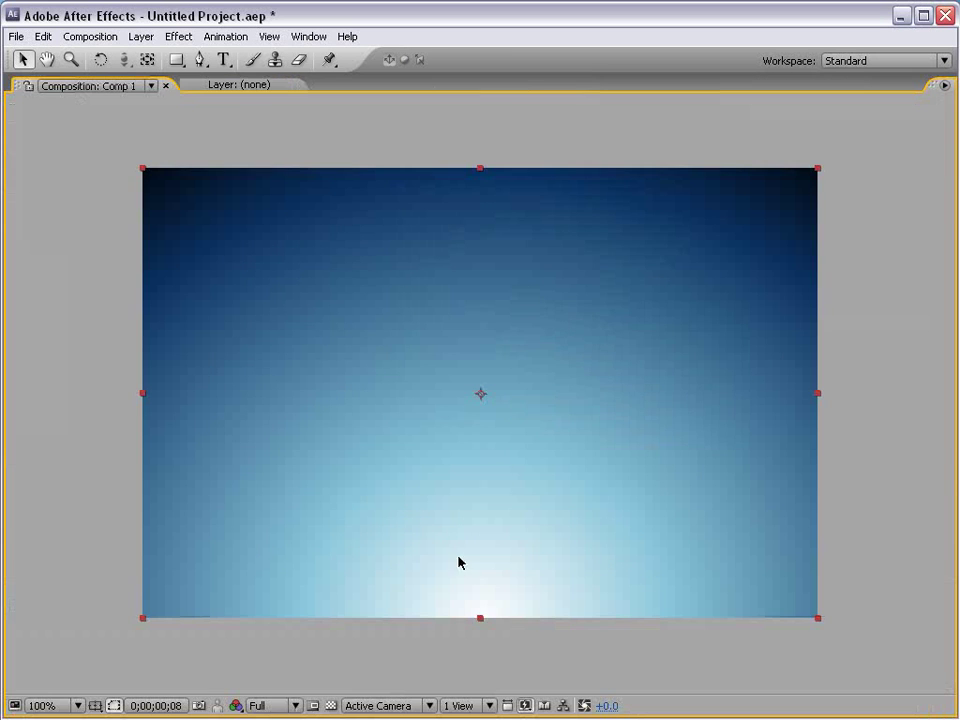
key(grave)
Turn off the Colorama and Ramp effects on the black solid and collapse their settings
scroll(124, 340, up, 3)
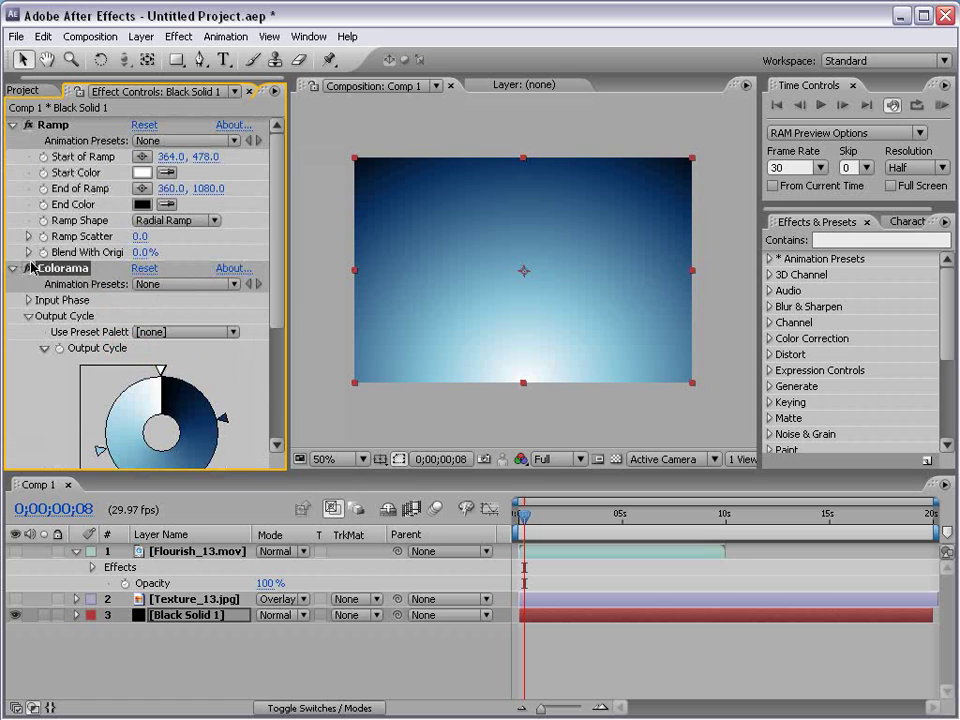
click(28, 268)
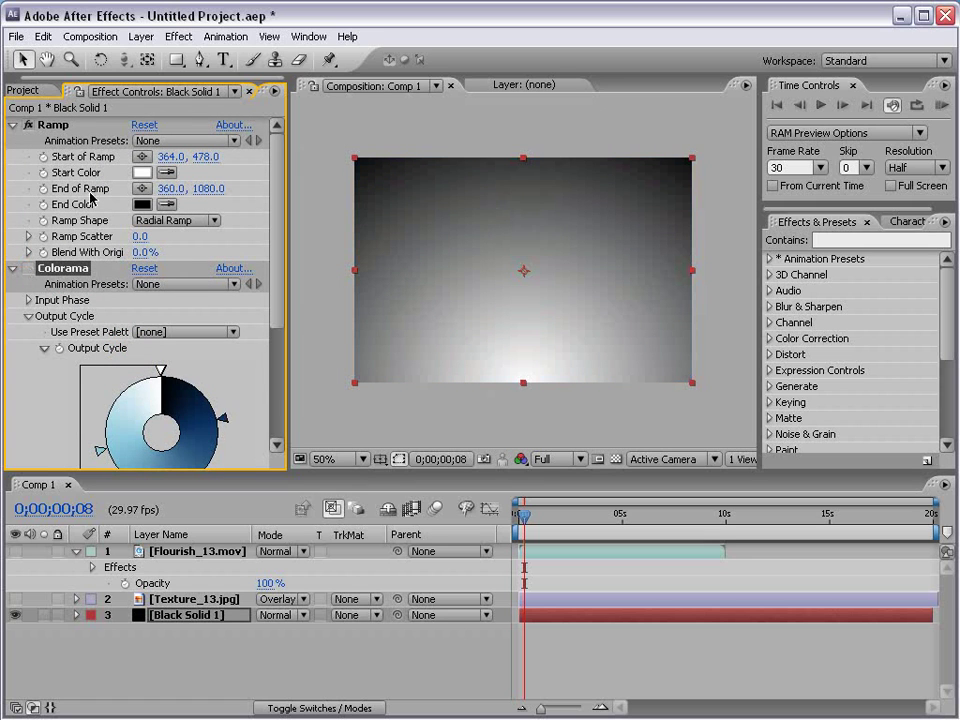
click(13, 124)
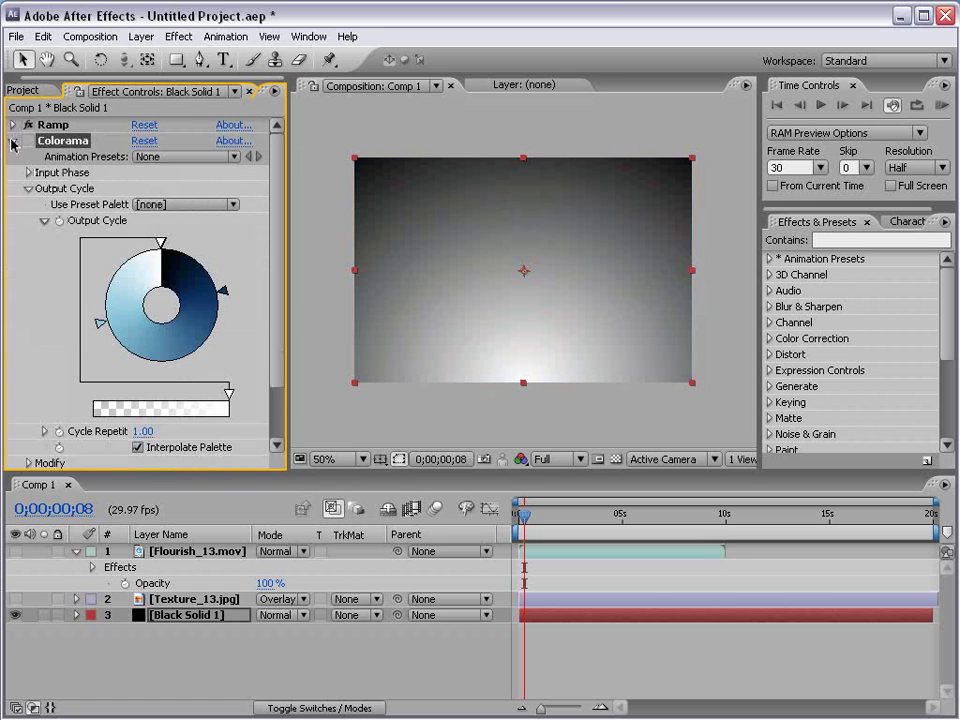
click(13, 140)
click(28, 124)
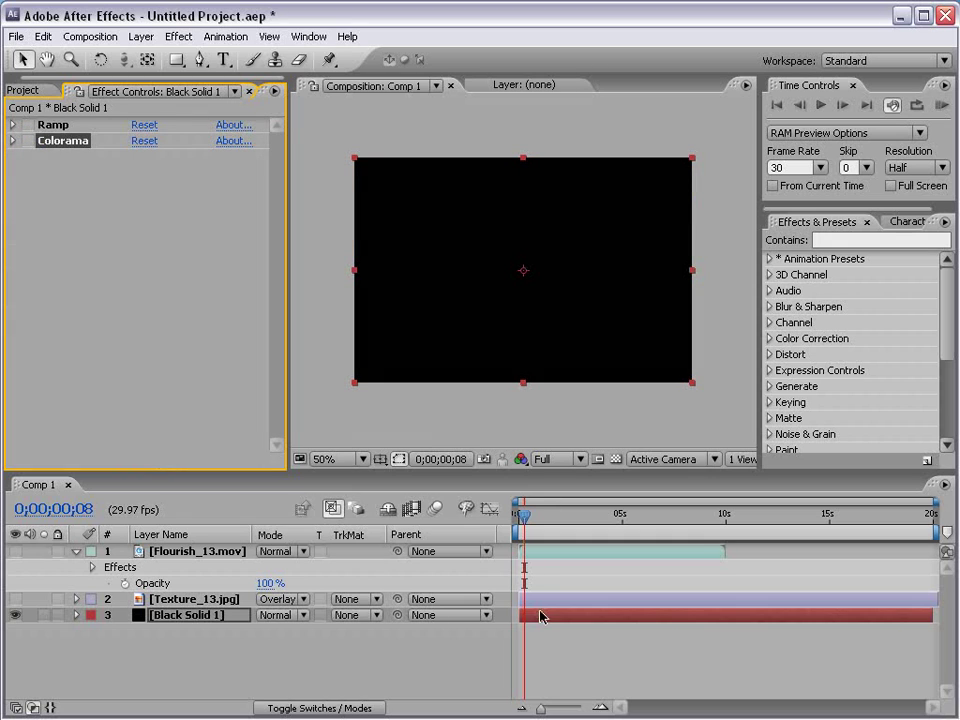
Add a Gradient Overlay layer style to the black solid and expand its properties
click(145, 37)
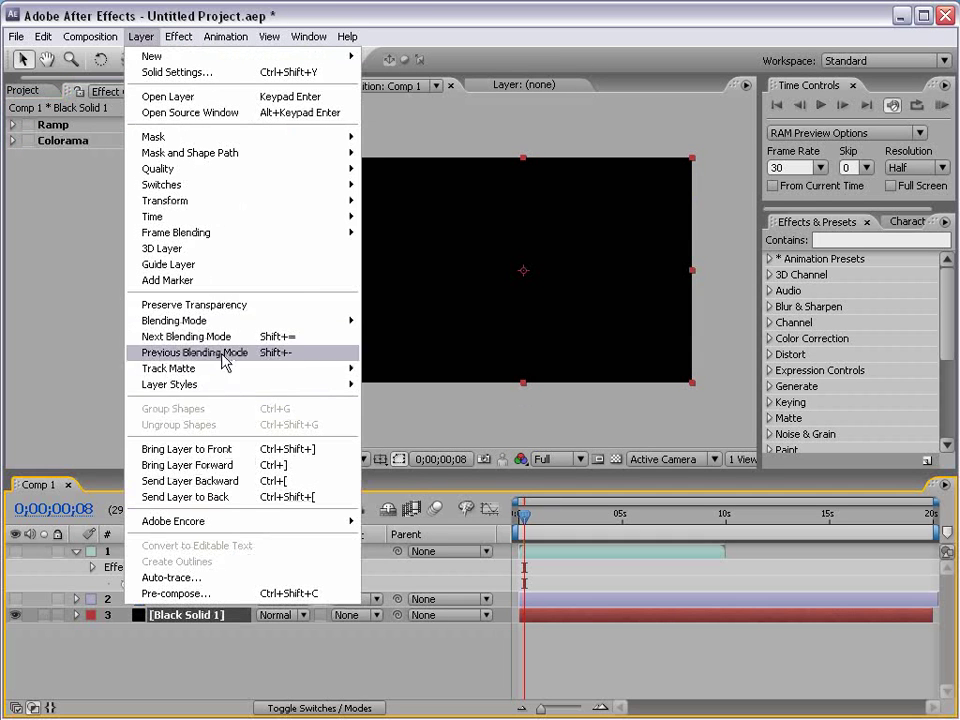
mouse_move(270, 388)
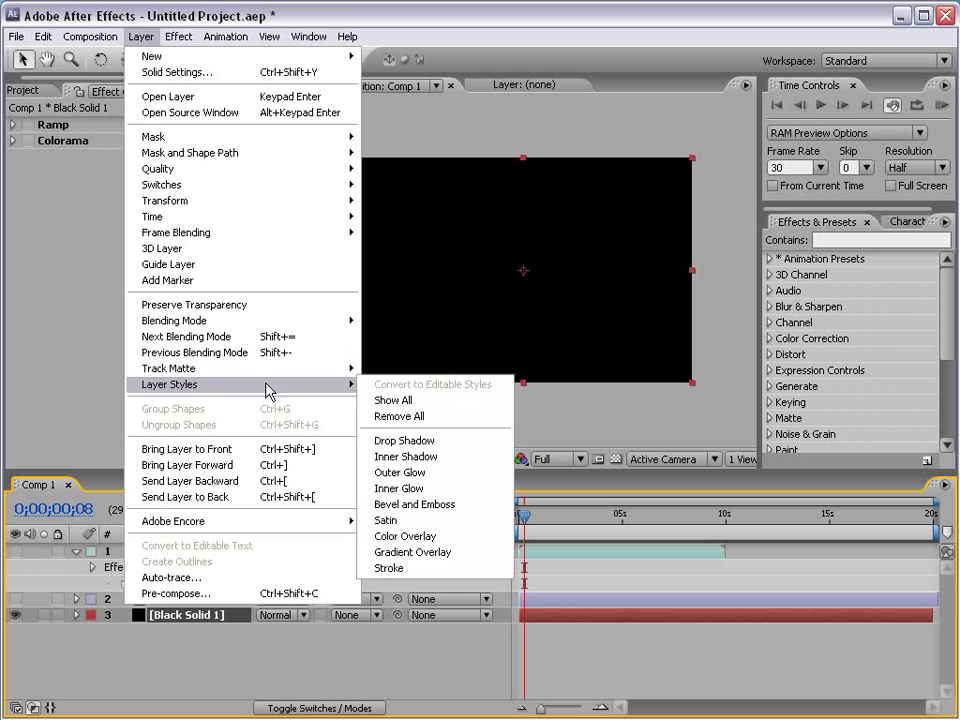
click(412, 552)
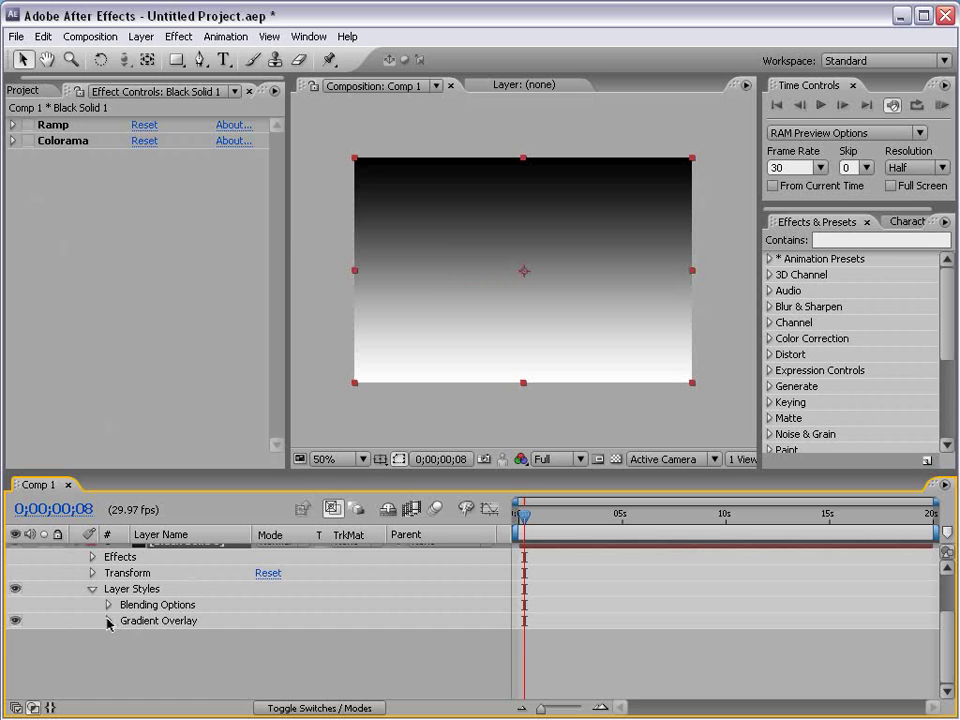
click(108, 622)
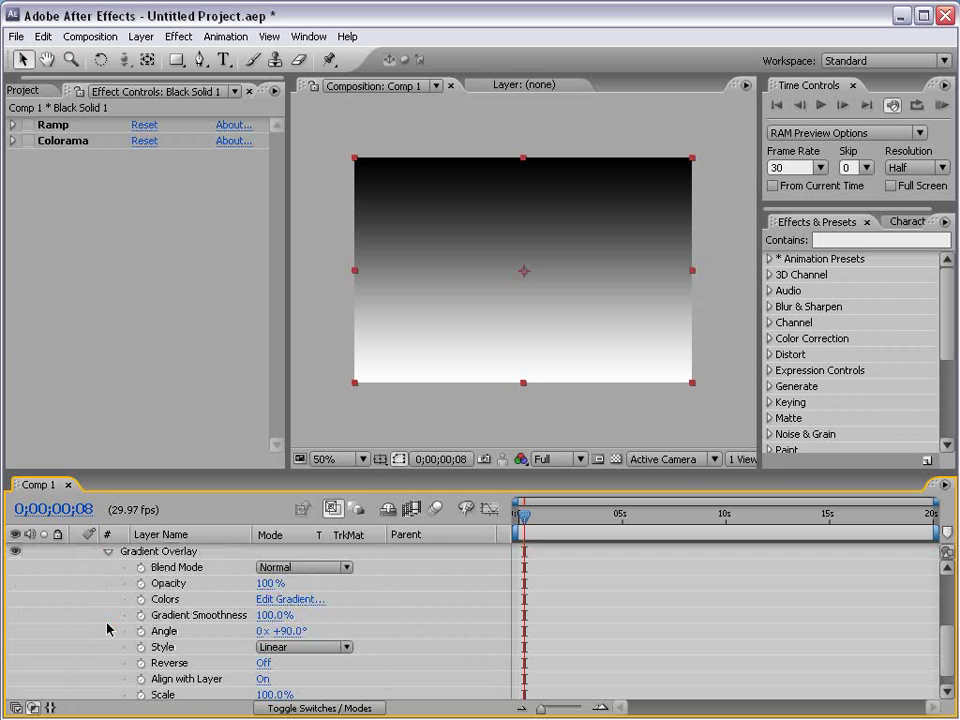
Change the white end of the Gradient Overlay's colors to pure red (RGB 255, 0, 0) and accept the gradient
click(284, 600)
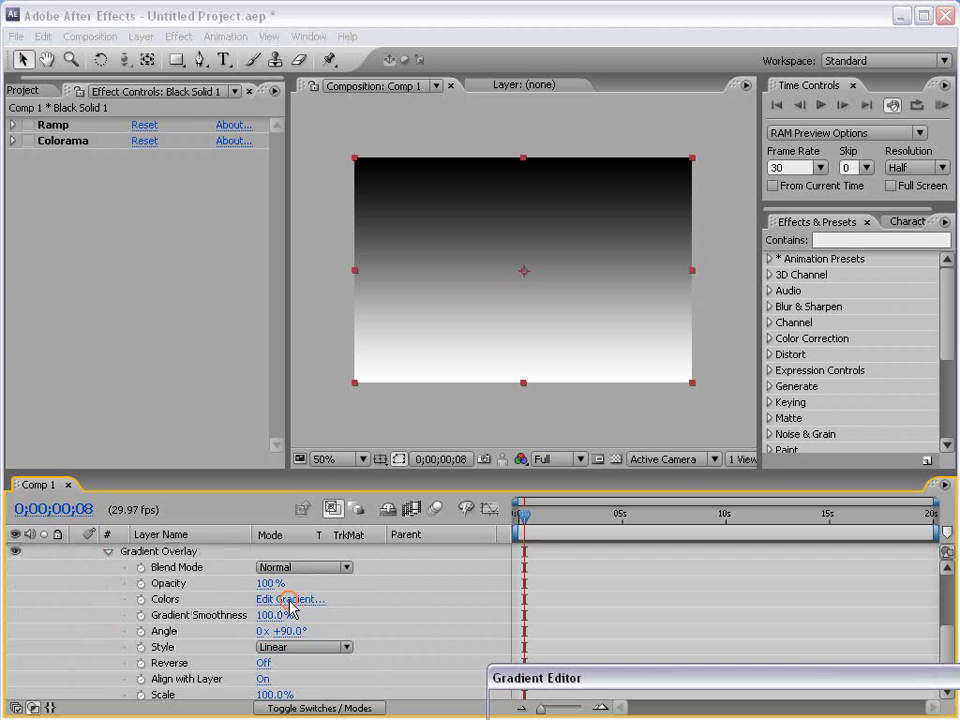
drag(583, 678, 268, 210)
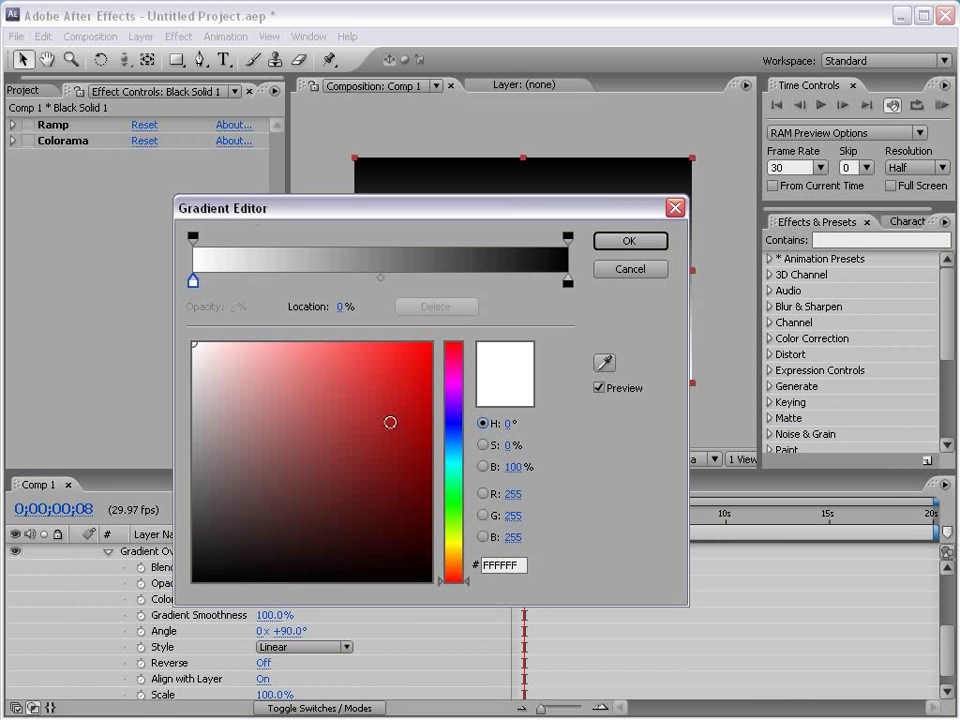
click(432, 343)
drag(446, 216, 477, 469)
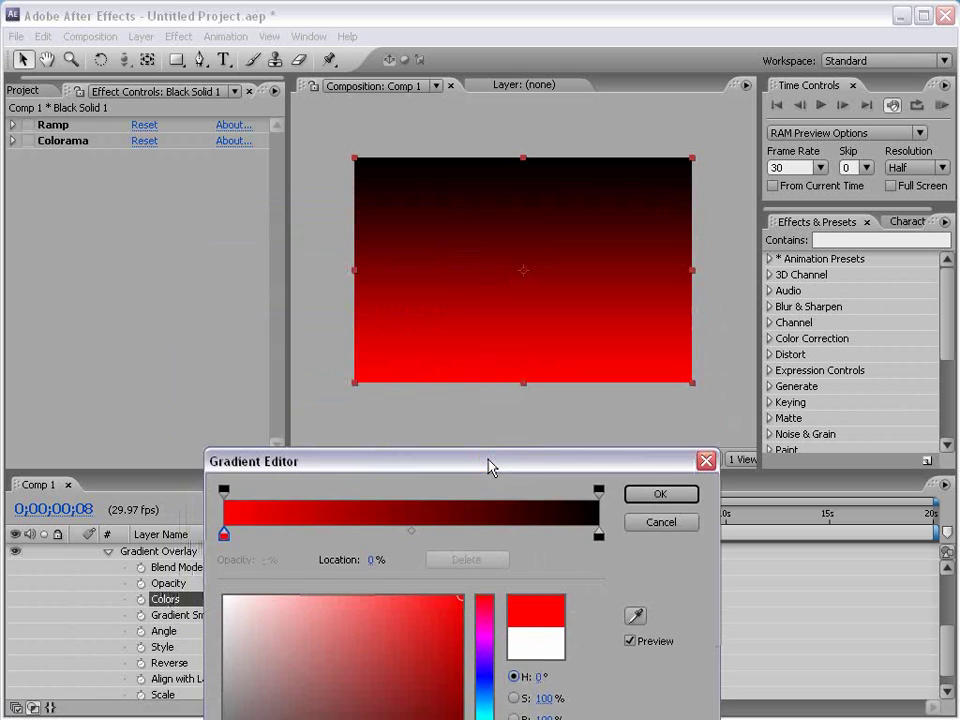
click(655, 493)
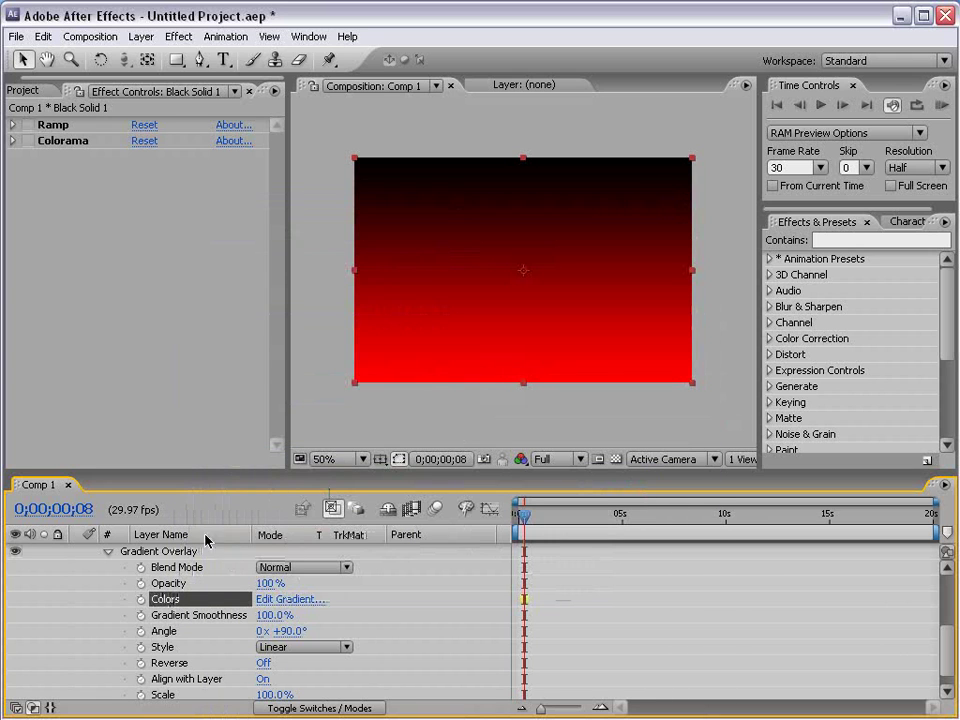
Set the Gradient Overlay to Radial style at 150% scale and offset its center down to the frame's lower edge
click(278, 647)
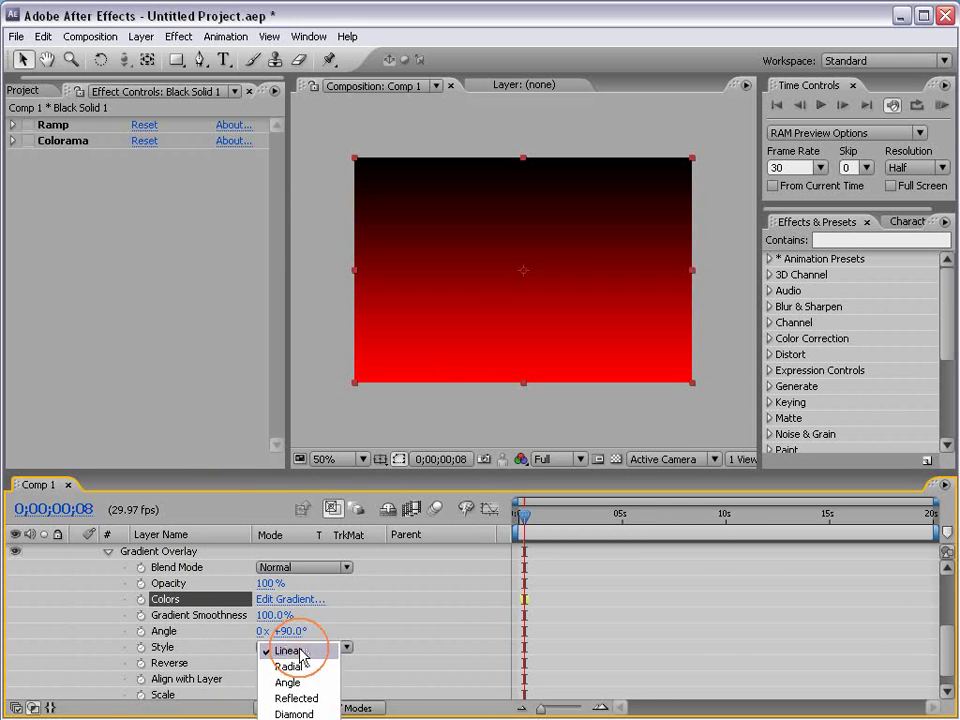
click(286, 664)
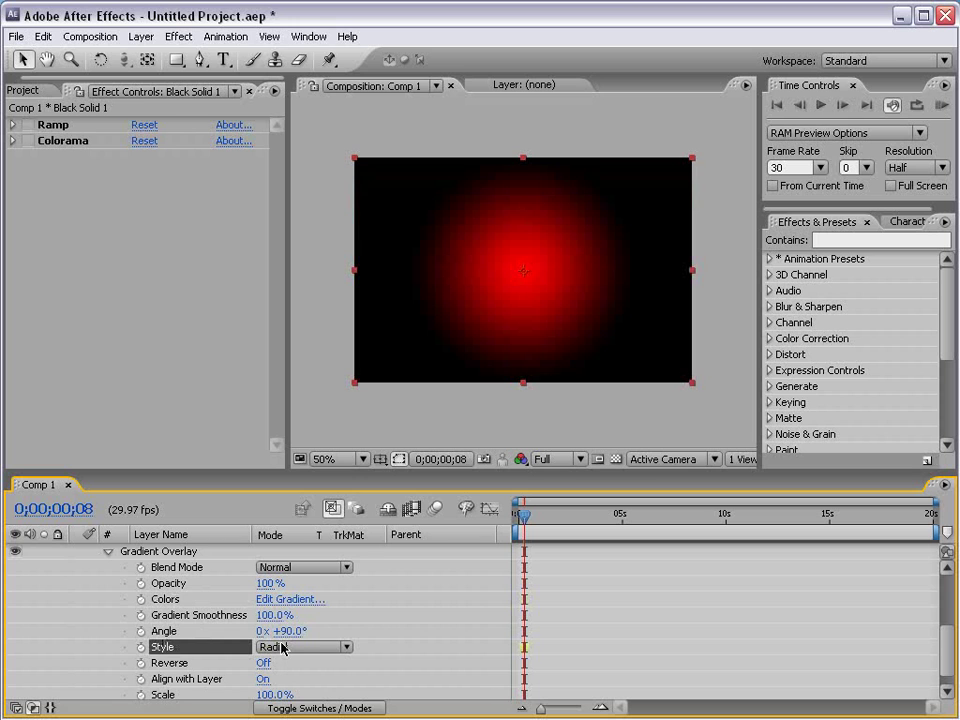
scroll(300, 640, down, 1)
drag(276, 676, 336, 667)
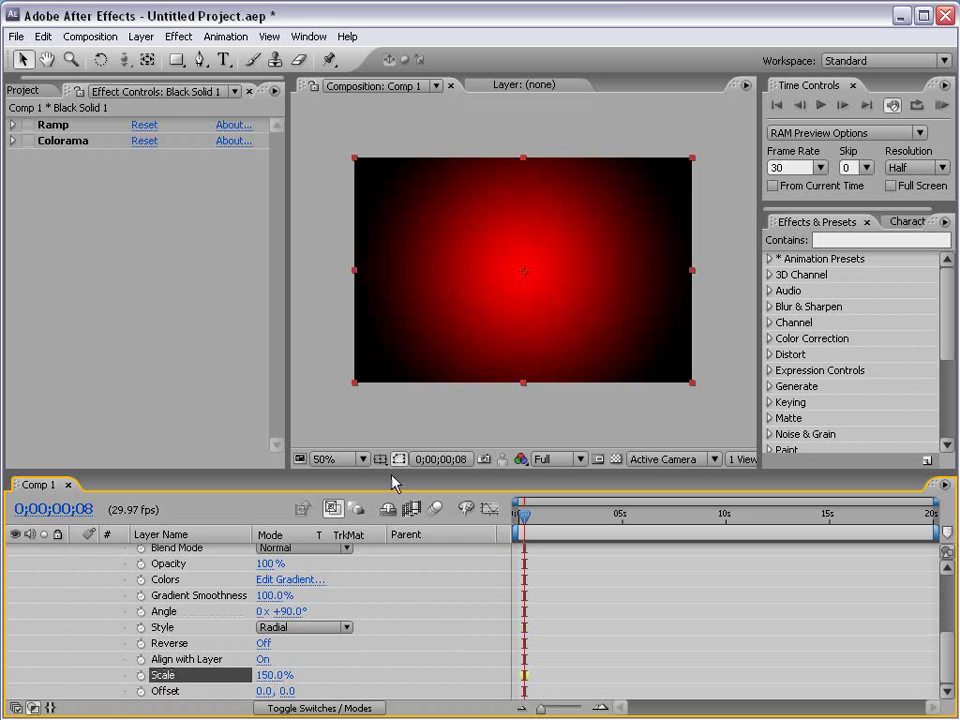
drag(262, 695, 357, 685)
drag(266, 691, 289, 691)
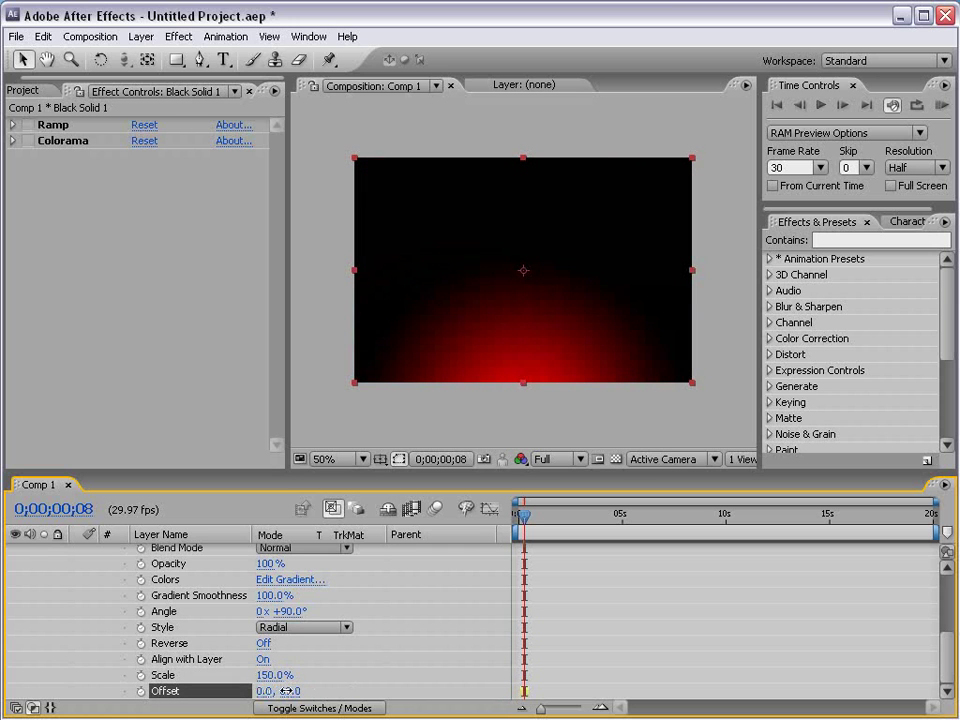
Add two color points to the overlay's gradient and make the one at 72.5% a dark grayish blue
scroll(300, 600, up, 1)
click(272, 609)
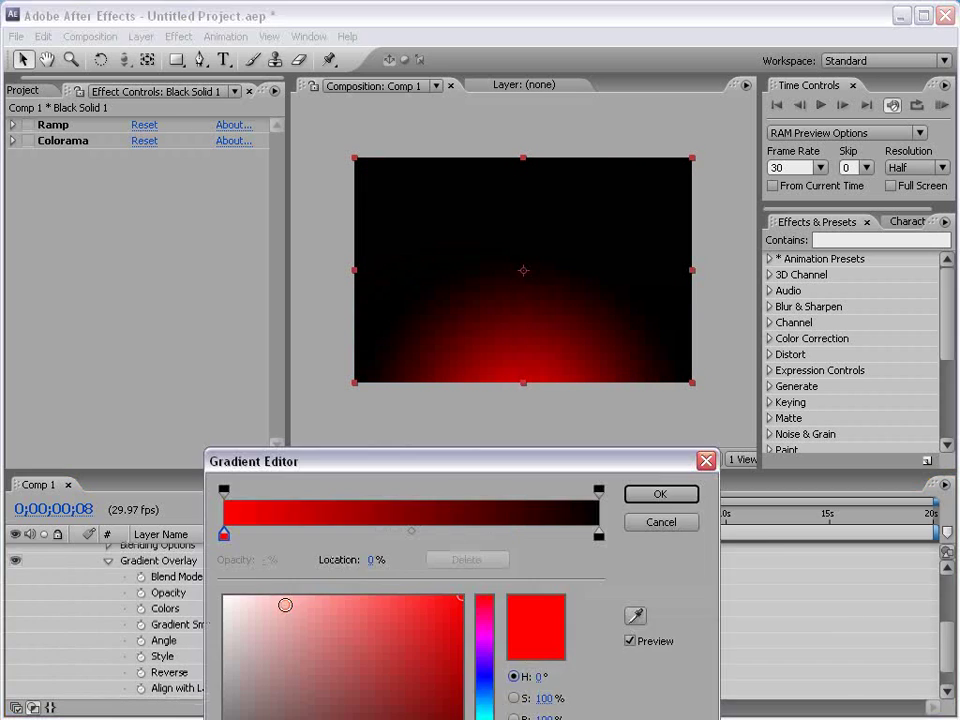
drag(386, 467, 343, 377)
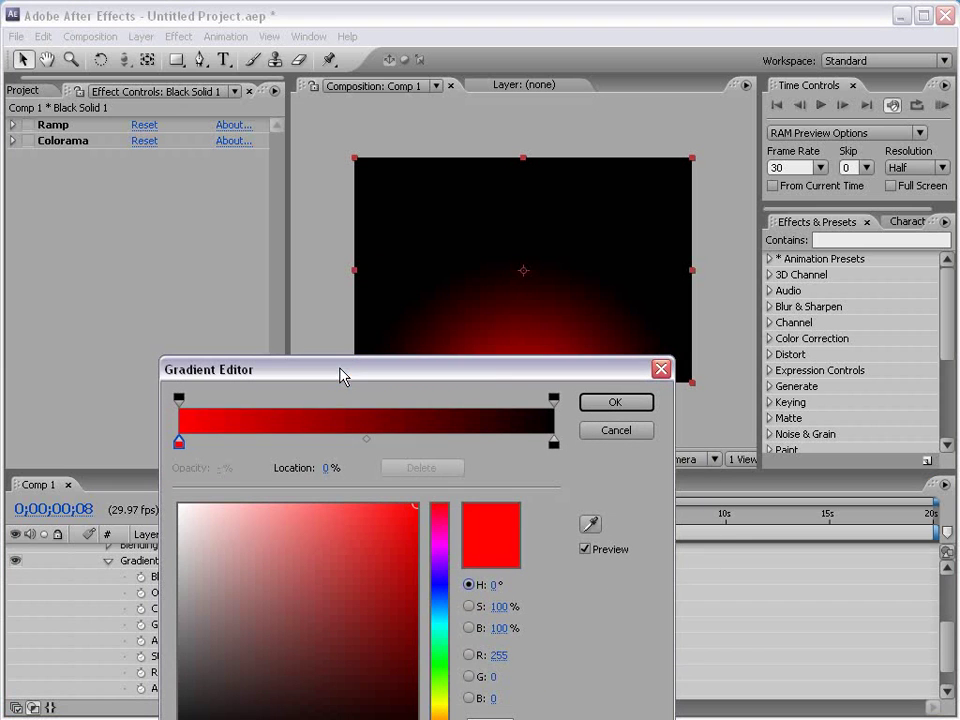
click(481, 442)
drag(481, 442, 451, 446)
click(251, 442)
click(439, 583)
click(349, 643)
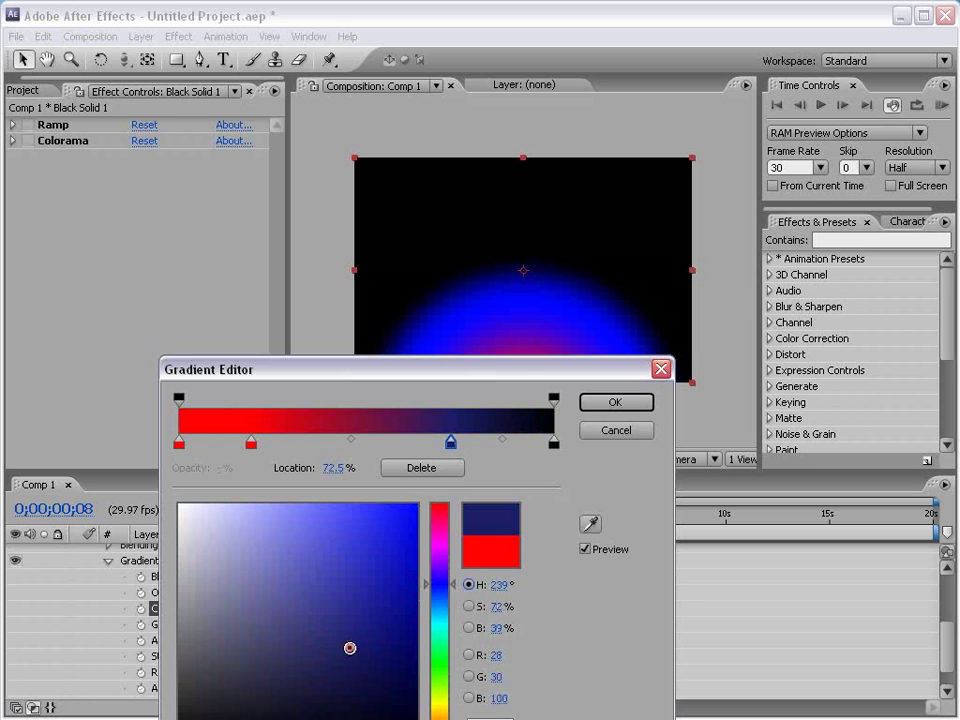
drag(349, 643, 254, 681)
Move the other added color point to 31.7% and set it to a muted blue (RGB 122, 157, 177)
drag(251, 443, 297, 444)
click(437, 609)
click(252, 578)
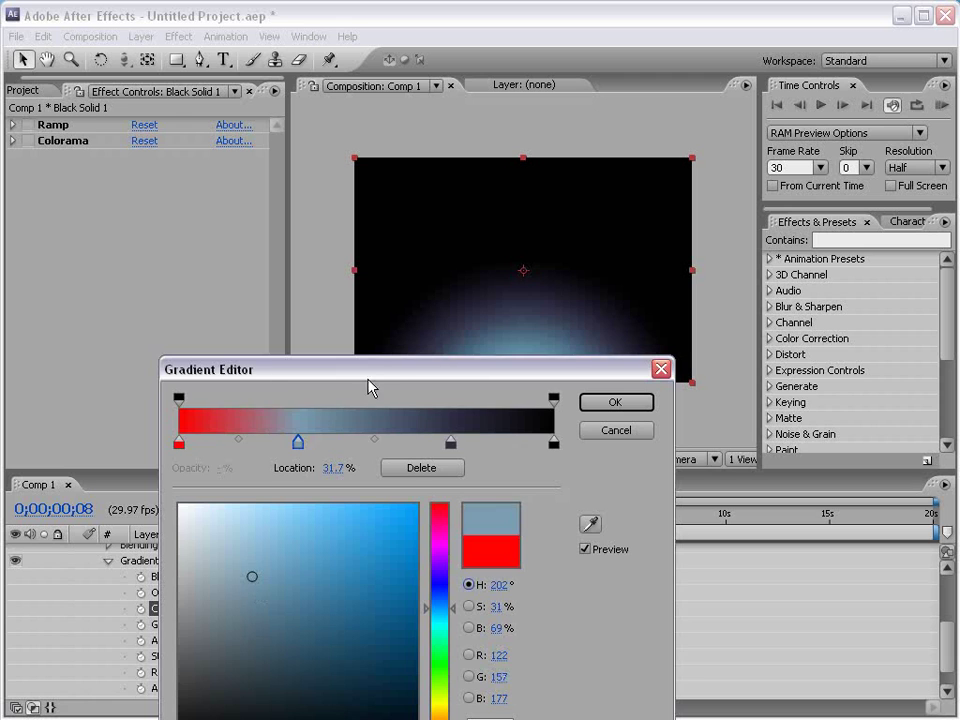
Set the gradient's red starting color to white, lighten the blue point at 31.7%, and accept the gradient
drag(368, 378, 506, 512)
click(316, 577)
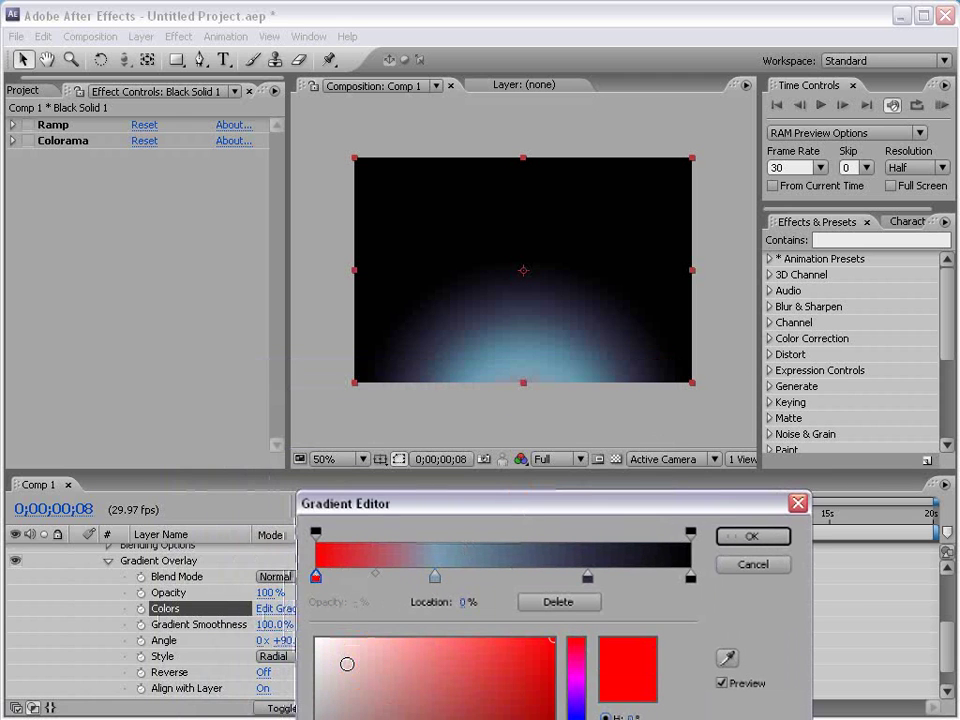
click(317, 639)
click(435, 577)
click(389, 660)
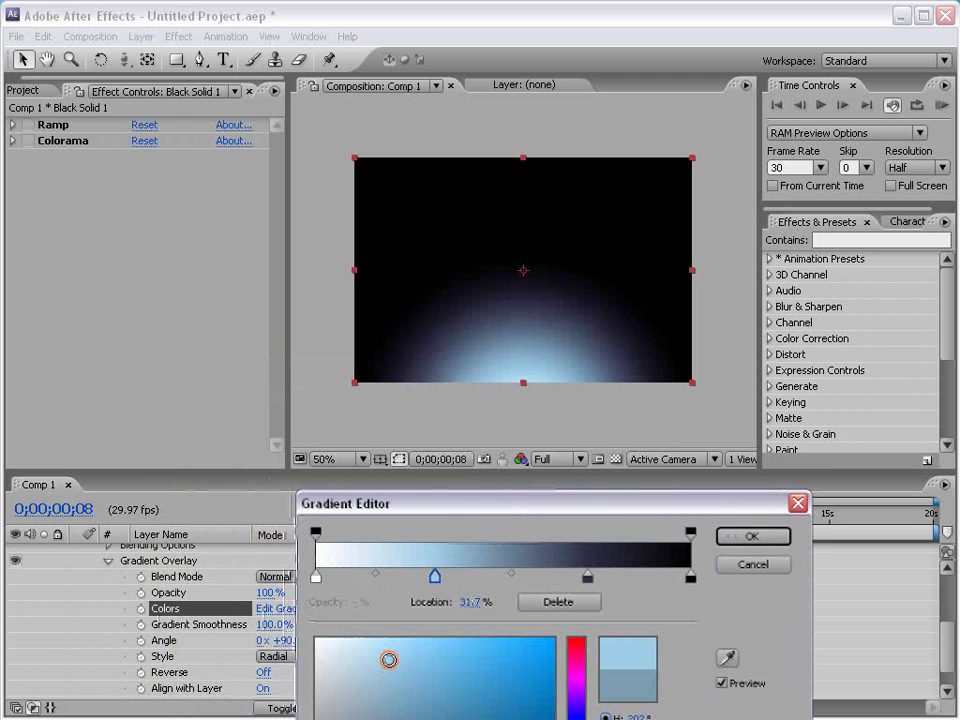
click(751, 537)
Set the Gradient Overlay's offset to 0.0, 17.0 and inspect the gradient enlarged in the composition
scroll(583, 639, down, 1)
scroll(497, 300, up, 2)
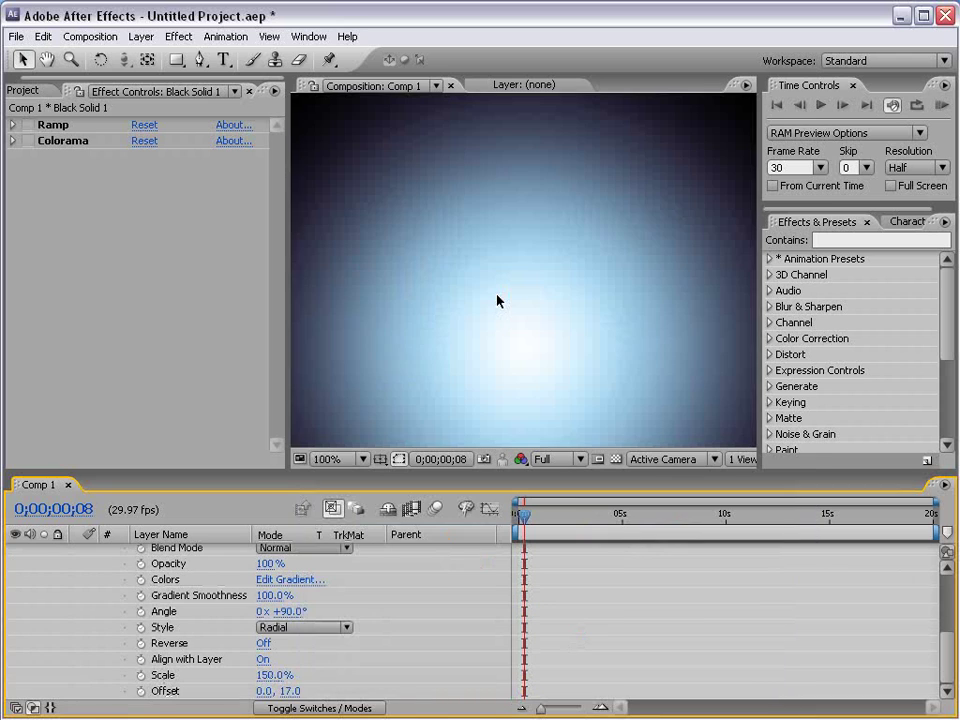
key(grave)
key(grave)
scroll(480, 328, down, 2)
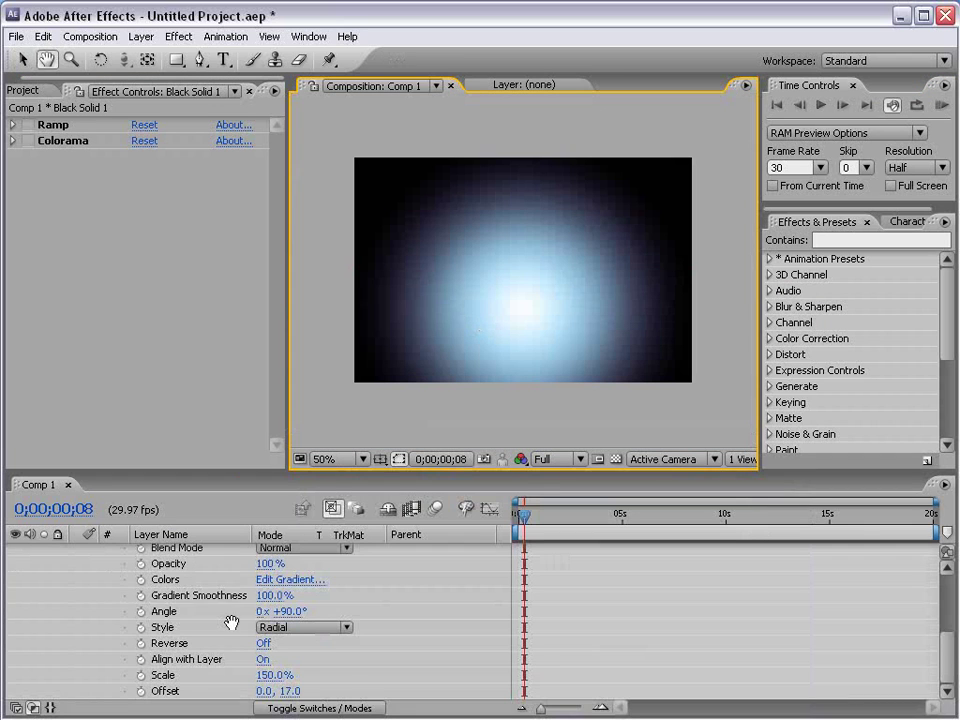
Delete the Gradient Overlay style from the black solid and turn its Ramp and Colorama effects back on
scroll(155, 605, up, 2)
click(156, 588)
key(Delete)
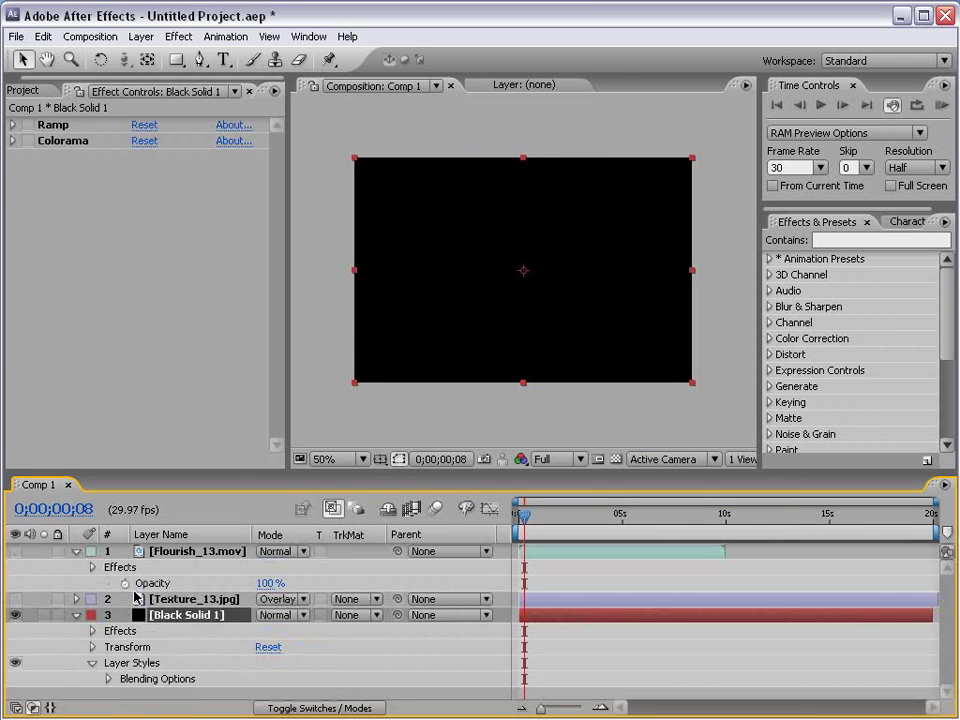
click(28, 124)
click(28, 140)
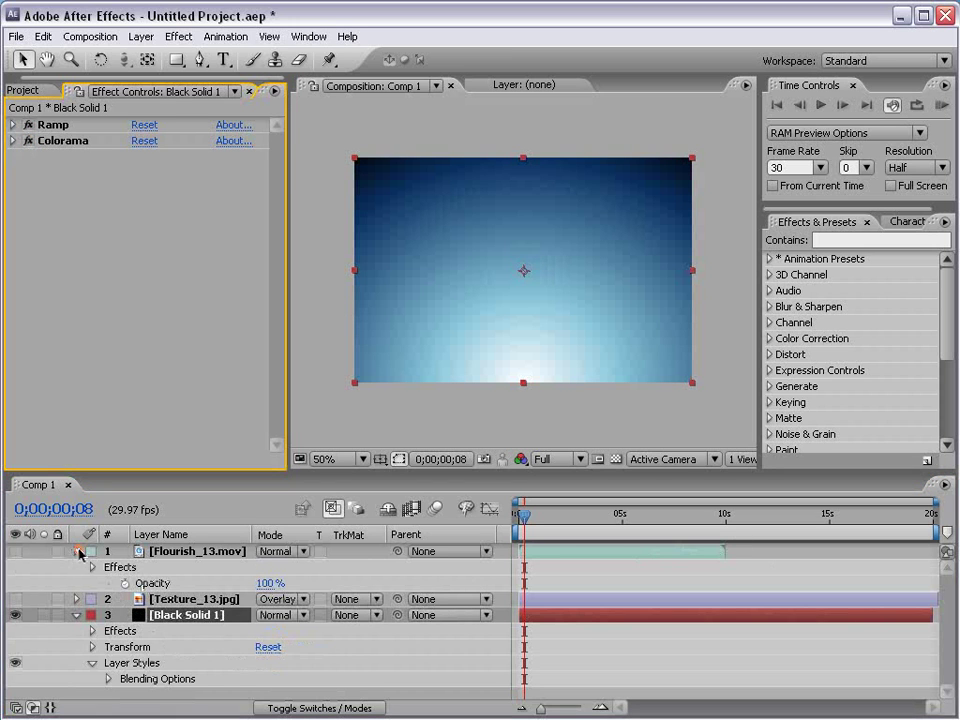
Collapse the layers, make Texture_13.jpg and Flourish_13.mov visible again, and move the current time to 0;00;05;02
click(80, 553)
click(77, 581)
click(15, 567)
click(15, 551)
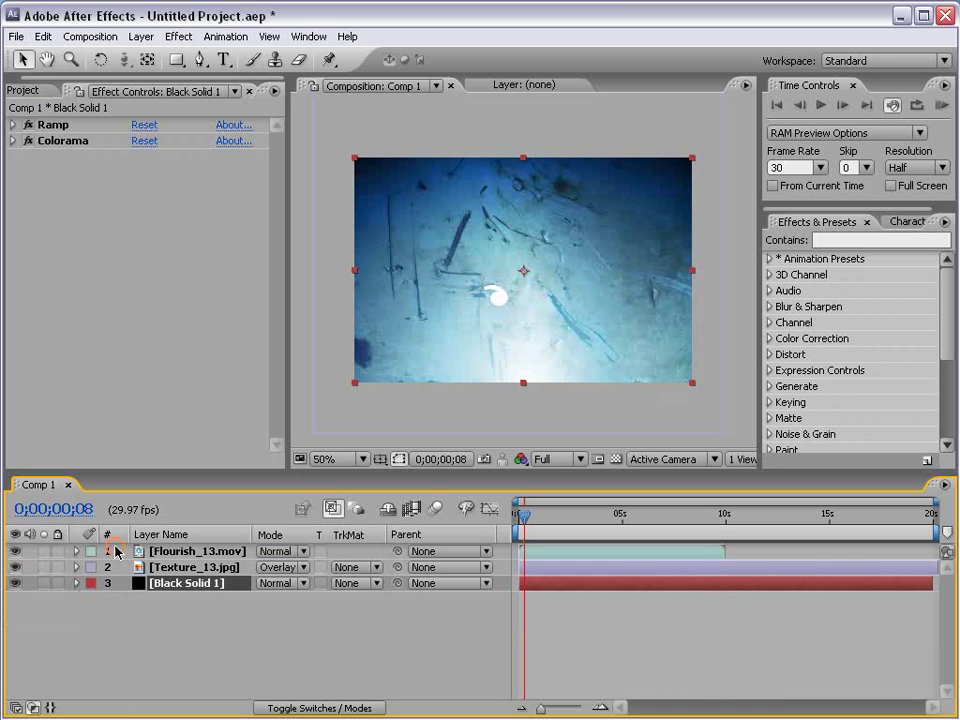
click(664, 628)
drag(538, 523, 622, 516)
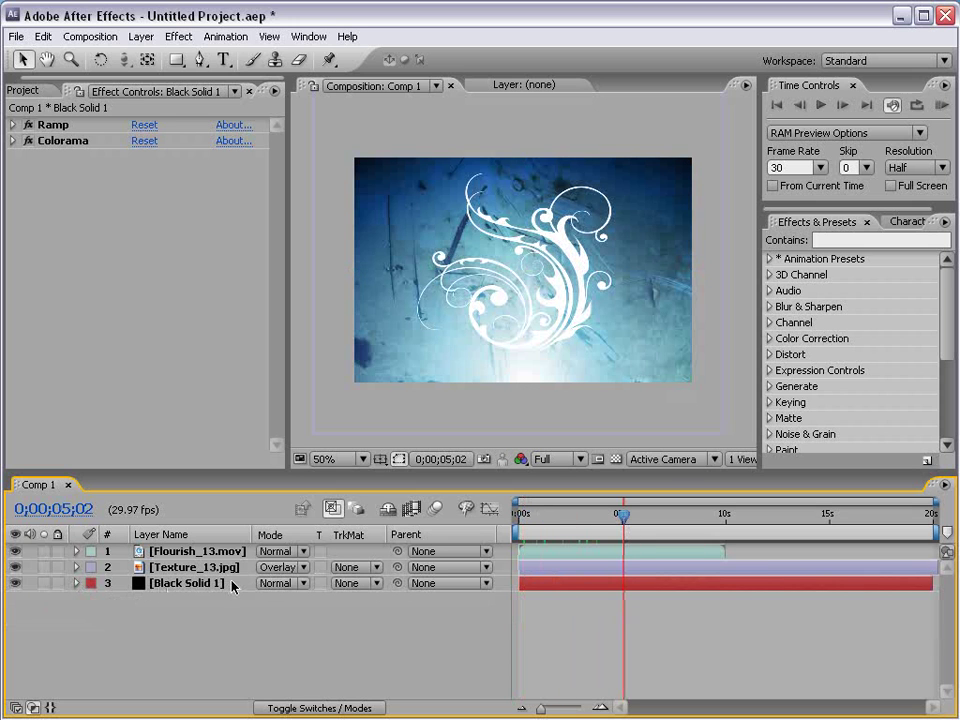
Change the white color in the black solid's Colorama output cycle to light blue (168, 209, 242) and move the current time to 0;00;02;21
click(190, 583)
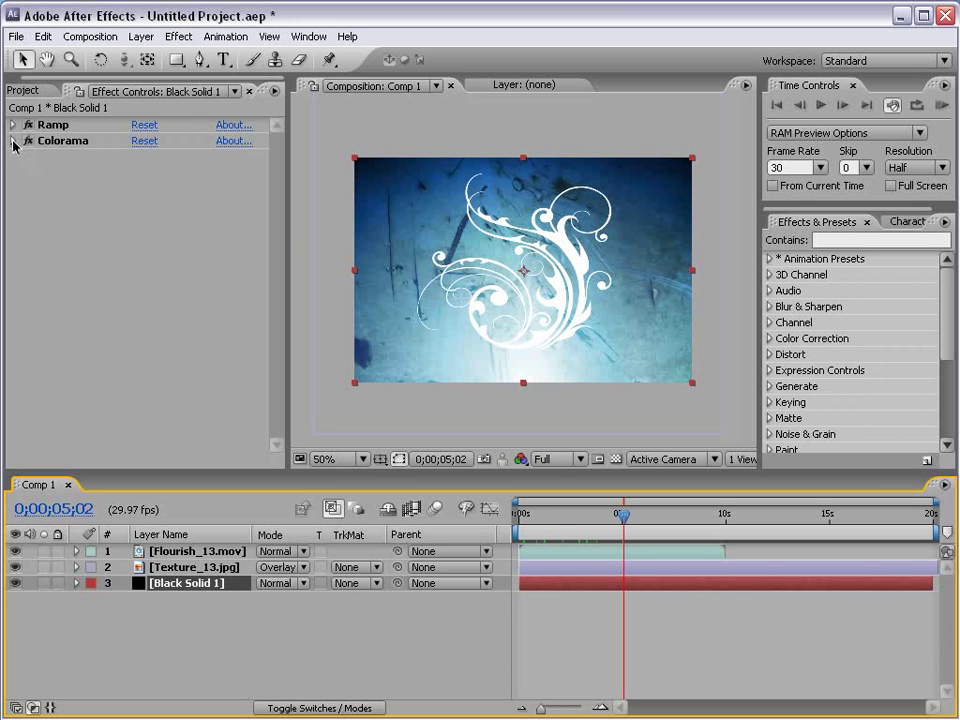
click(13, 142)
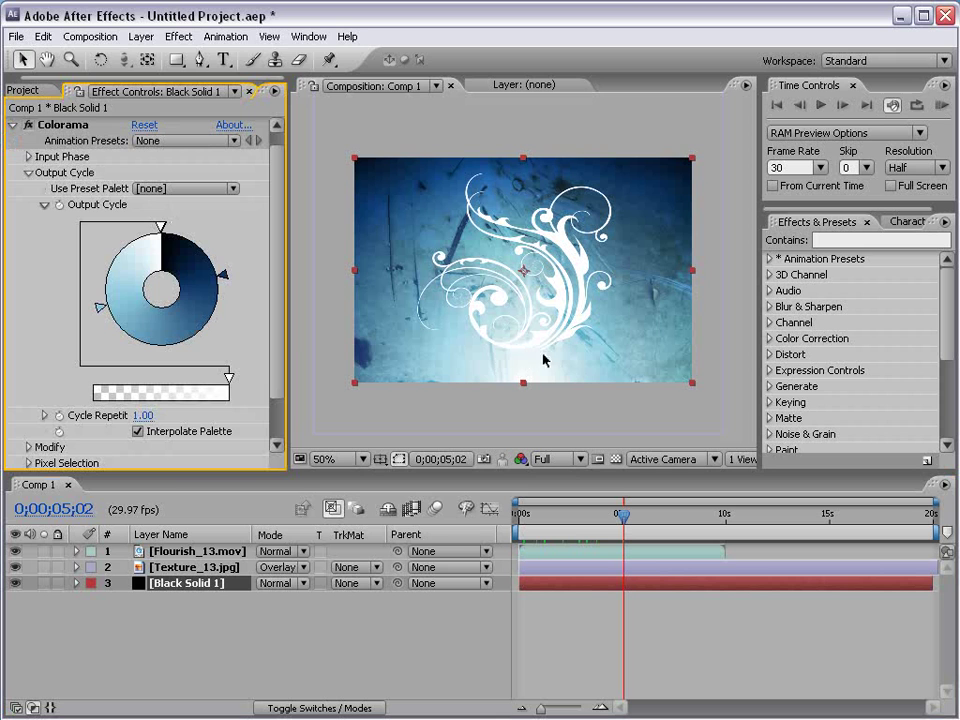
double_click(160, 225)
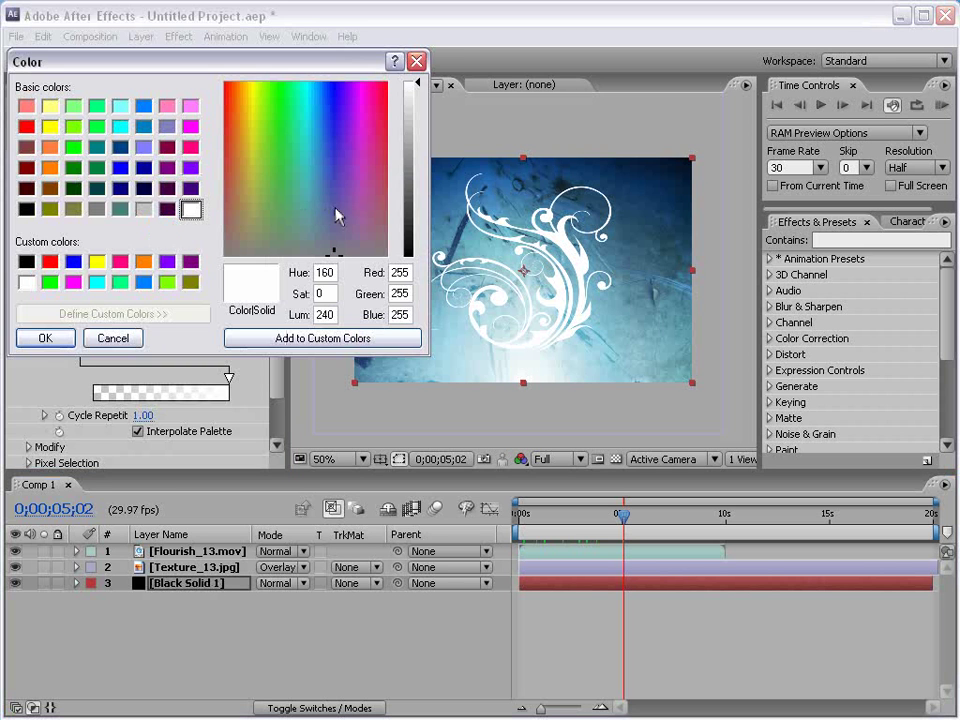
drag(323, 130, 318, 125)
click(418, 118)
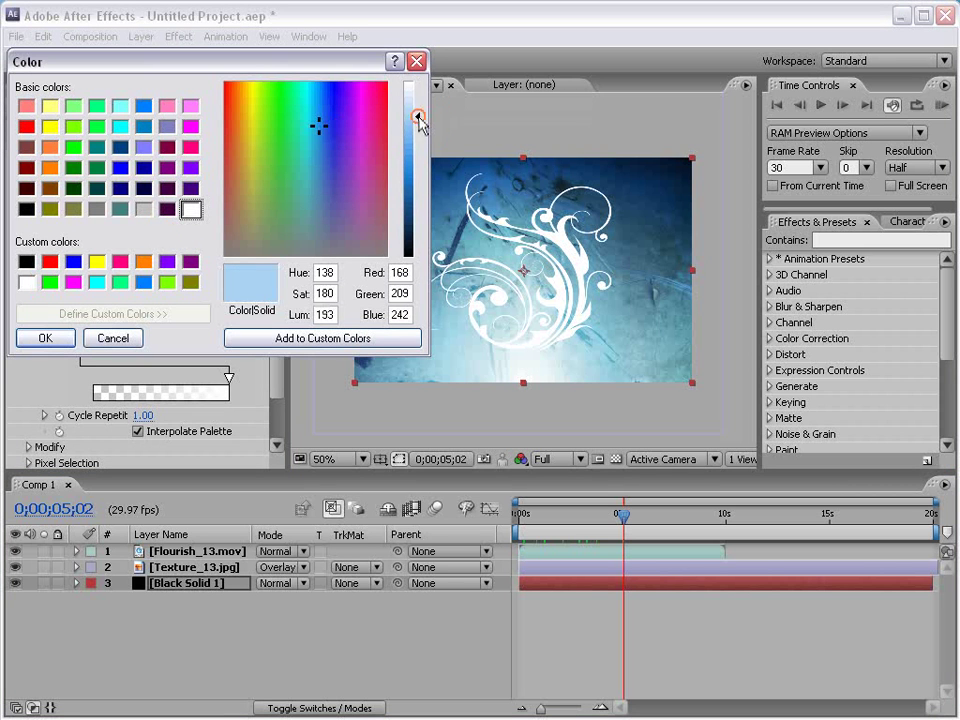
click(50, 339)
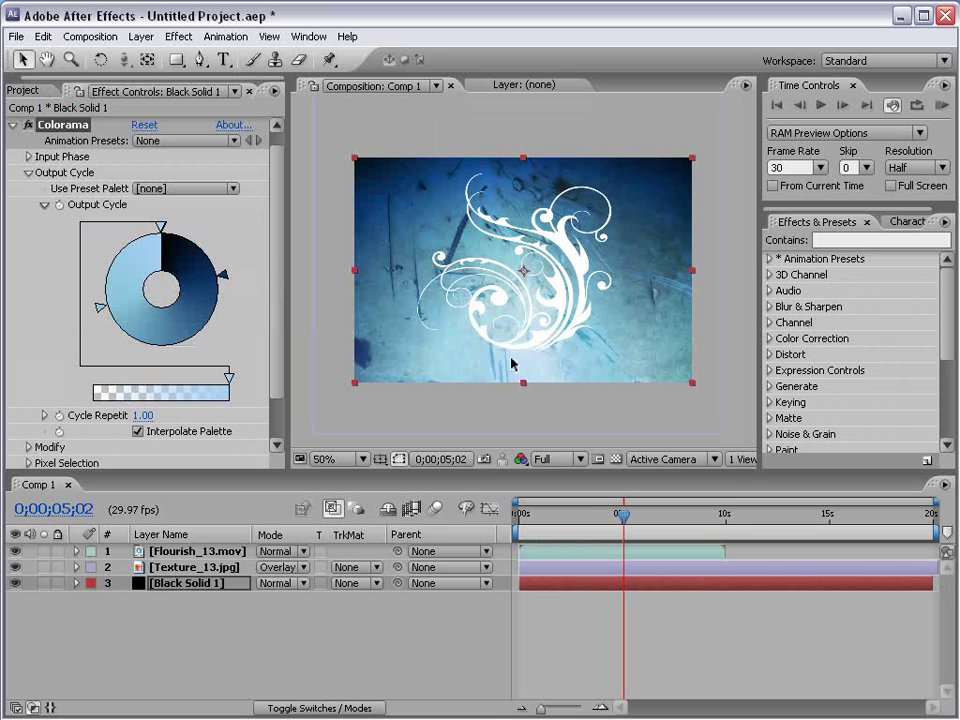
drag(621, 514, 575, 514)
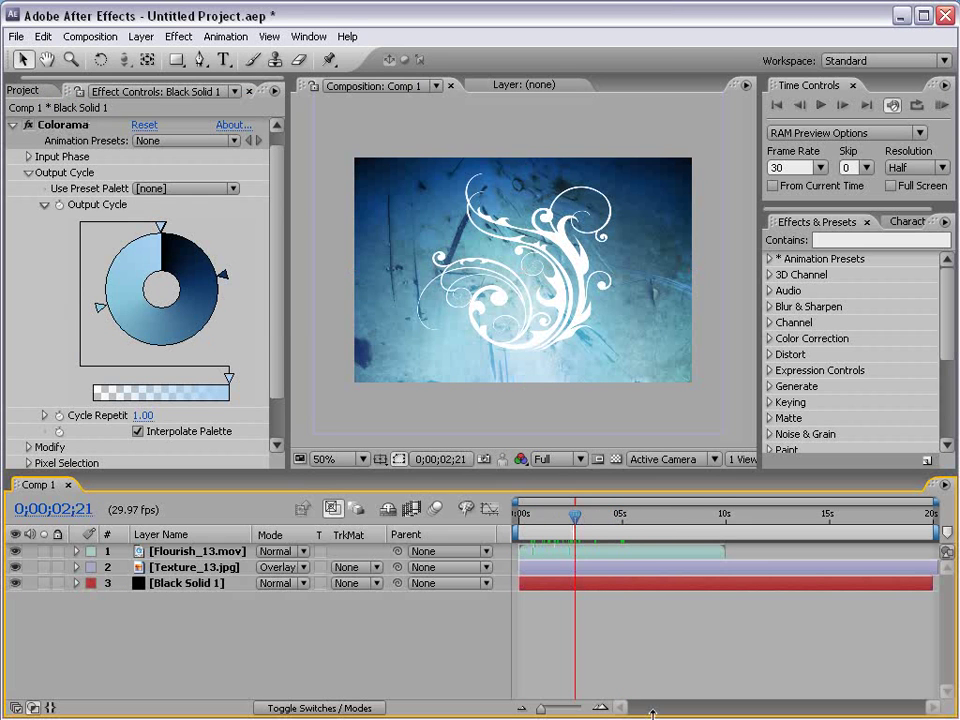
Show the project's footage folders and set Comp 1's frame rate to 25 frames per second
click(173, 553)
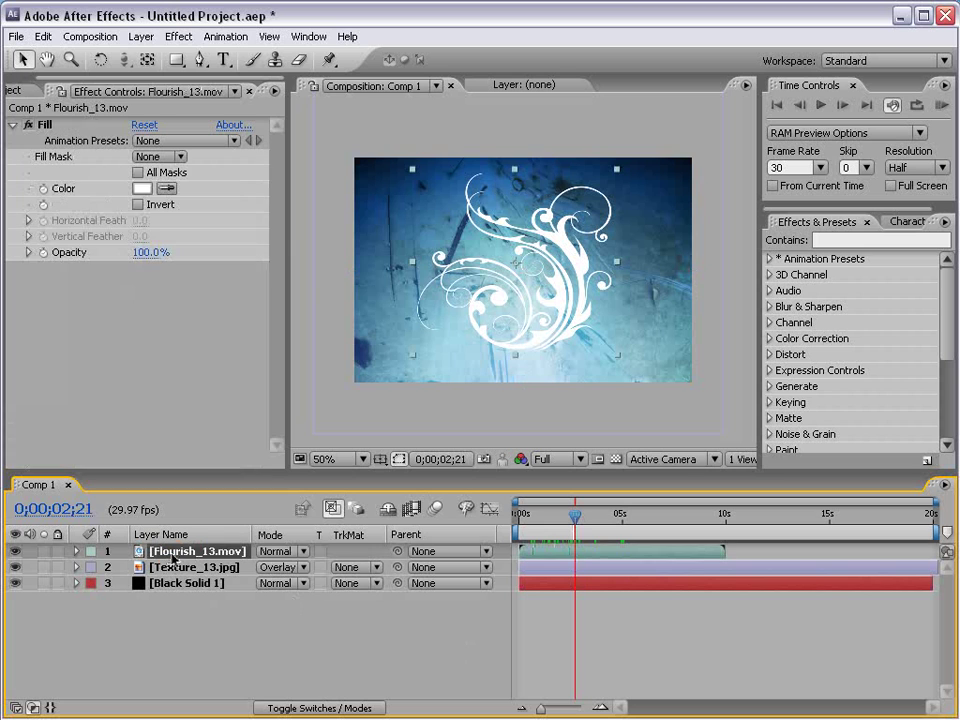
click(12, 91)
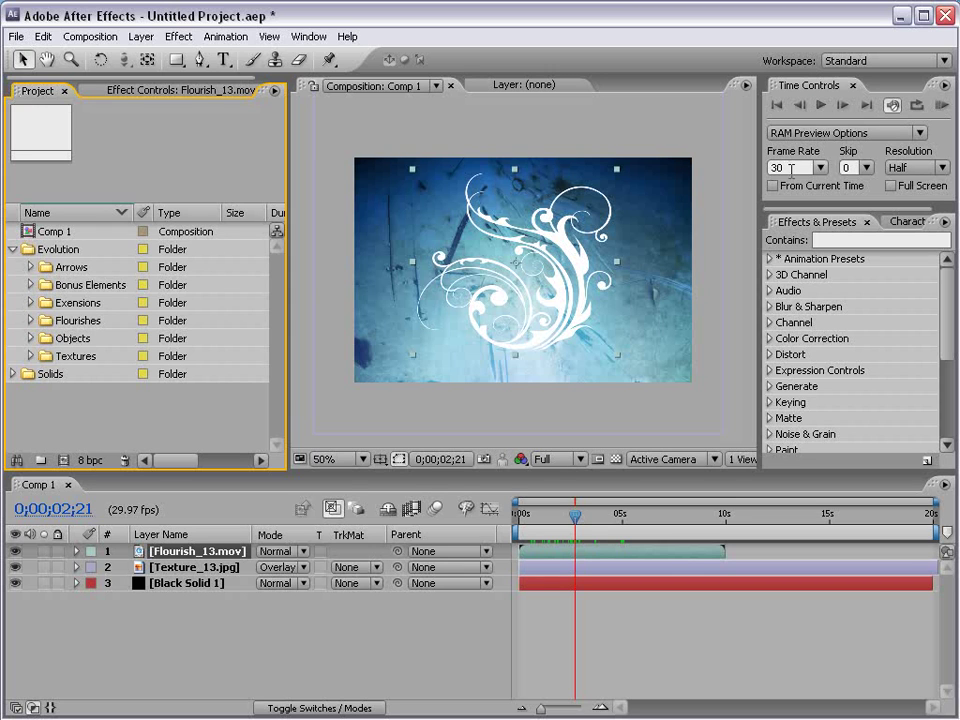
click(175, 556)
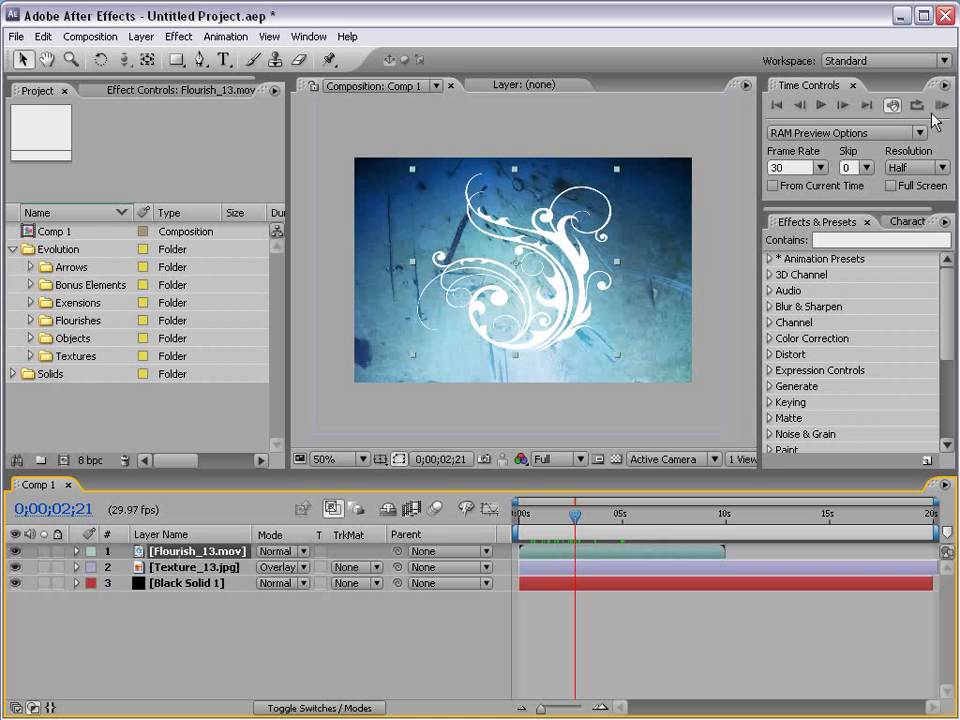
click(93, 37)
click(110, 81)
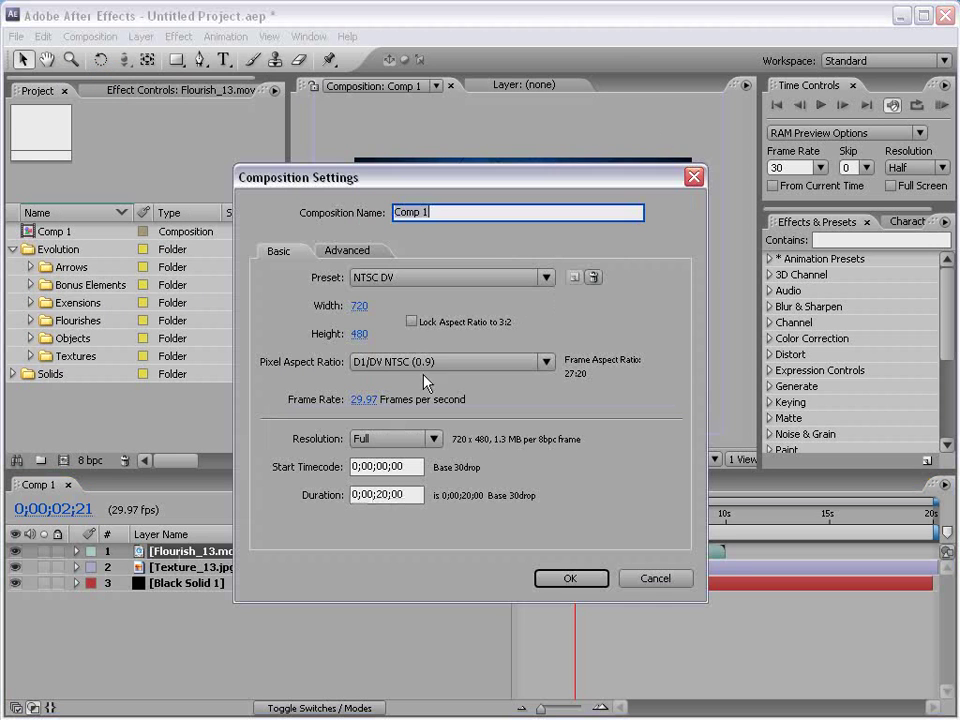
click(365, 400)
text(25)
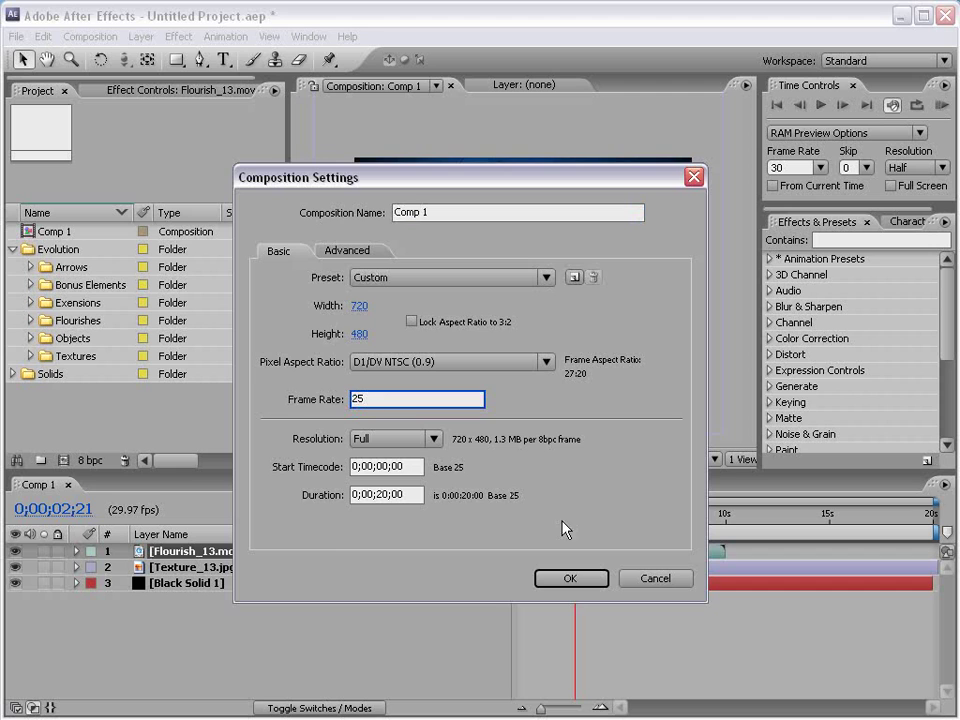
click(578, 580)
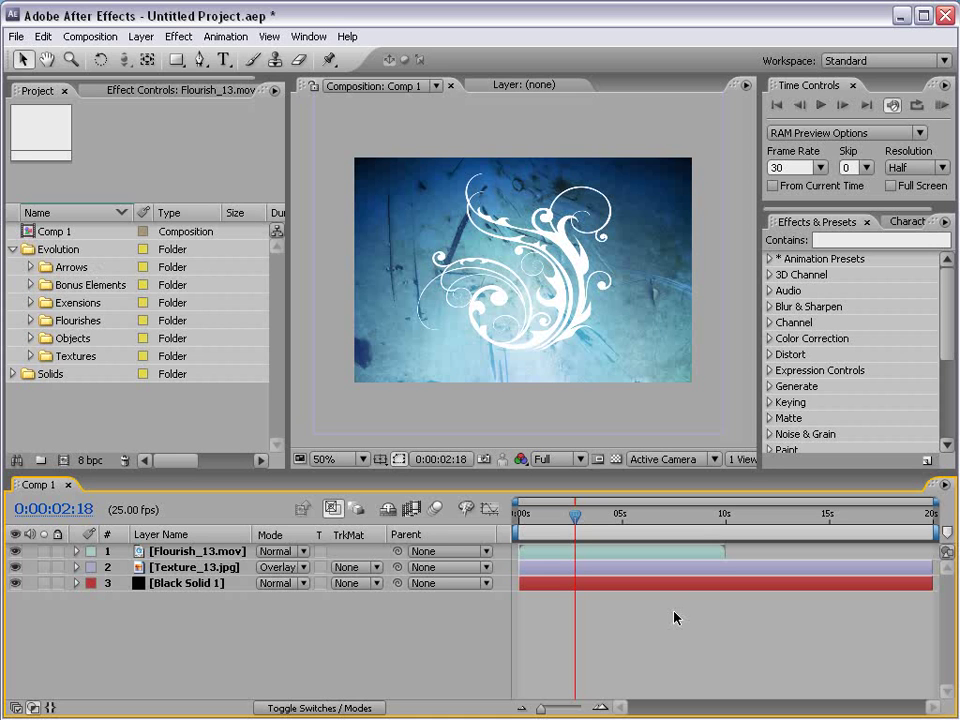
Switch to Firefox, view the After Effects Basic Training page from VideoCopilot.net's tutorials, close it and return to After Effects
key(alt+Tab)
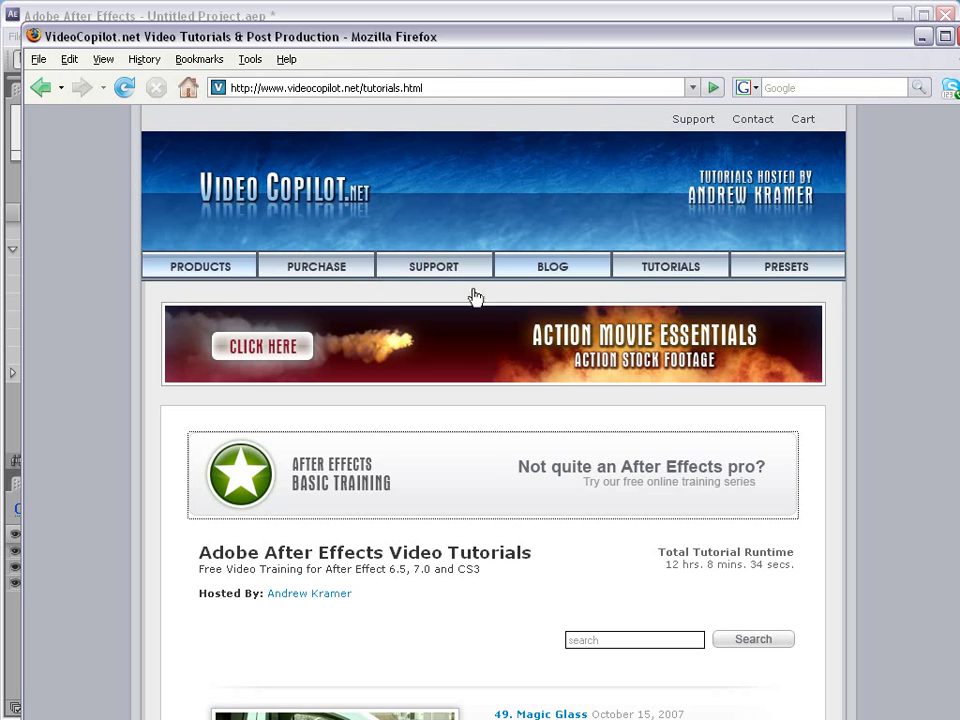
scroll(470, 630, down, 2)
scroll(700, 230, up, 1)
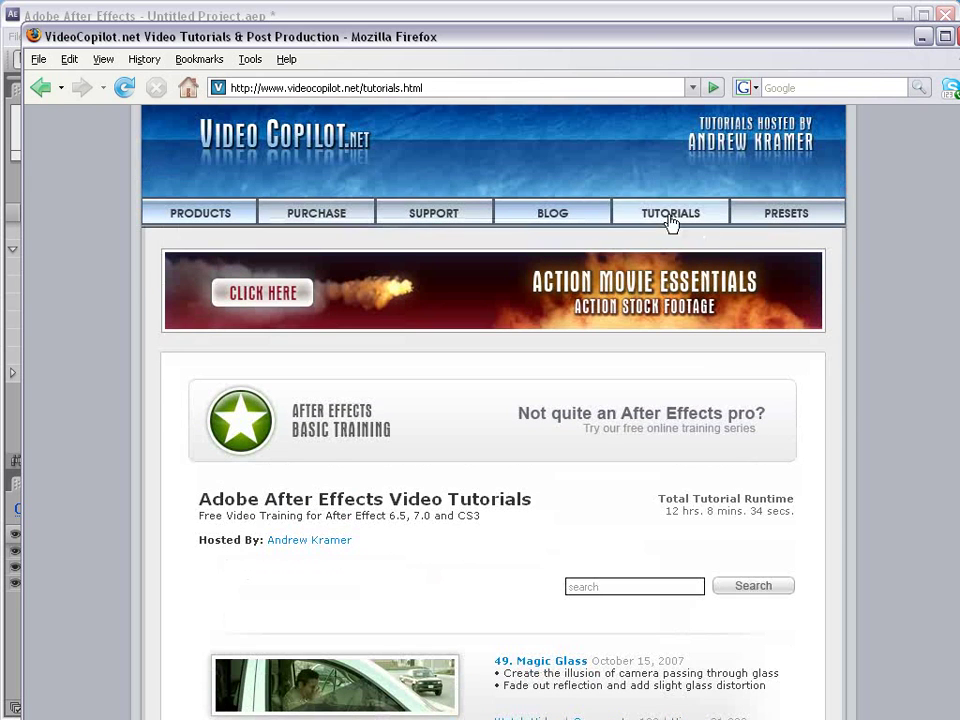
click(276, 433)
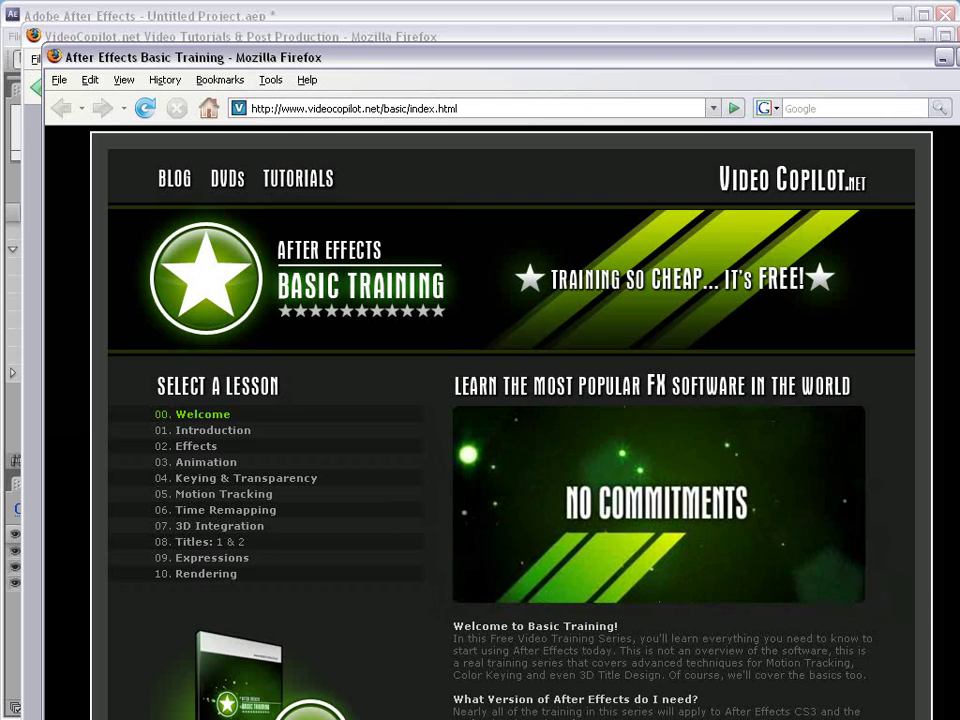
key(ctrl+w)
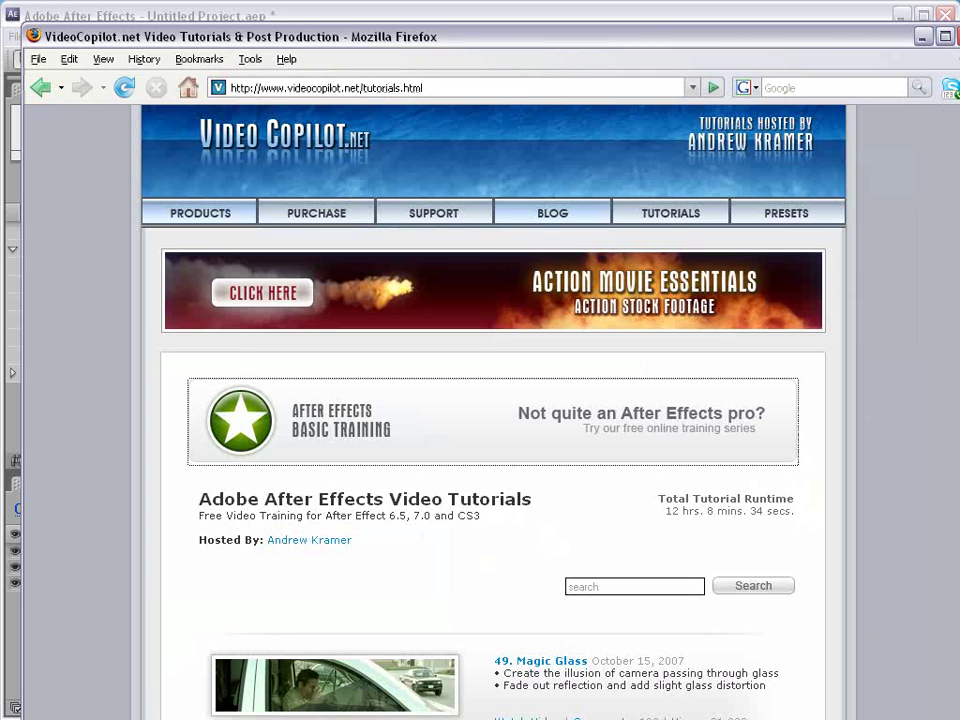
click(797, 18)
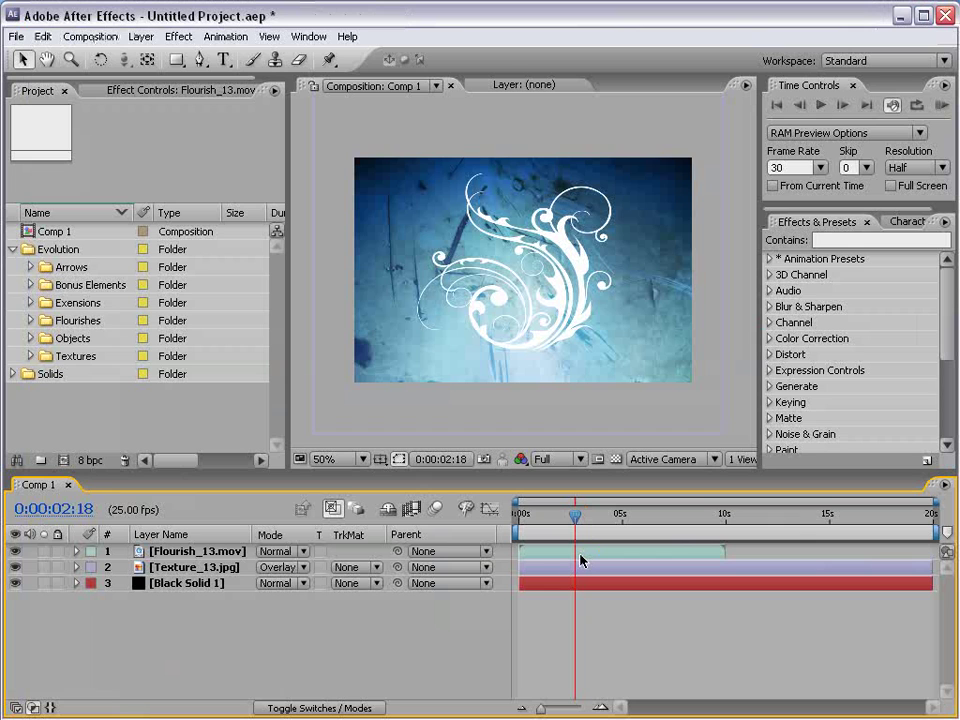